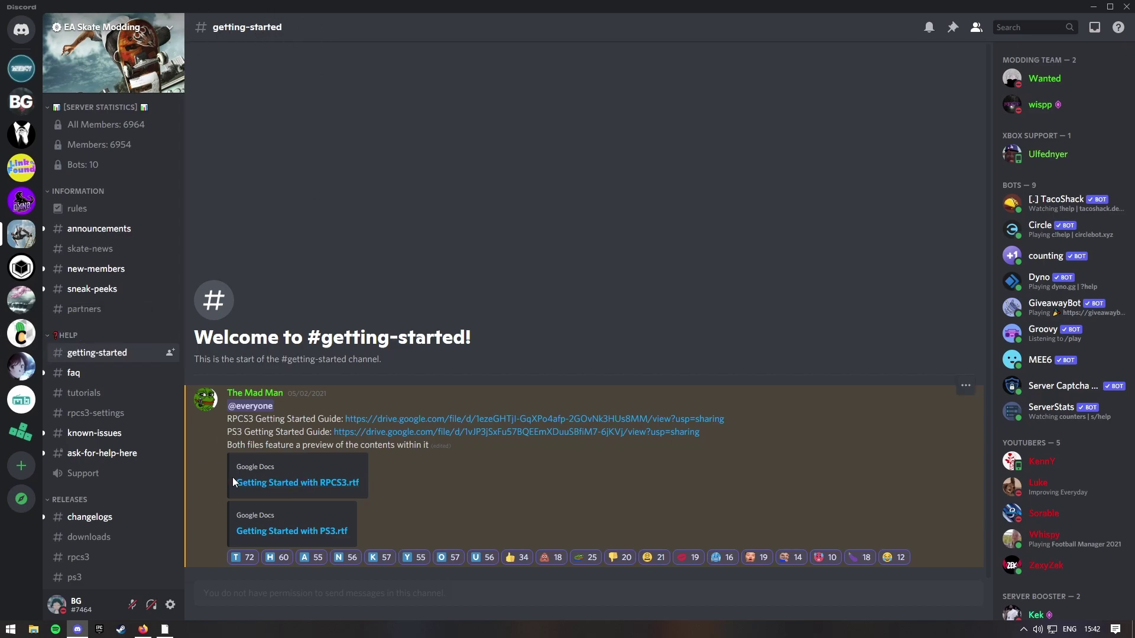
Open the Getting Started with RPCS3 guide and download the Windows build of RPCS3 from rpcs3.net/download.
left_click(322, 482)
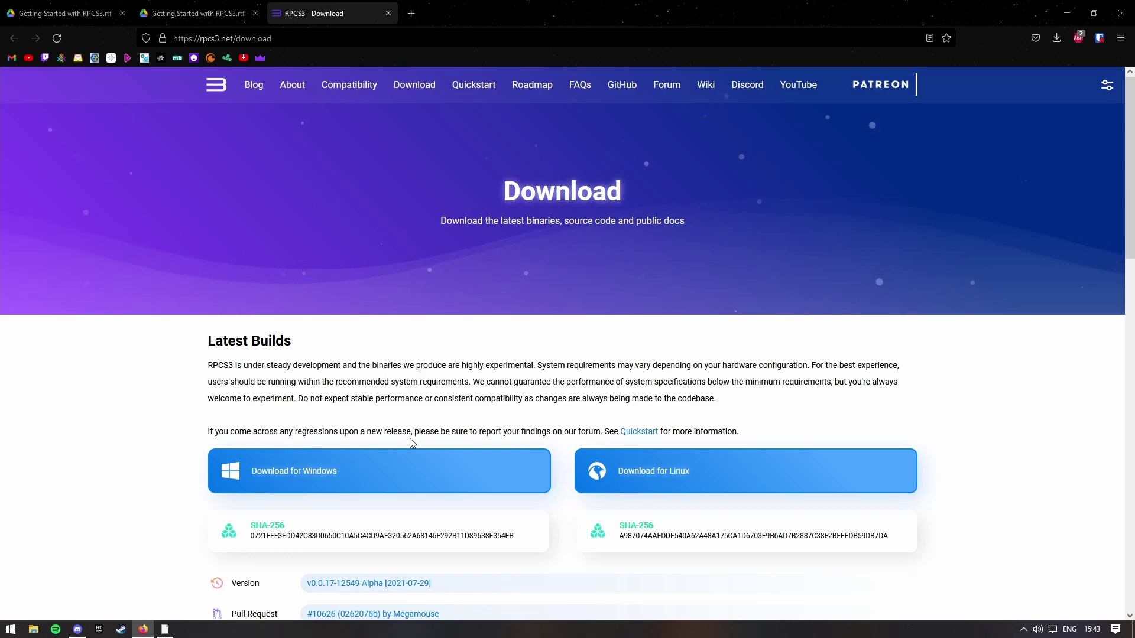
scroll(295, 444, "down", 1)
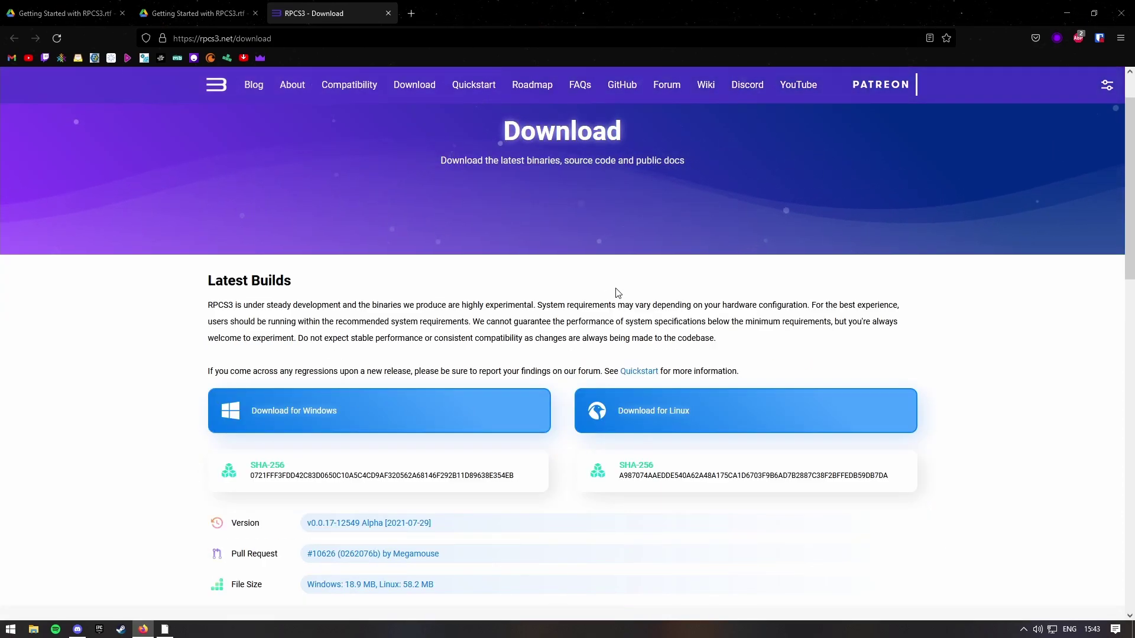
left_click(1060, 38)
key("alt+Tab")
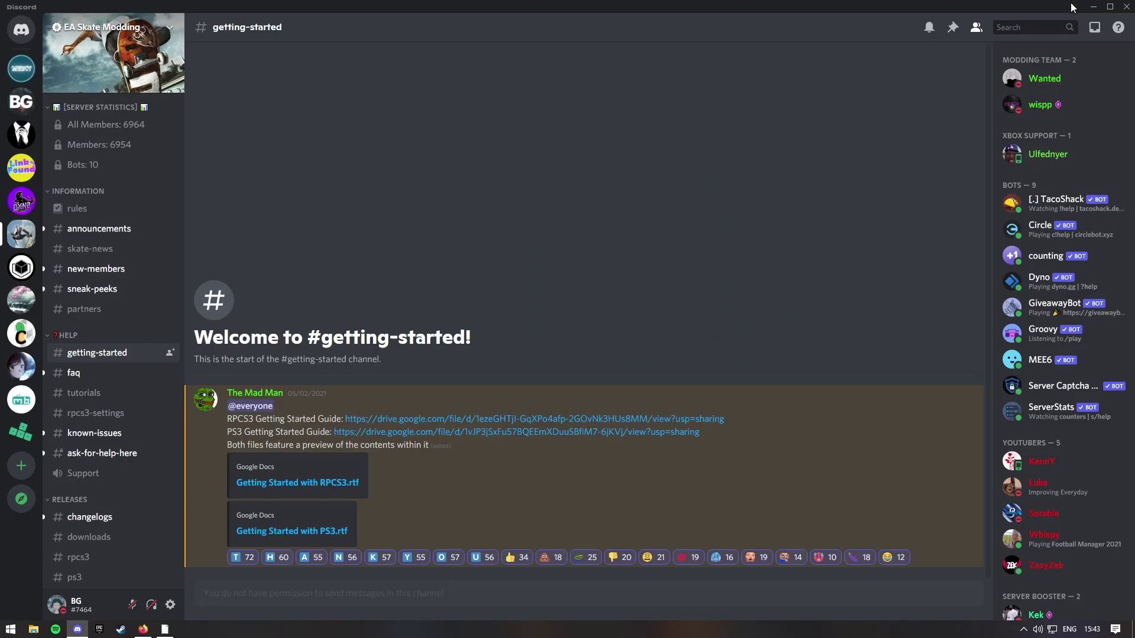
left_click(1093, 9)
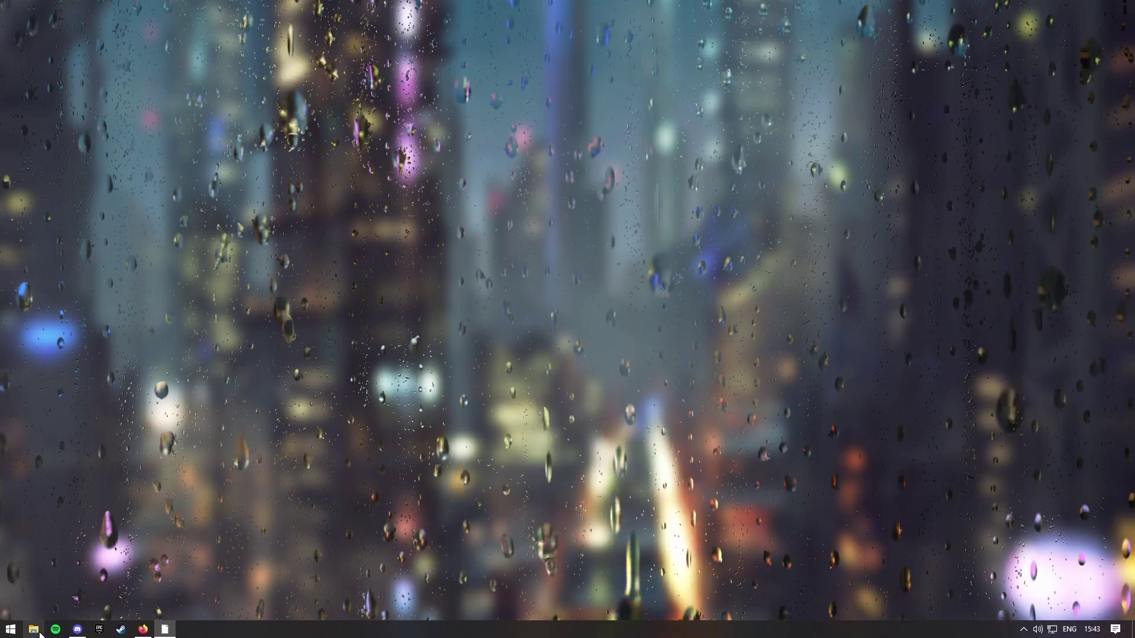
Move the downloaded RPCS3 7z archive from the Downloads folder to the desktop.
left_click(36, 630)
left_click(260, 500)
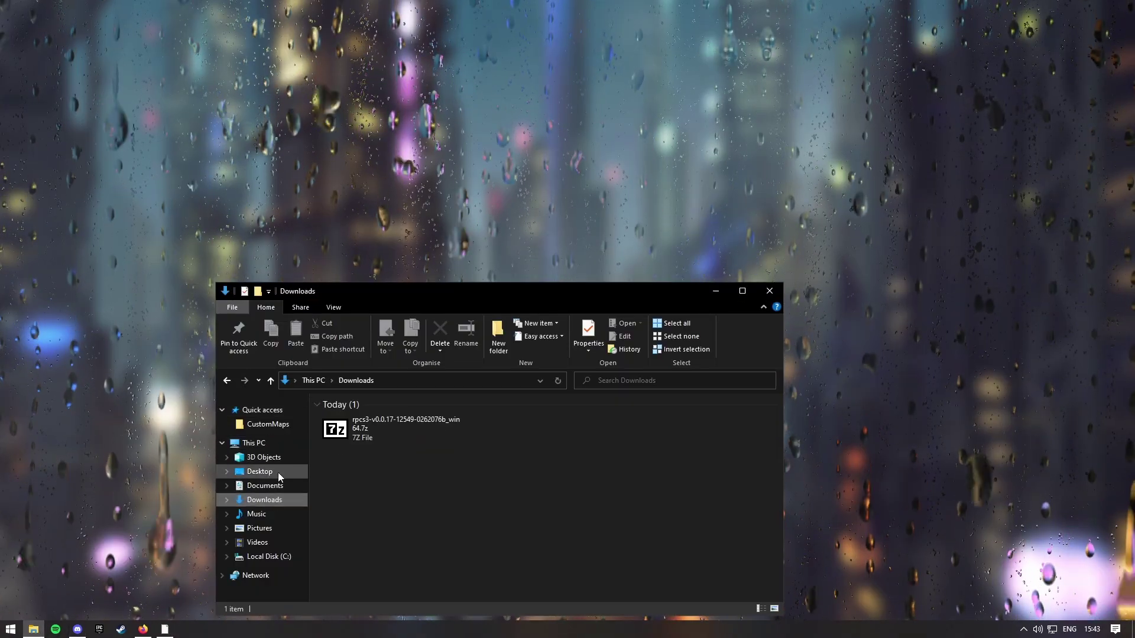
left_click(383, 421)
left_click_drag(383, 419, 349, 168)
left_click(715, 291)
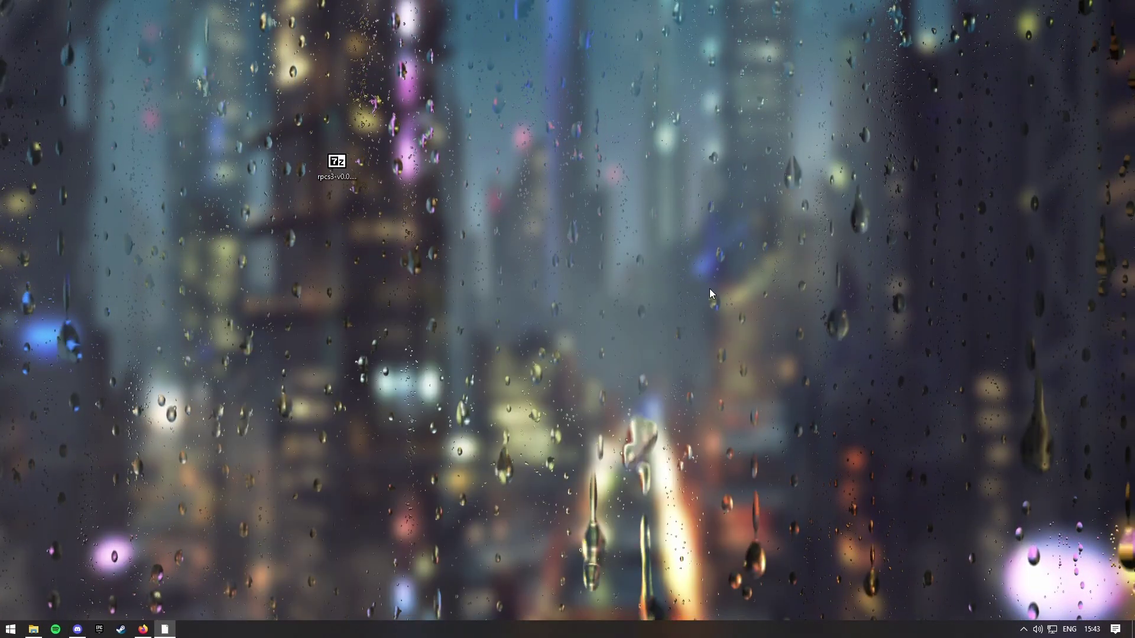
Create a new folder on the desktop named RPCS3.
right_click(646, 290)
mouse_move(697, 415)
left_click(814, 412)
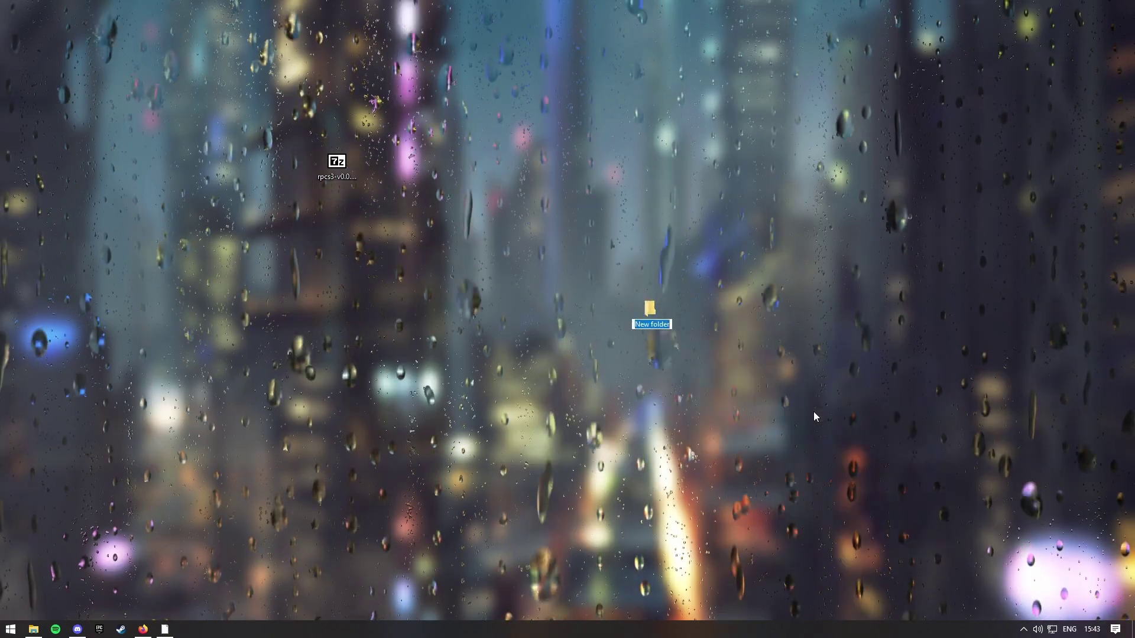
type("R")
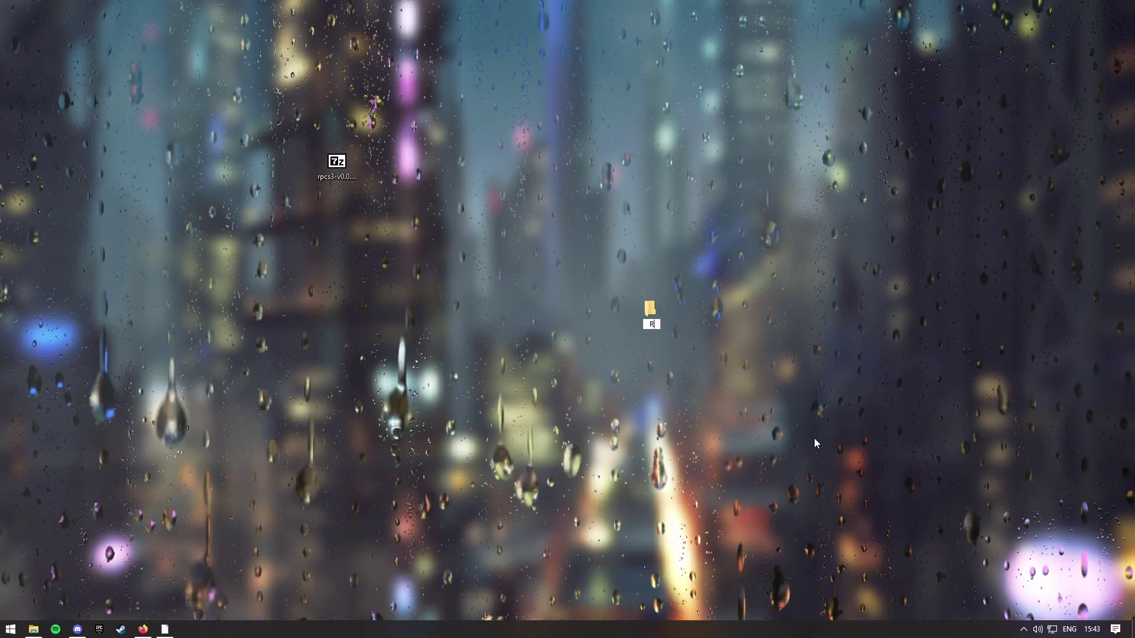
type("PCS3")
key("Return")
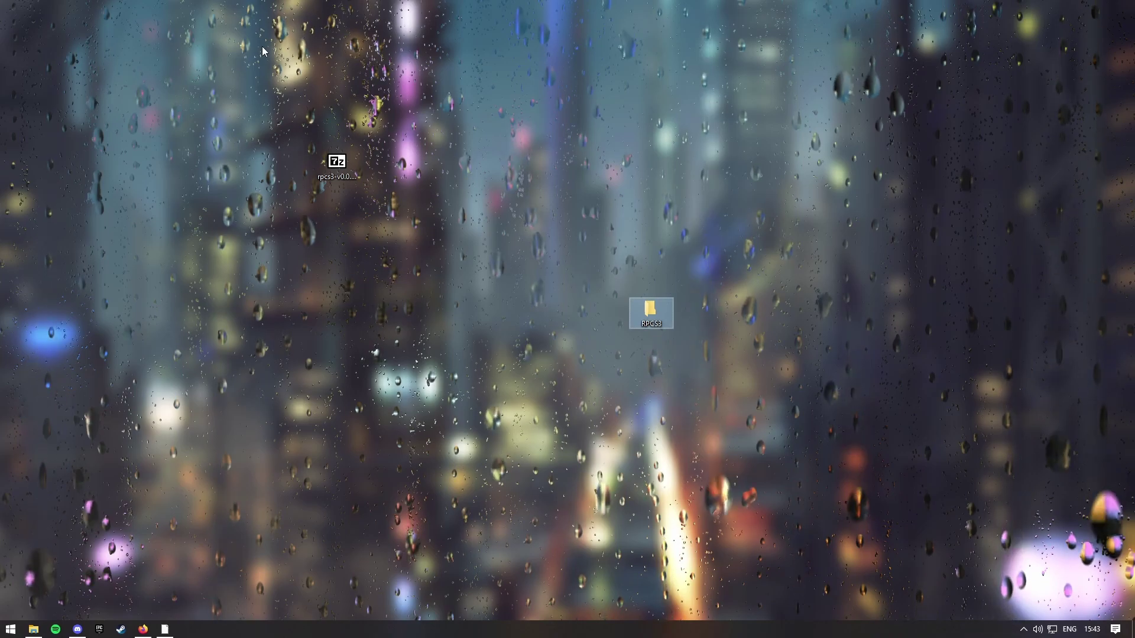
Move the RPCS3 archive into the RPCS3 folder and extract it there with 7-Zip into its own subfolder.
left_click_drag(323, 160, 652, 312)
double_click(651, 310)
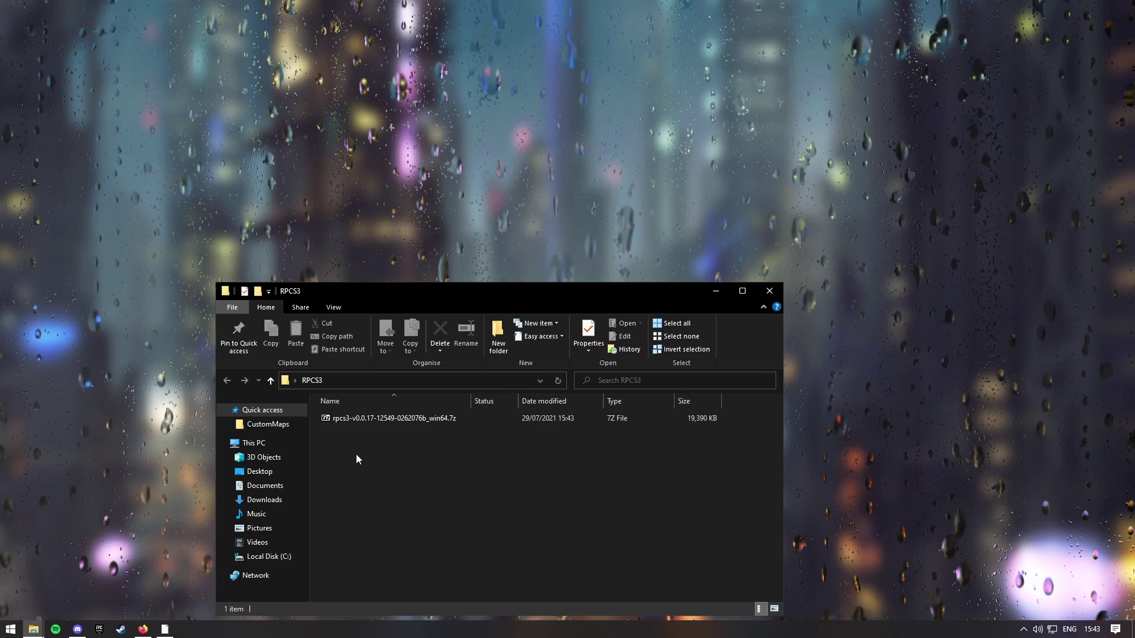
right_click(393, 418)
mouse_move(441, 222)
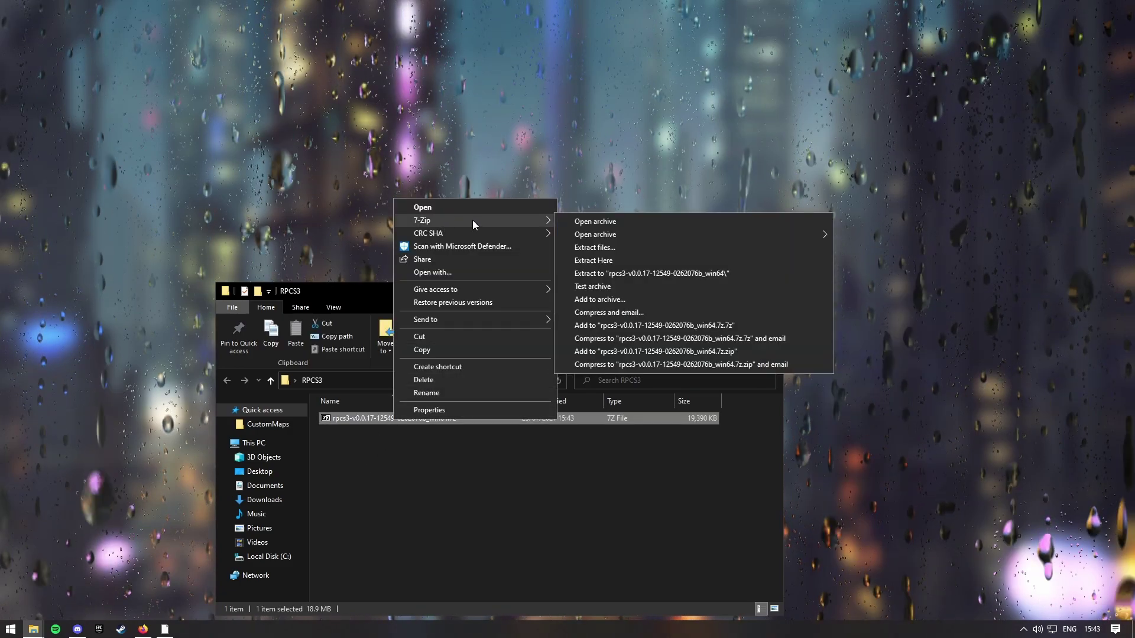
left_click(609, 247)
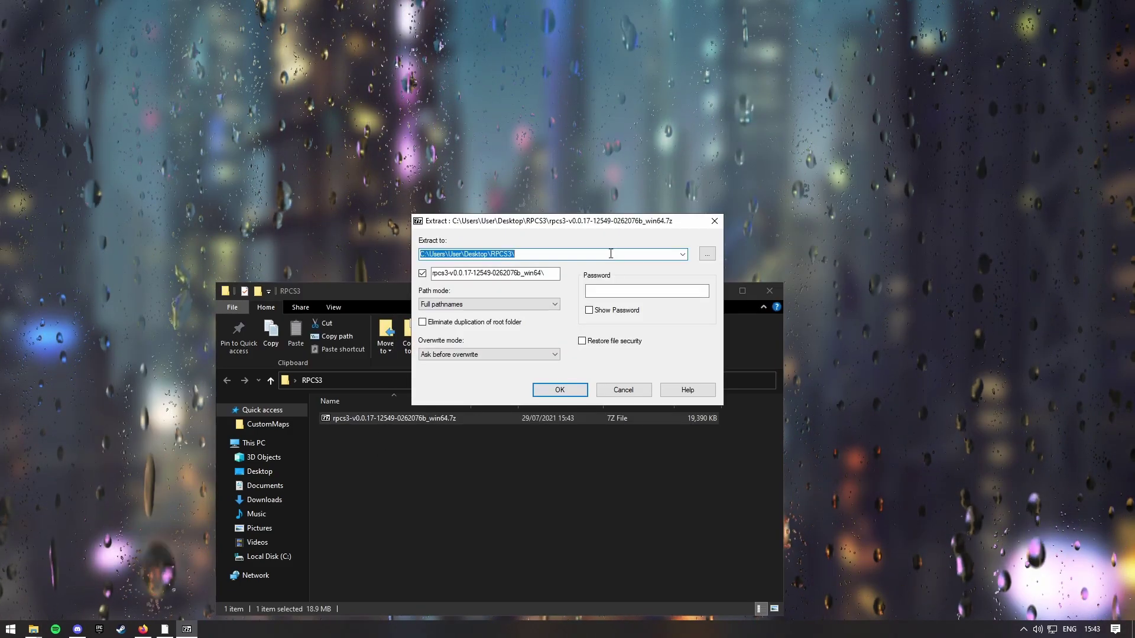
left_click(563, 389)
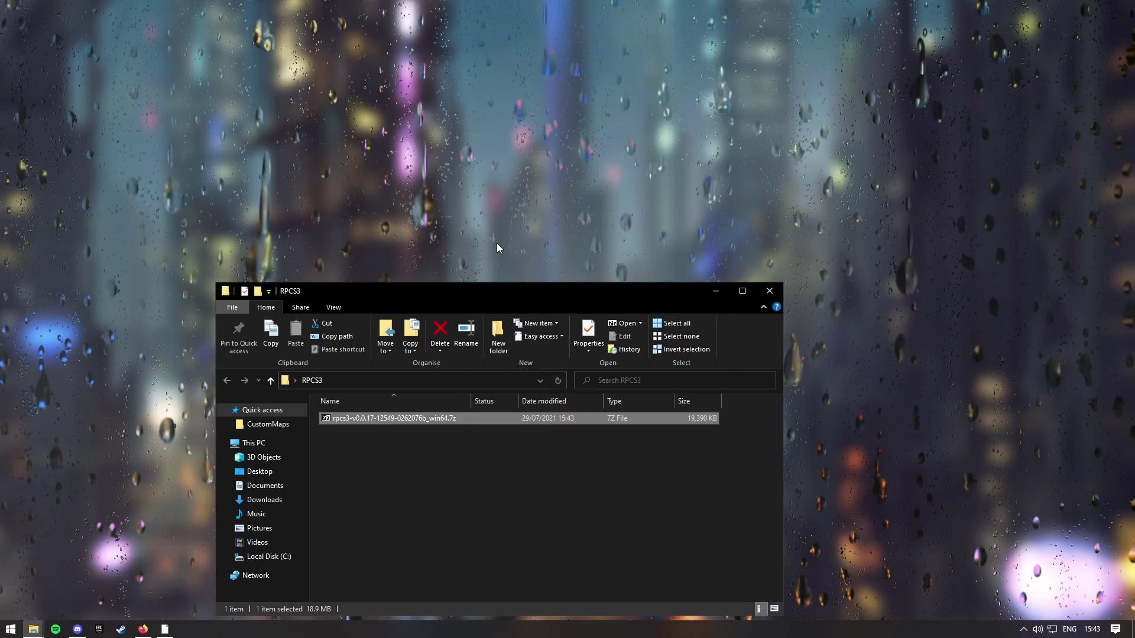
left_click(373, 418)
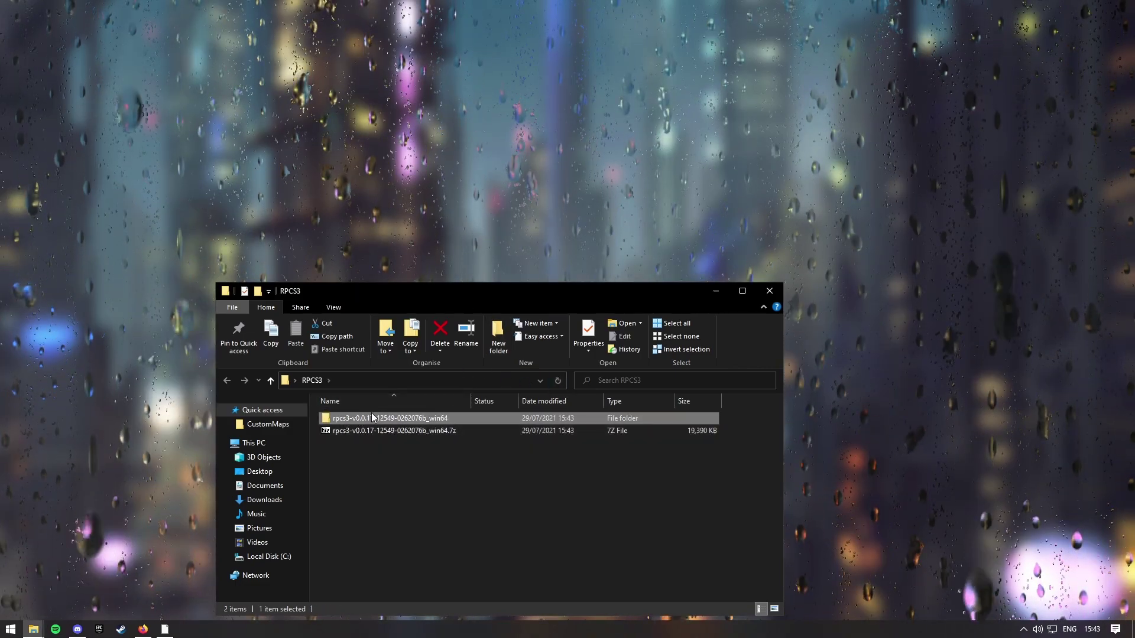
right_click(455, 428)
left_click(489, 385)
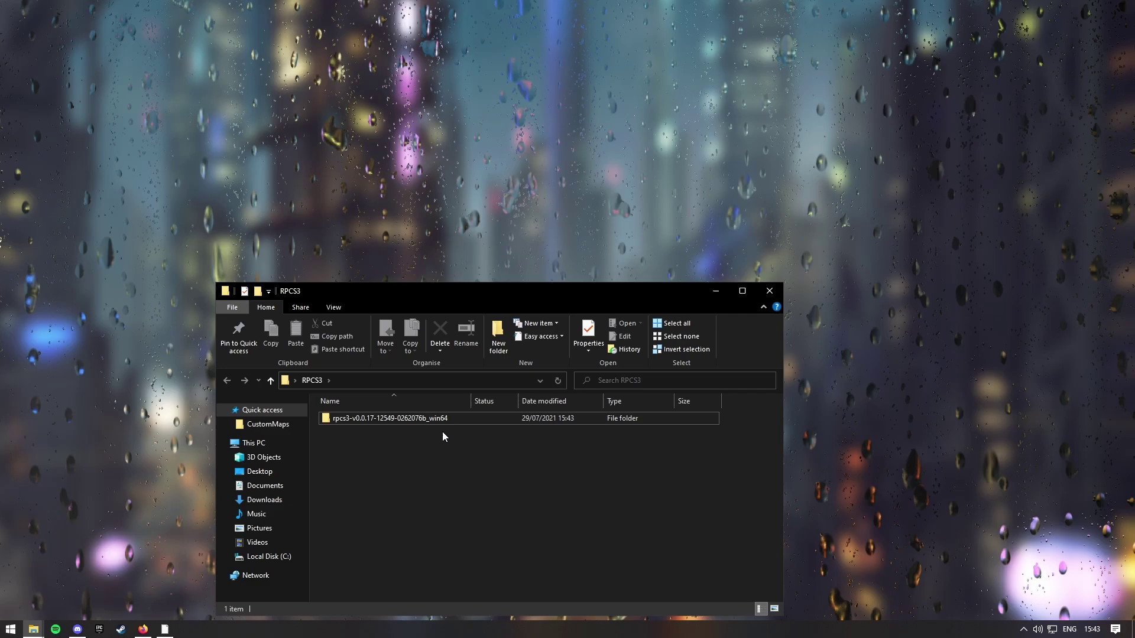
double_click(418, 423)
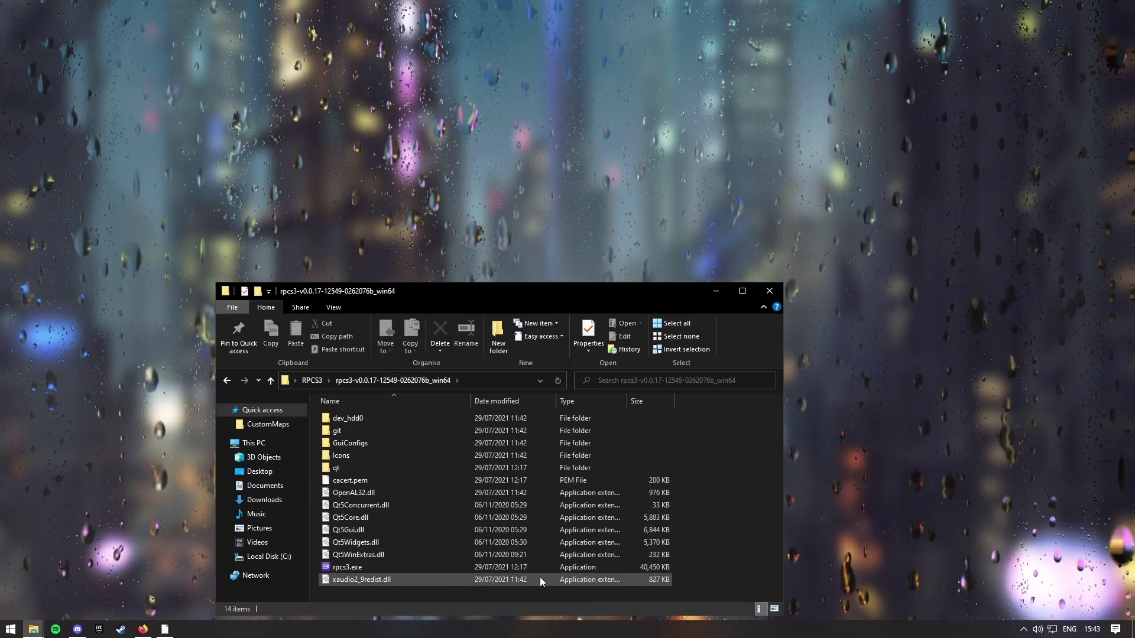
left_click(304, 382)
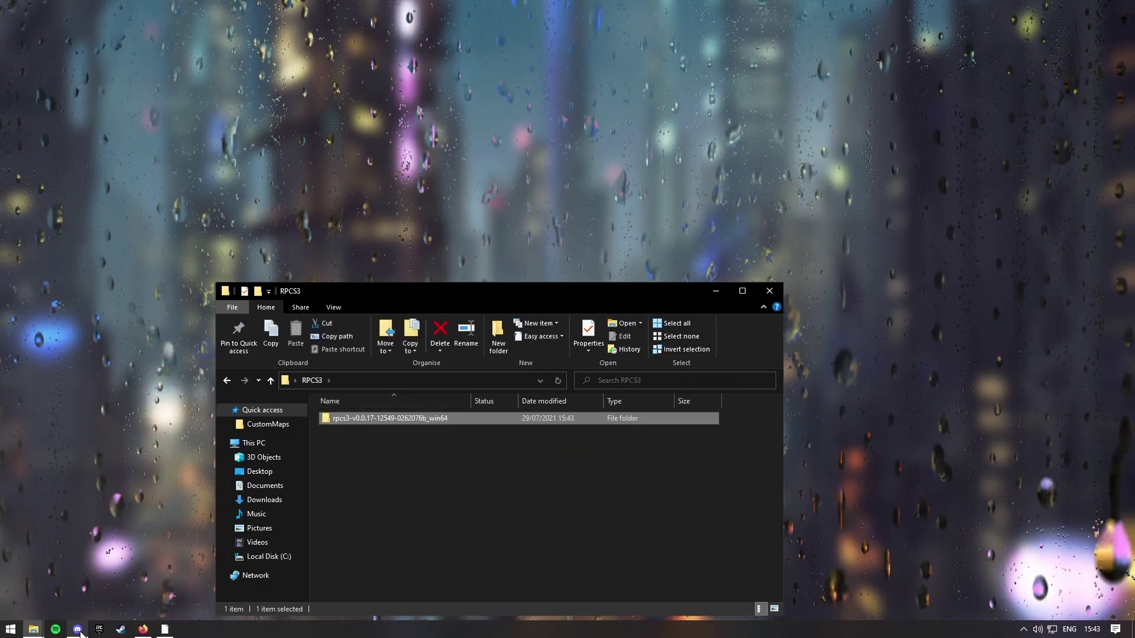
Return to the RPCS3 guide in the browser and download the PS3 firmware archive Ps3 Update 4.88.7z from Google Drive.
left_click(143, 630)
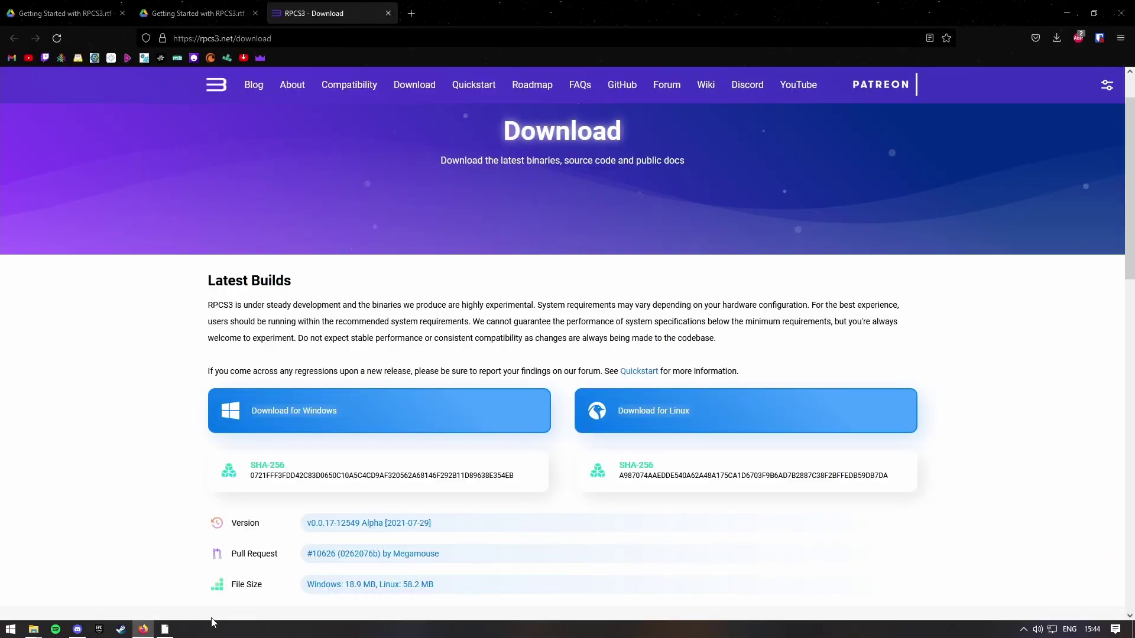
left_click(388, 14)
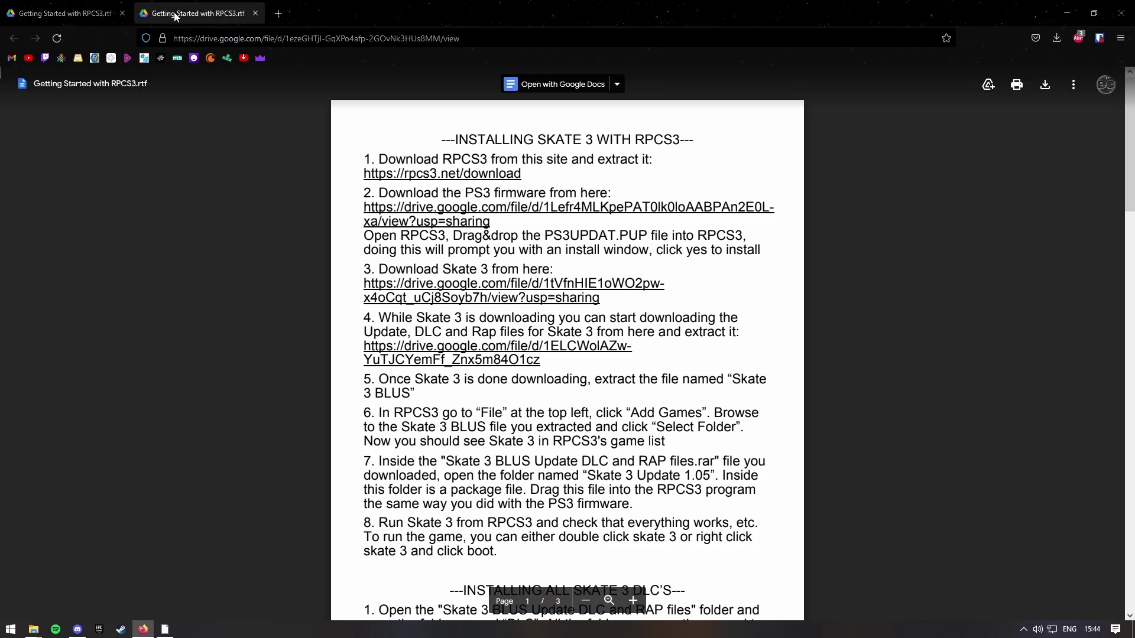
left_click(255, 13)
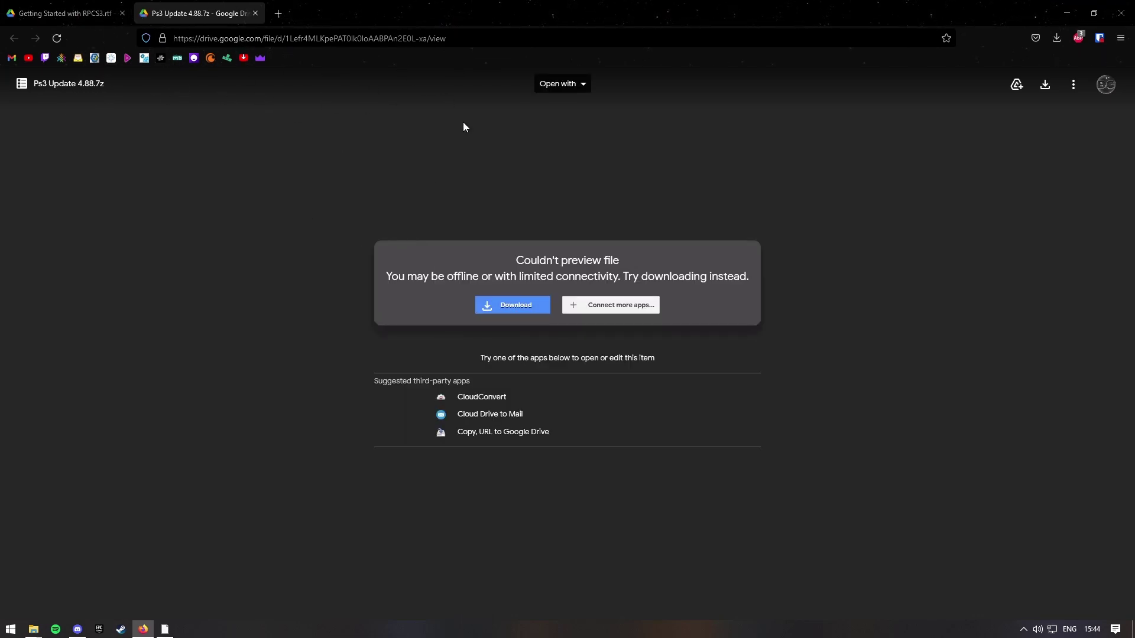
left_click(500, 308)
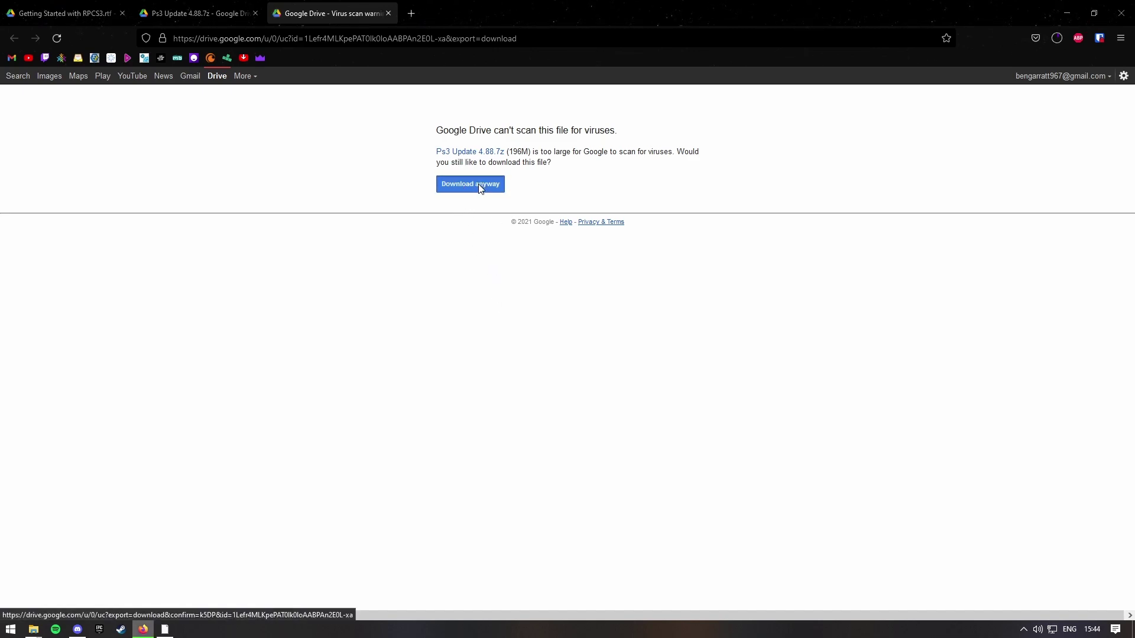
Cancel the duplicate download Ps3 Update 4.88(1).7z and check the progress of the remaining firmware download.
left_click(1056, 39)
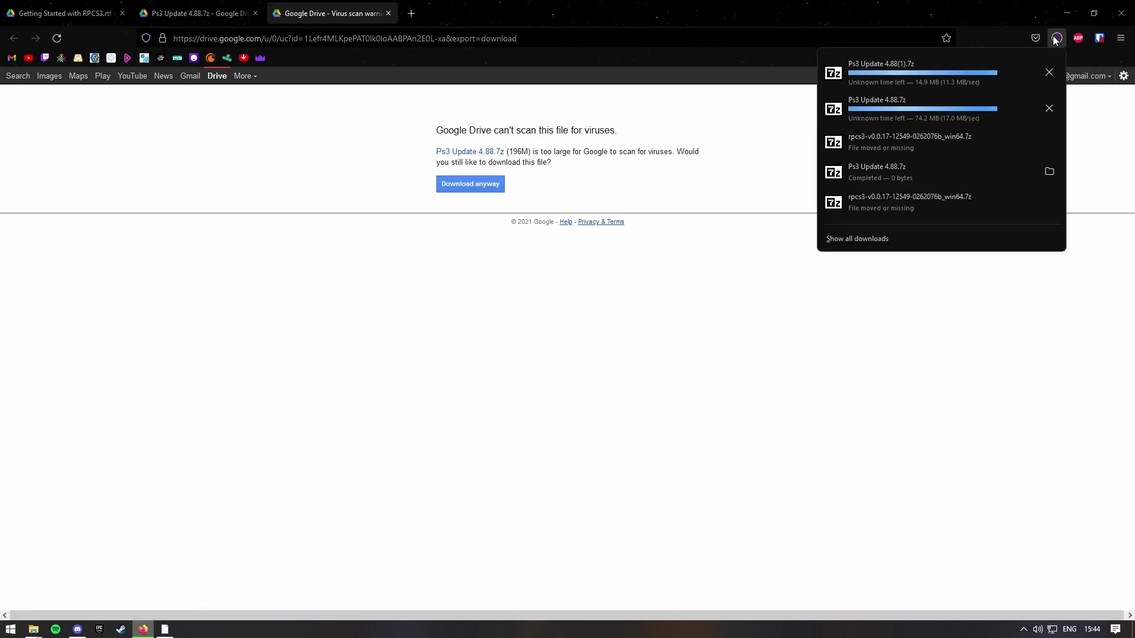
left_click(1049, 72)
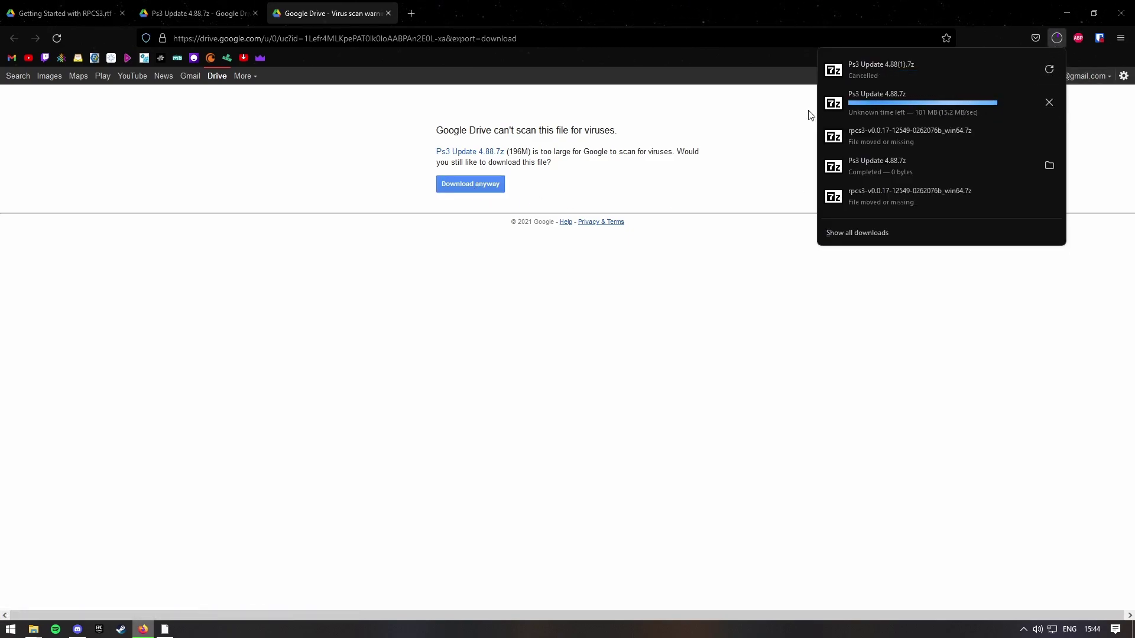
left_click(230, 176)
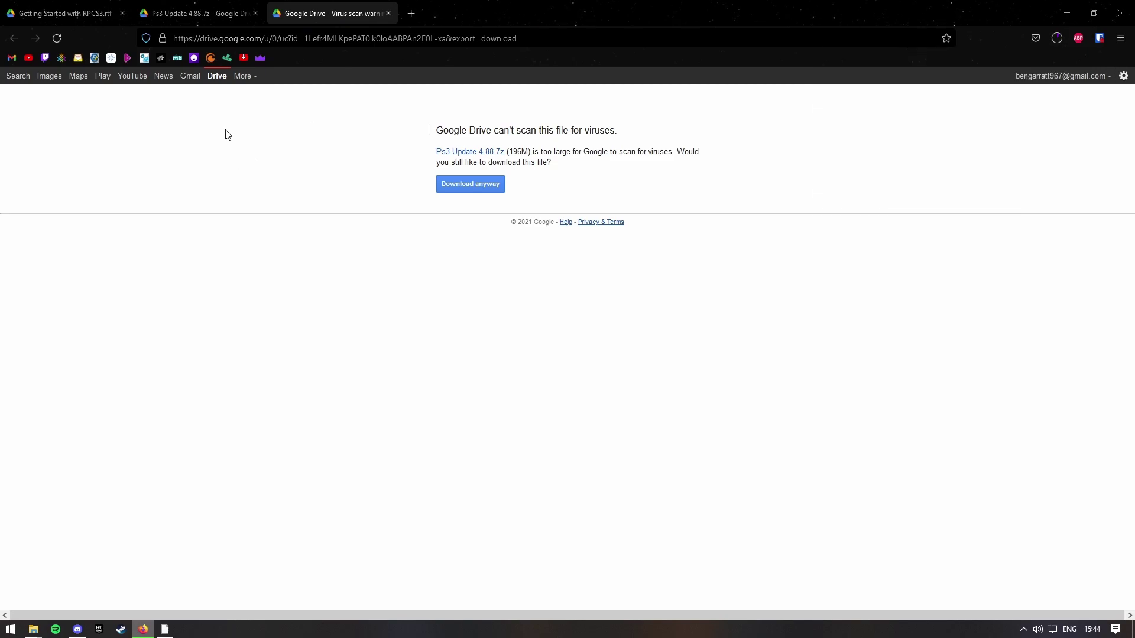
left_click(1058, 38)
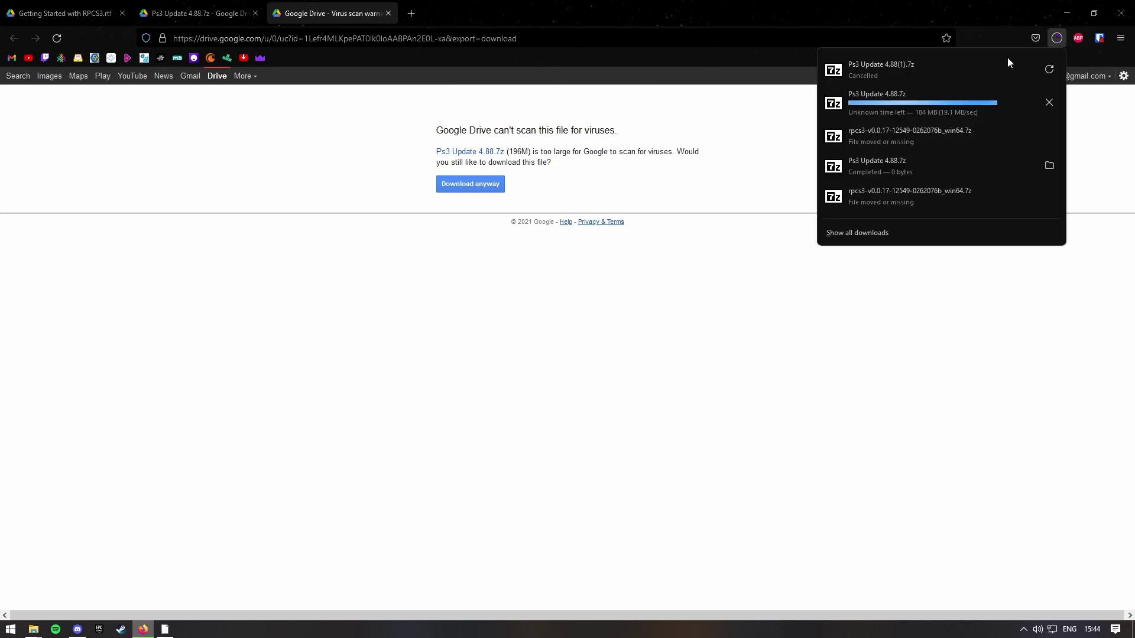
left_click(722, 217)
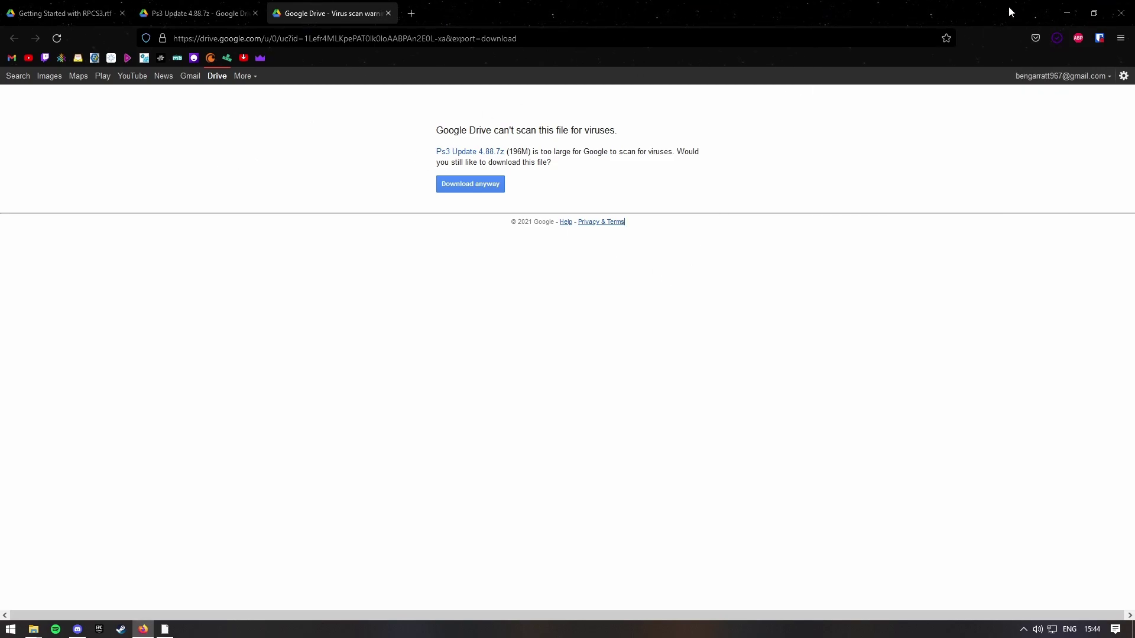
Move Ps3 Update 4.88.7z from the Downloads folder to the desktop.
left_click(1067, 13)
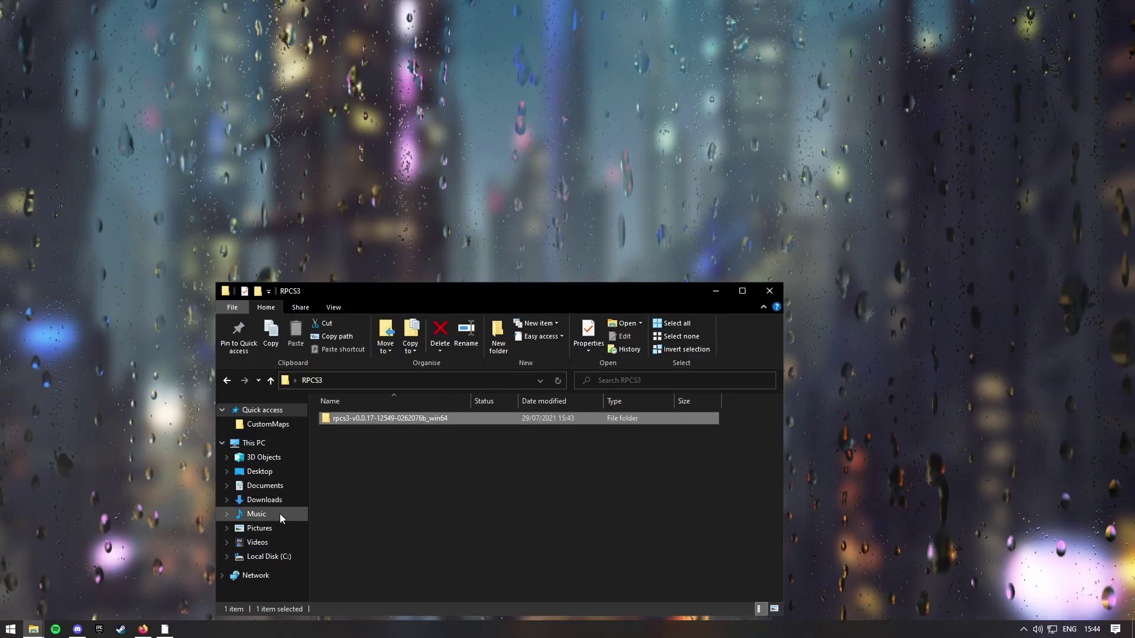
left_click_drag(470, 291, 638, 239)
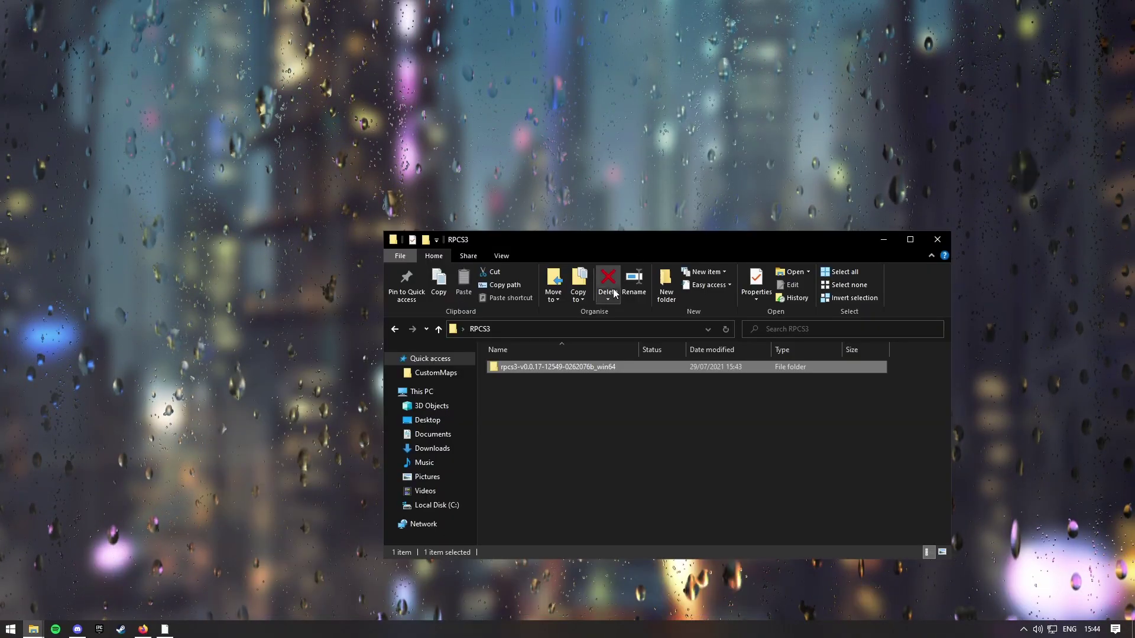
left_click(430, 451)
left_click_drag(503, 377, 479, 121)
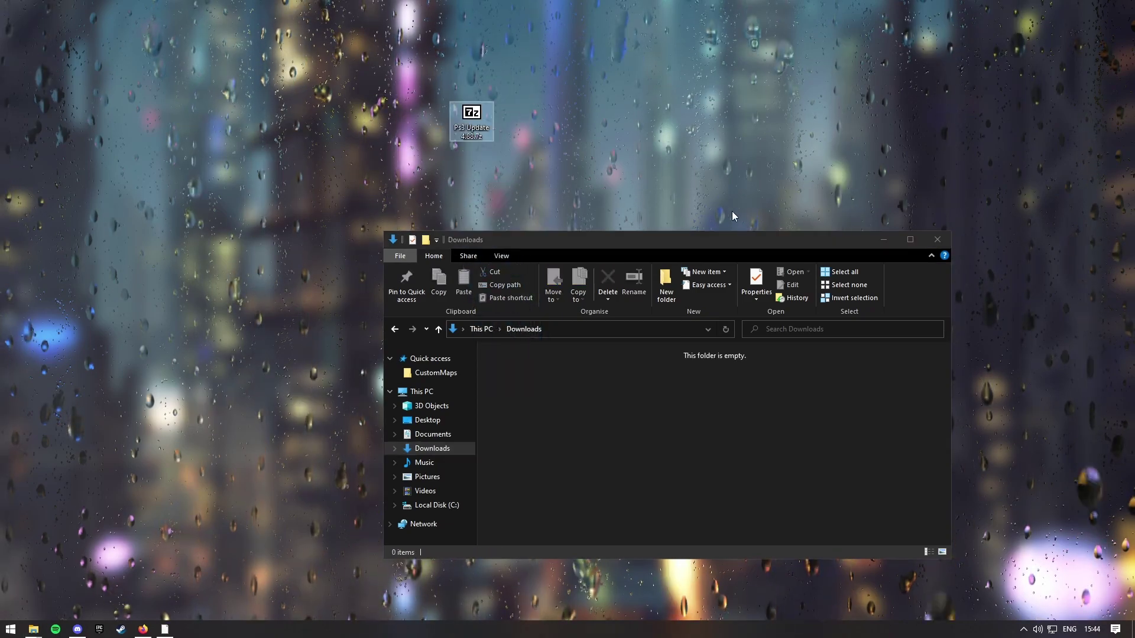
left_click(935, 240)
Move Ps3 Update 4.88.7z into the RPCS3 folder and extract it there with 7-Zip into a Ps3 Update 4.88 subfolder.
left_click_drag(473, 136, 651, 311)
double_click(651, 309)
right_click(552, 379)
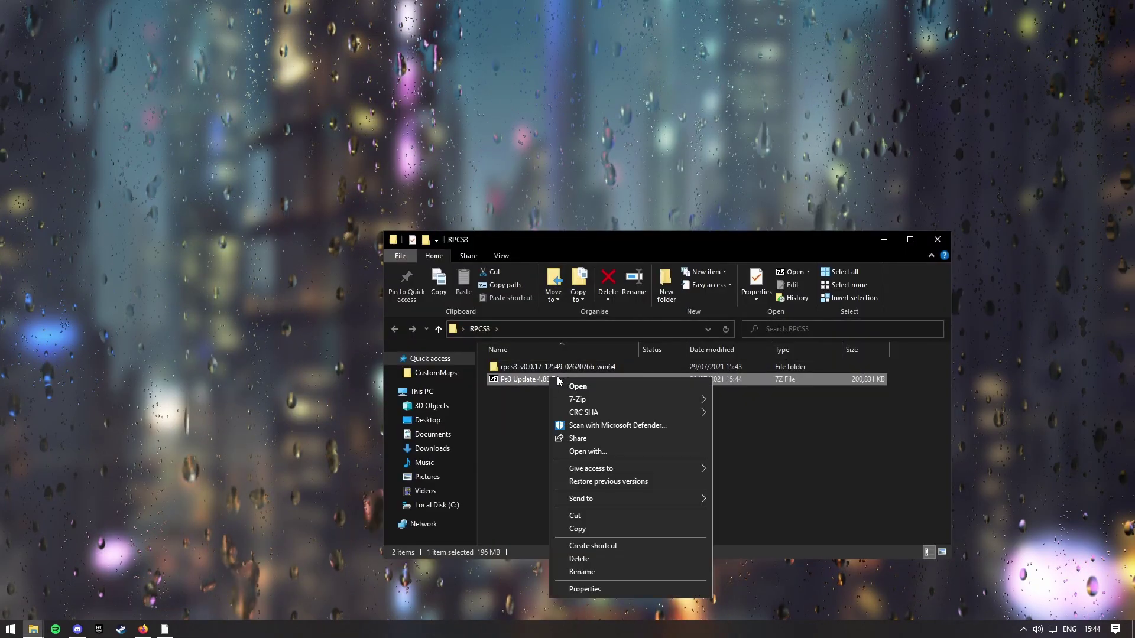
mouse_move(612, 401)
left_click(750, 426)
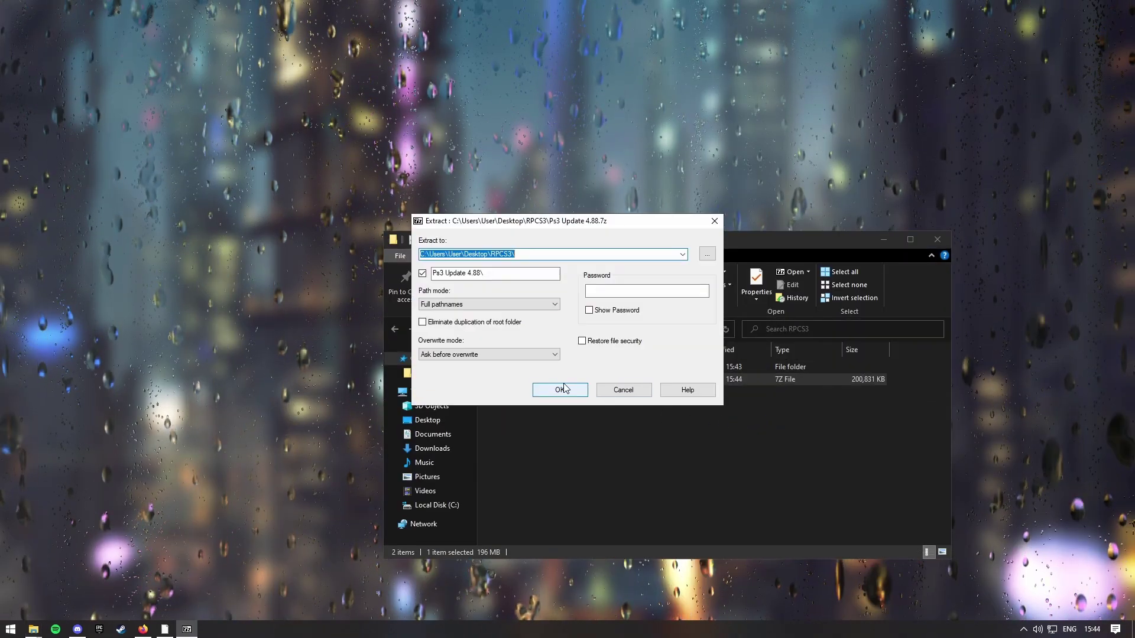
left_click(559, 385)
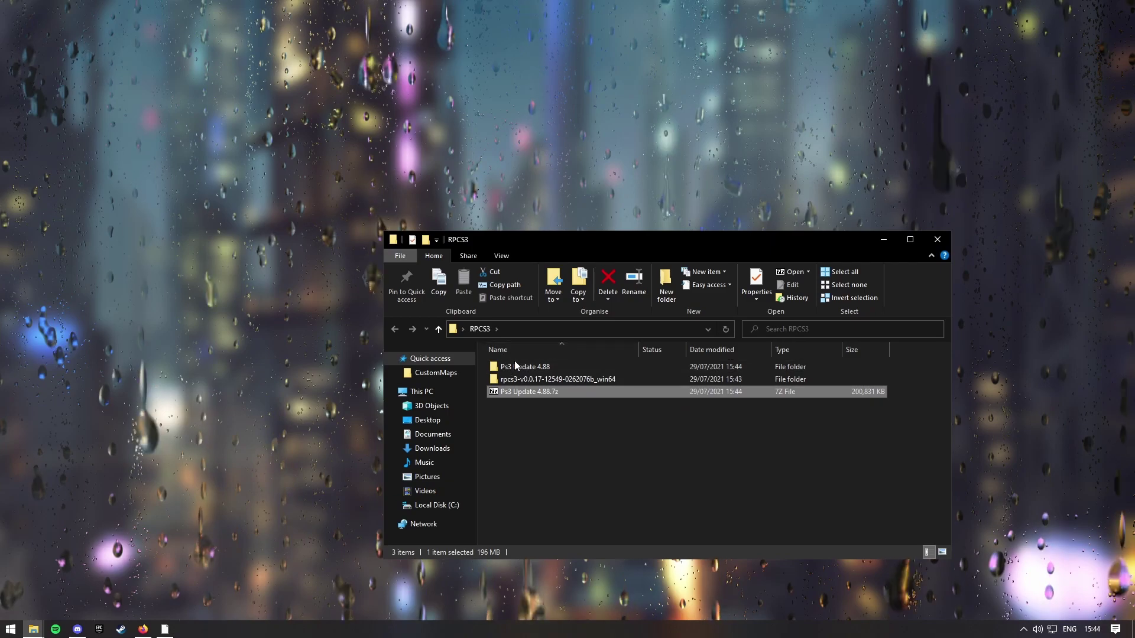
Delete Ps3 Update 4.88.7z and move PS3UPDAT.PUP from the Ps3 Update 4.88 folder up into the RPCS3 folder.
right_click(543, 393)
left_click(590, 573)
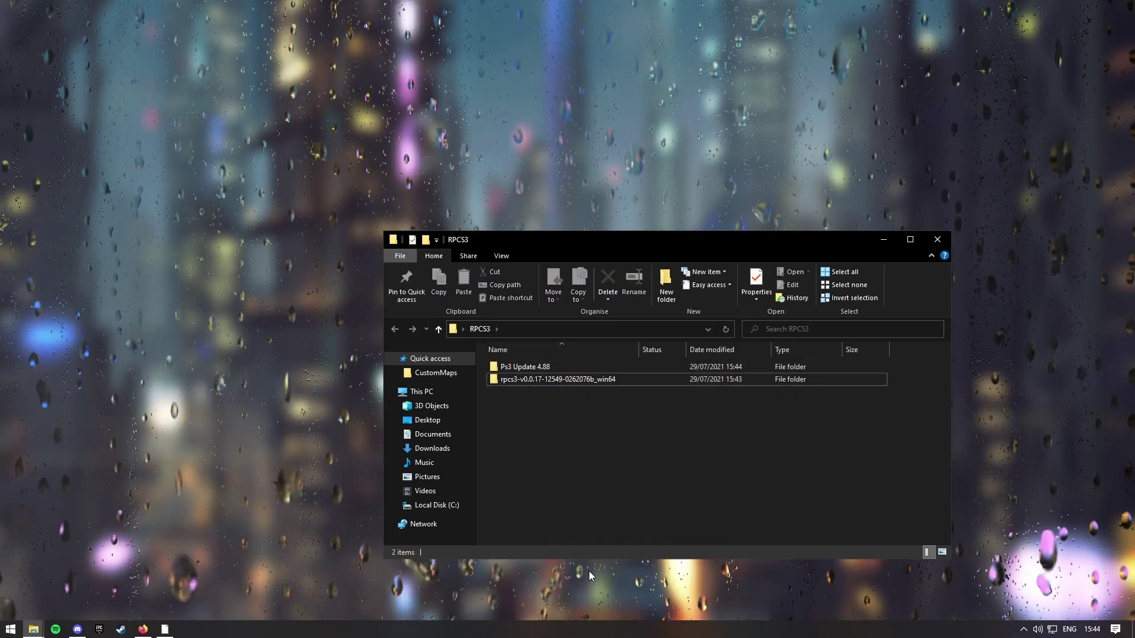
double_click(507, 369)
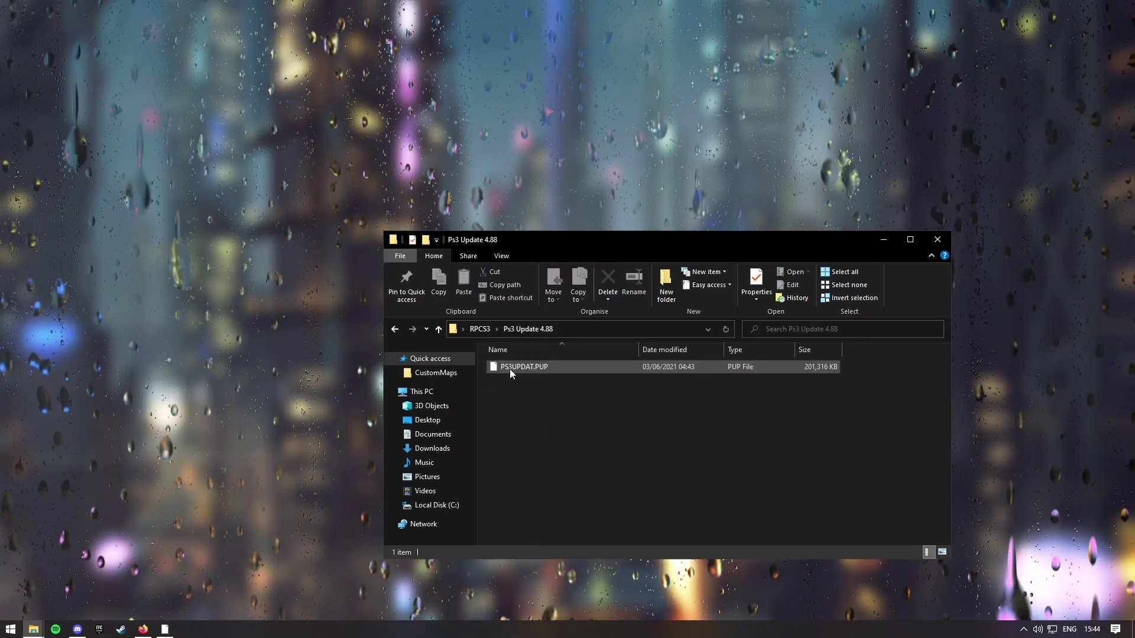
left_click(511, 367)
left_click_drag(511, 366, 482, 329)
left_click(481, 329)
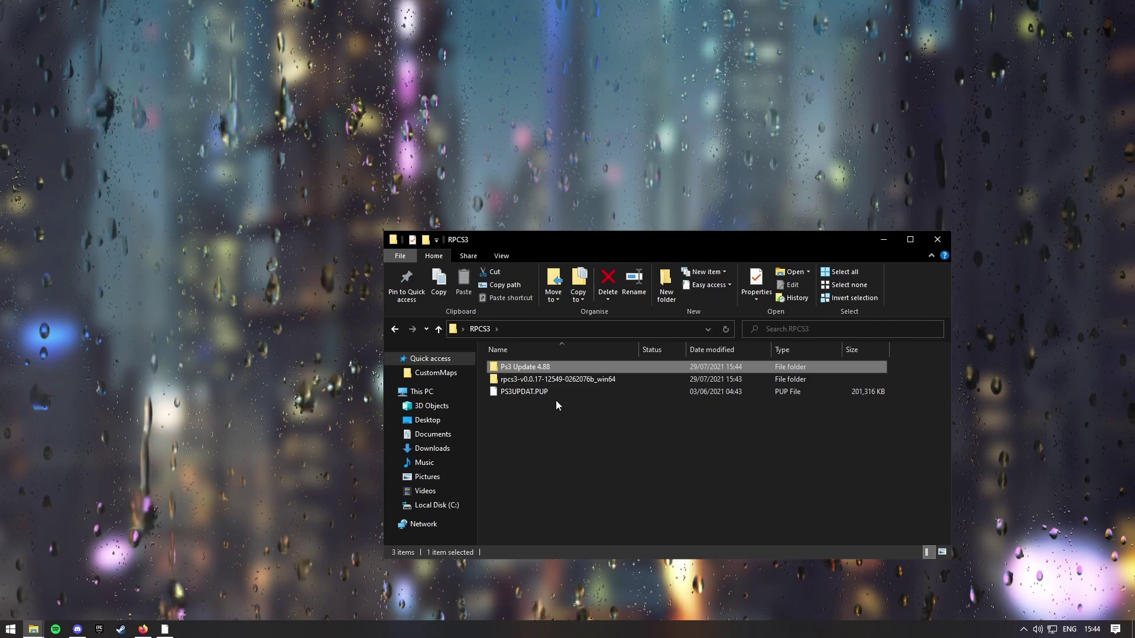
right_click(549, 367)
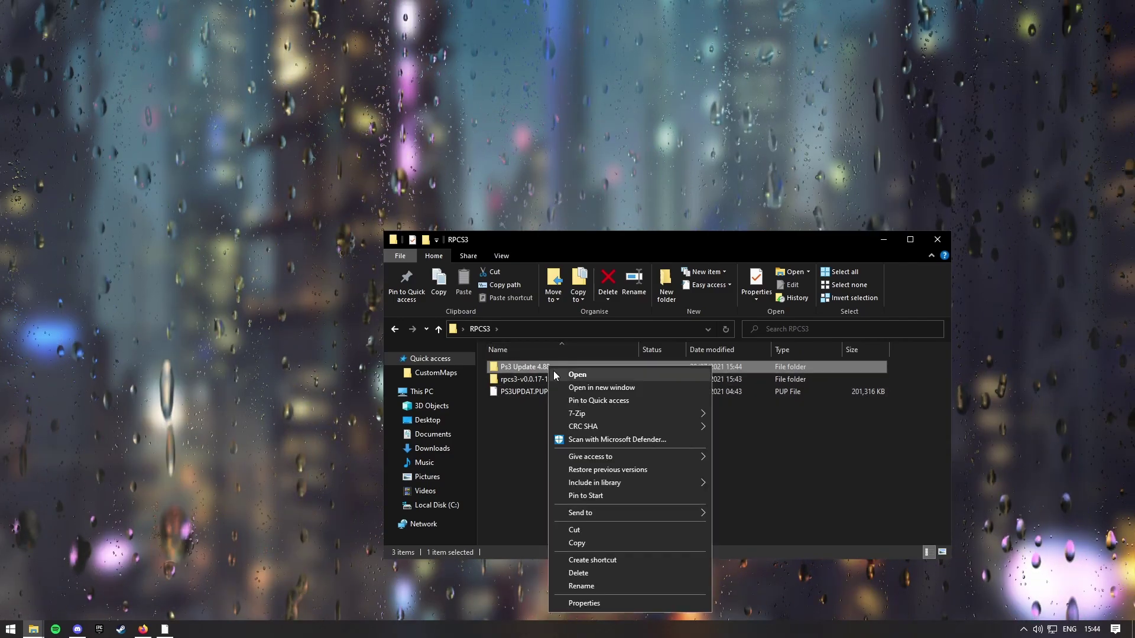
left_click(578, 573)
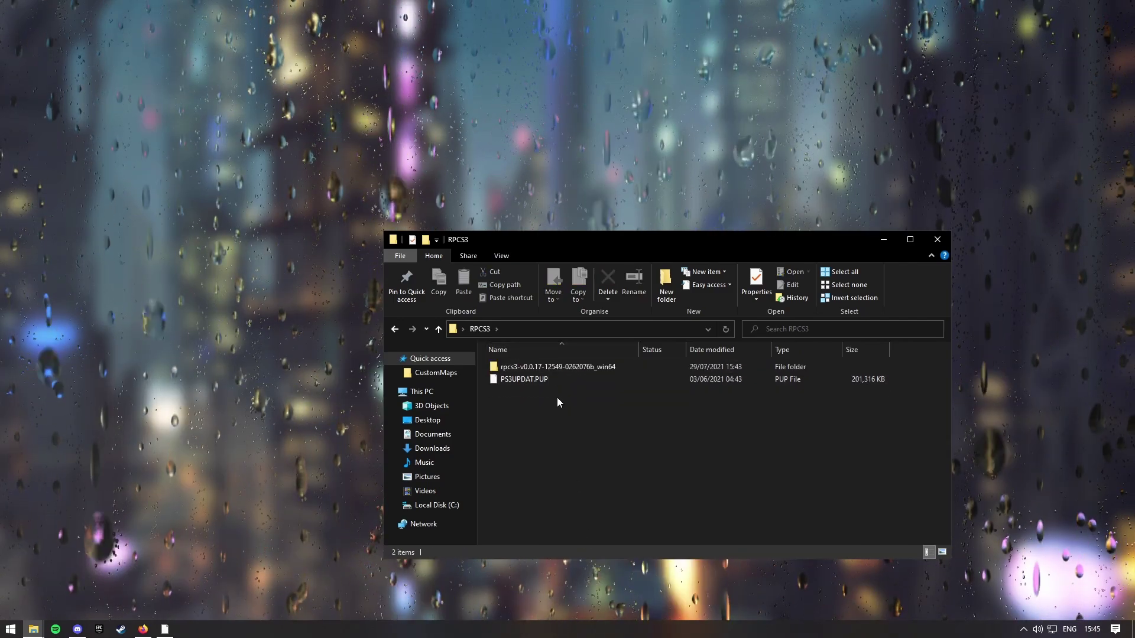
double_click(538, 367)
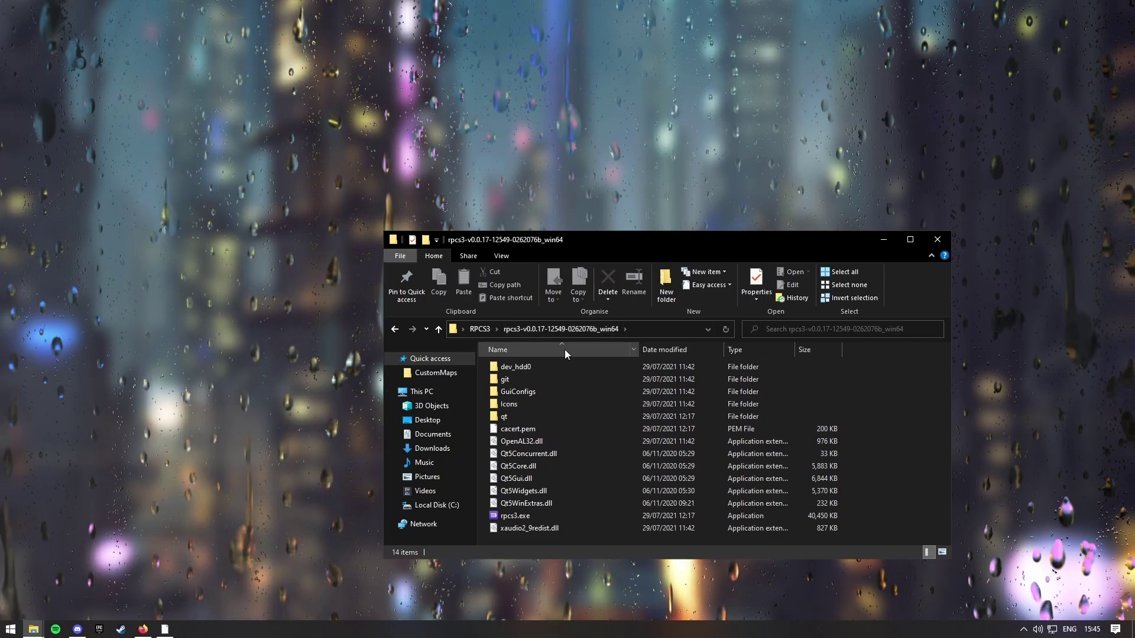
double_click(544, 515)
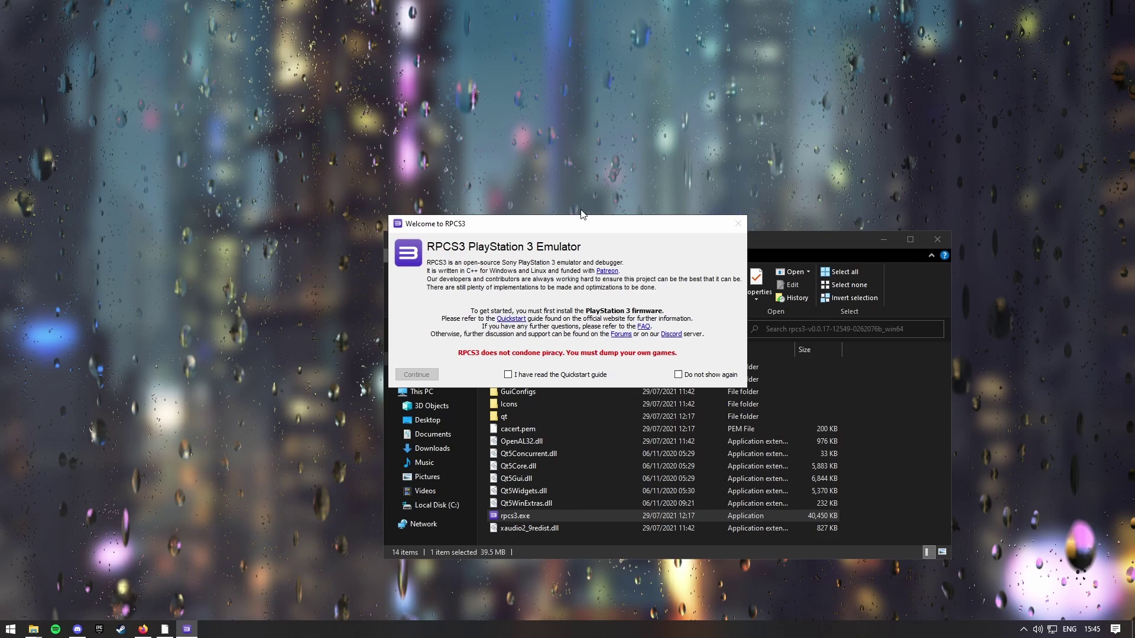
Accept the RPCS3 welcome notice, confirming the Quickstart guide has been read and choosing not to show it again.
left_click(508, 375)
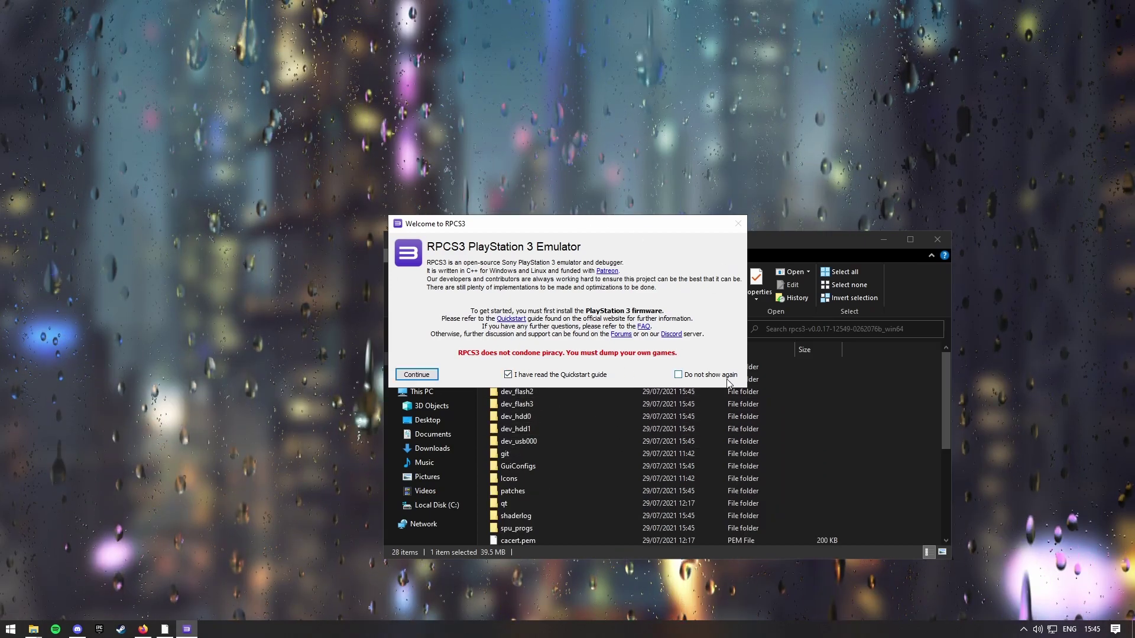
left_click(678, 374)
left_click(399, 377)
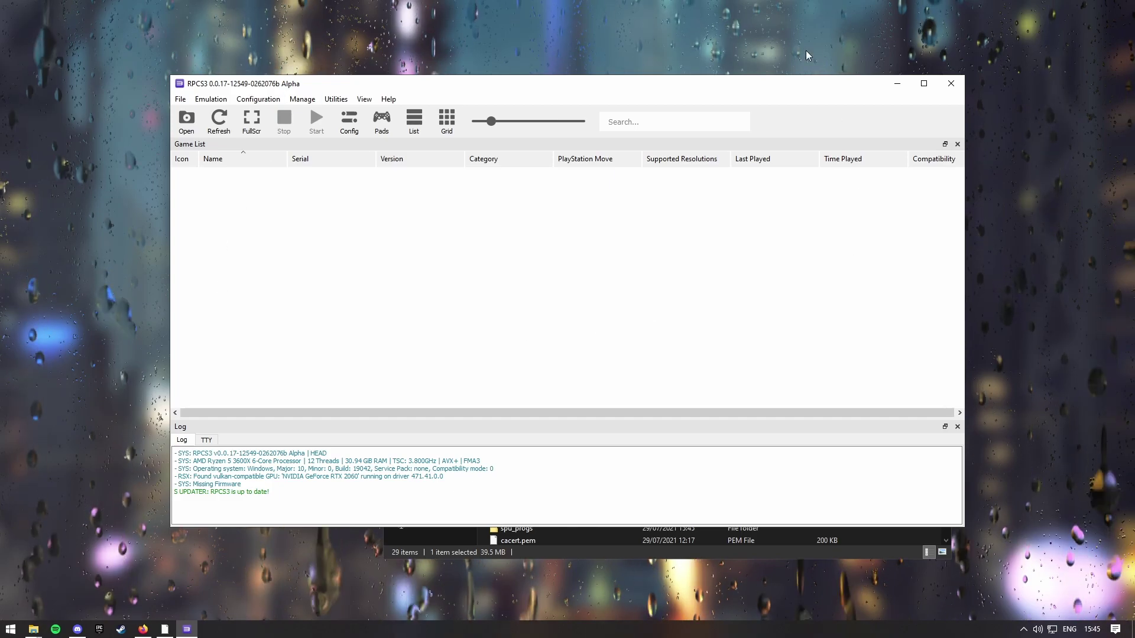
Install the PS3 firmware in RPCS3 from PS3UPDAT.PUP in the RPCS3 folder on the desktop.
left_click(180, 99)
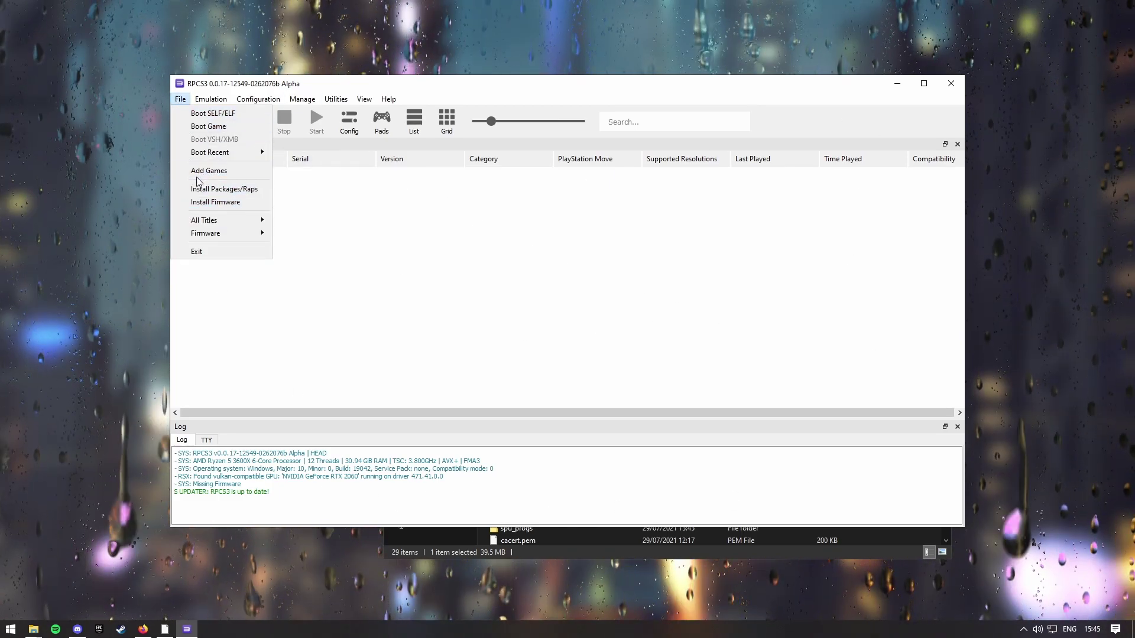
left_click(200, 202)
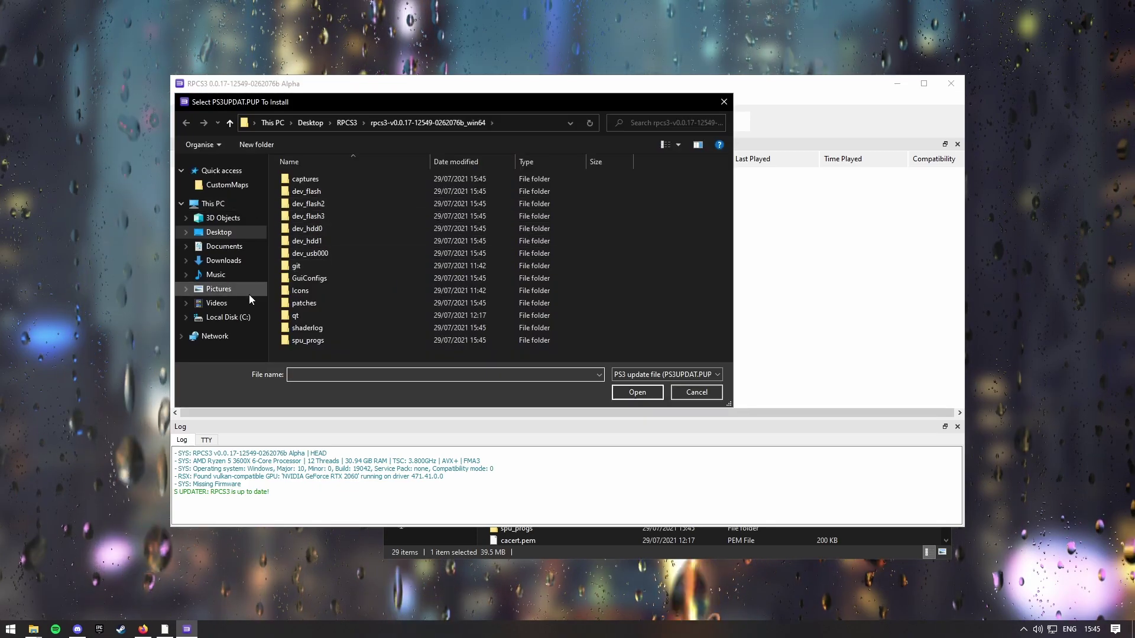
left_click(346, 123)
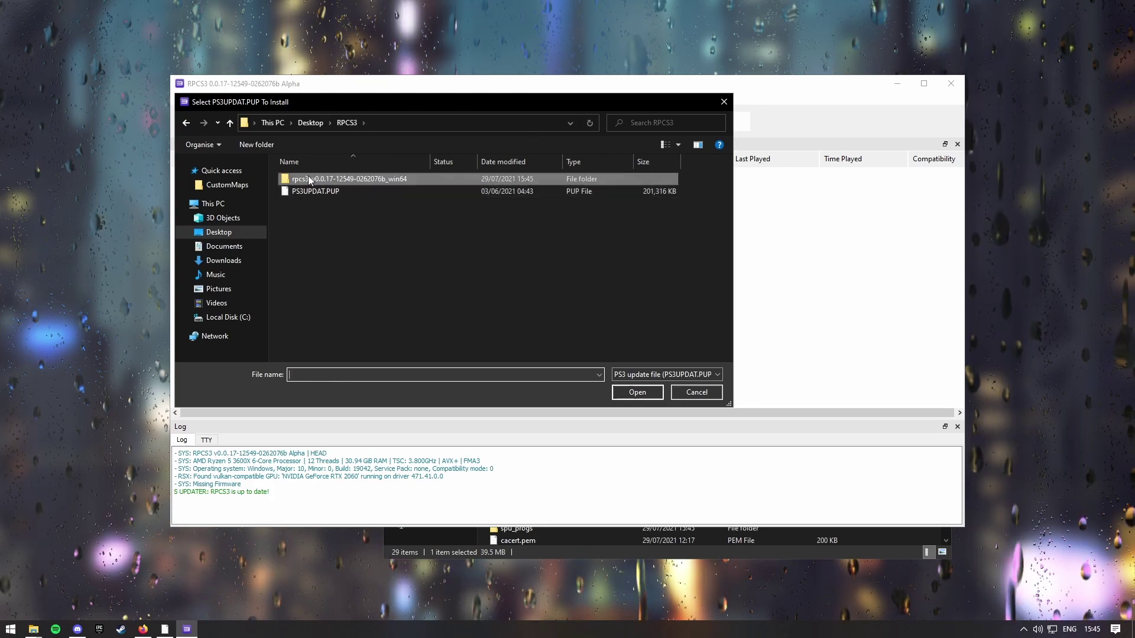
left_click(320, 192)
left_click(638, 393)
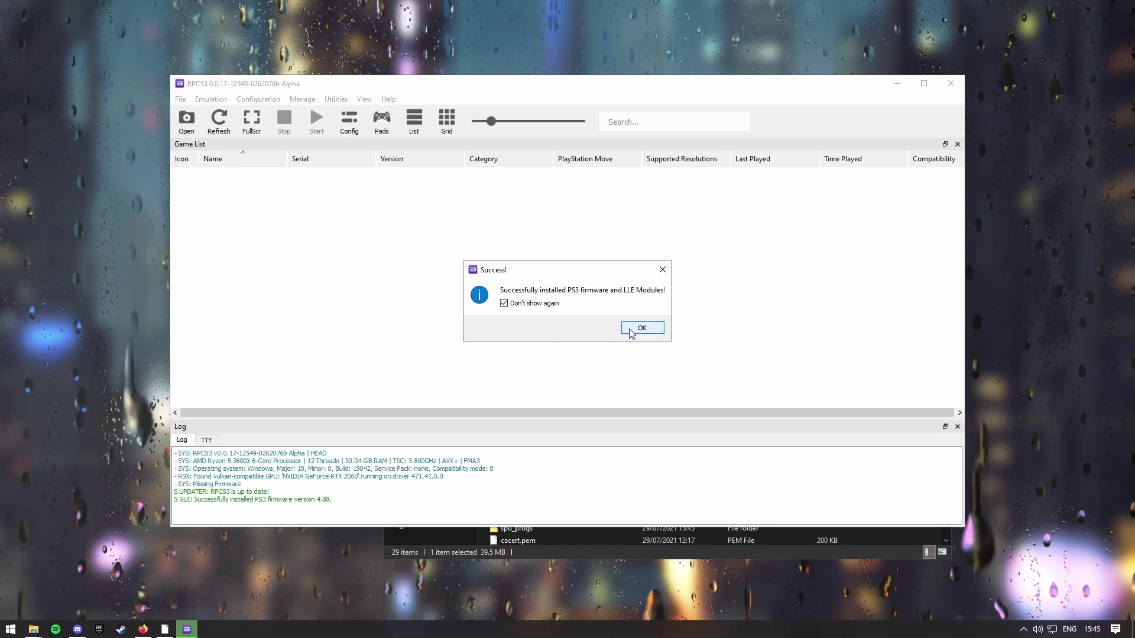
left_click(632, 330)
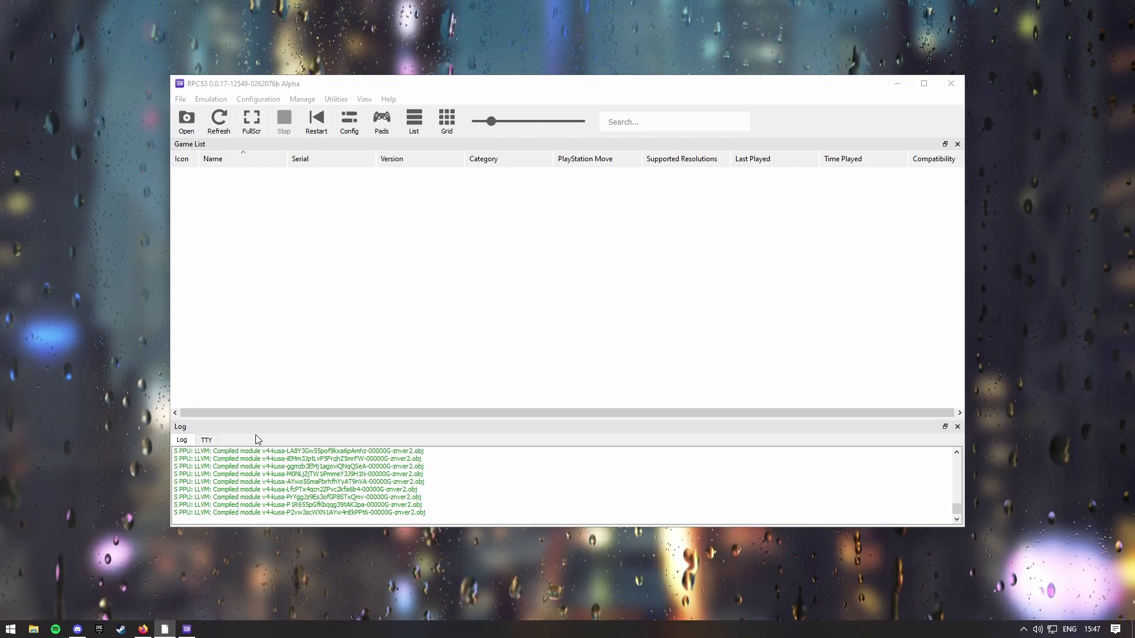
Switch to Firefox, close the Ps3 Update 4.88.7z pages and download Skate 3 BLUS.rar from Google Drive despite the virus-scan warning.
left_click(142, 630)
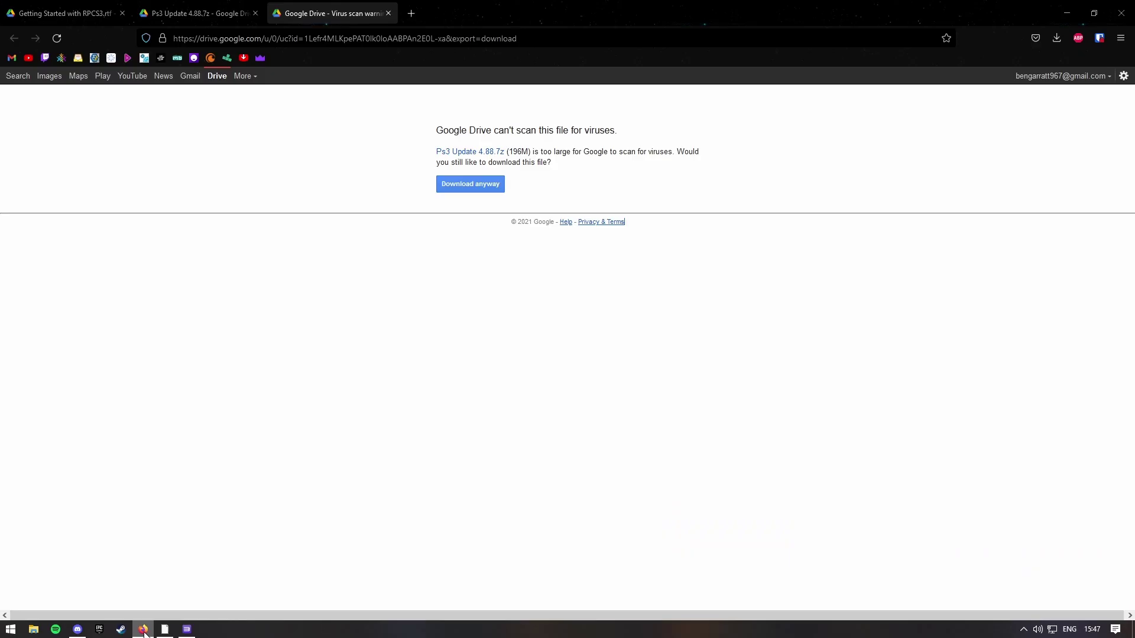
left_click(389, 14)
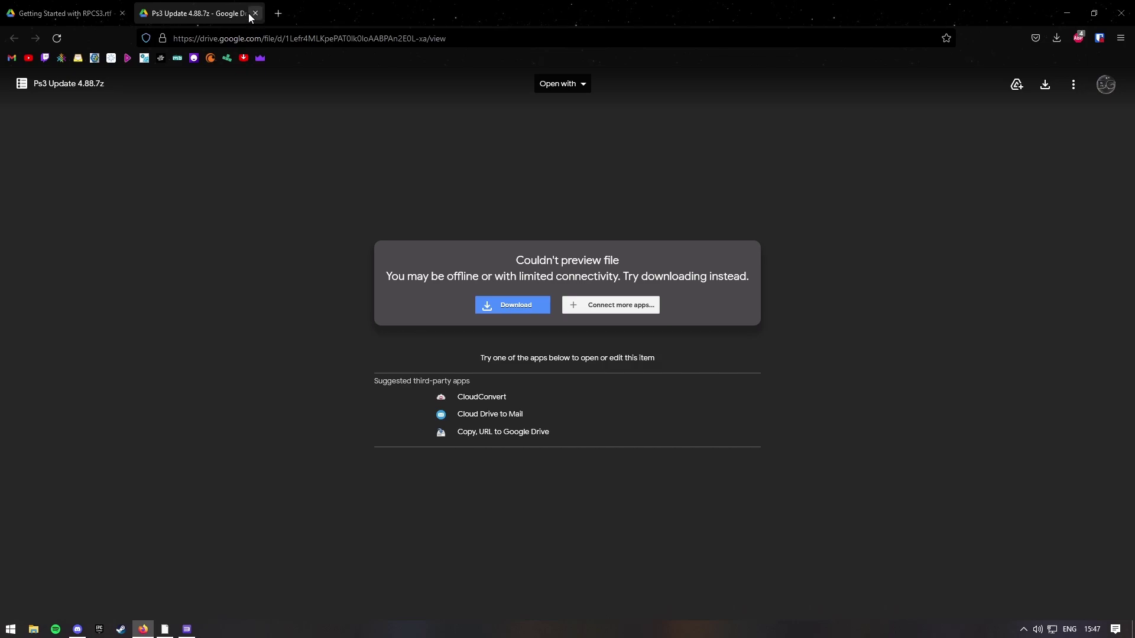
left_click(255, 13)
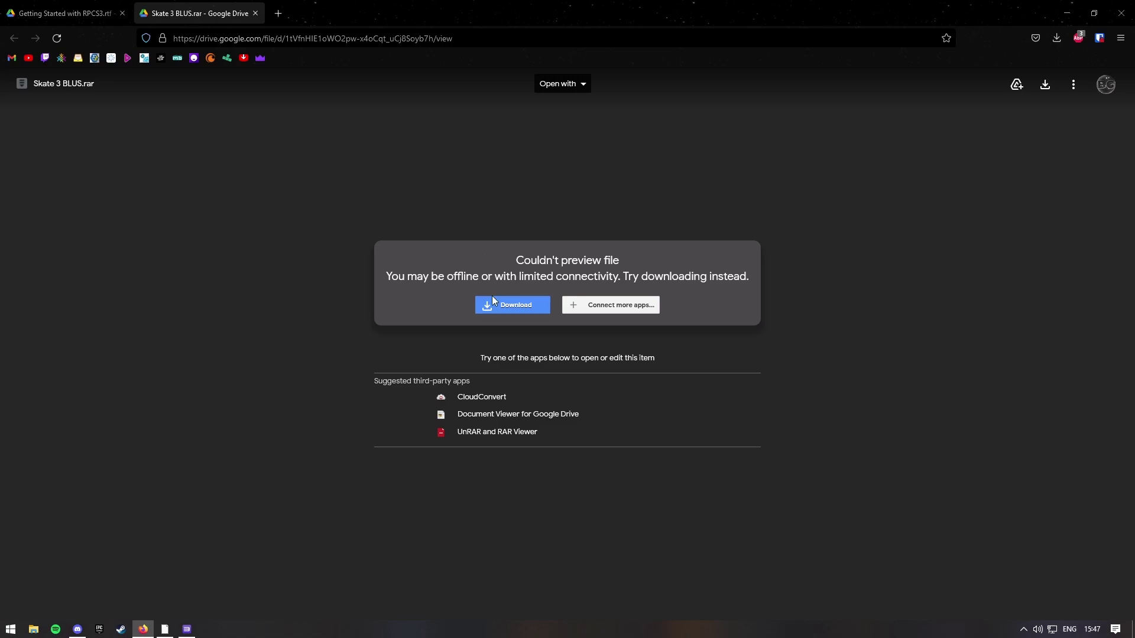
left_click(513, 306)
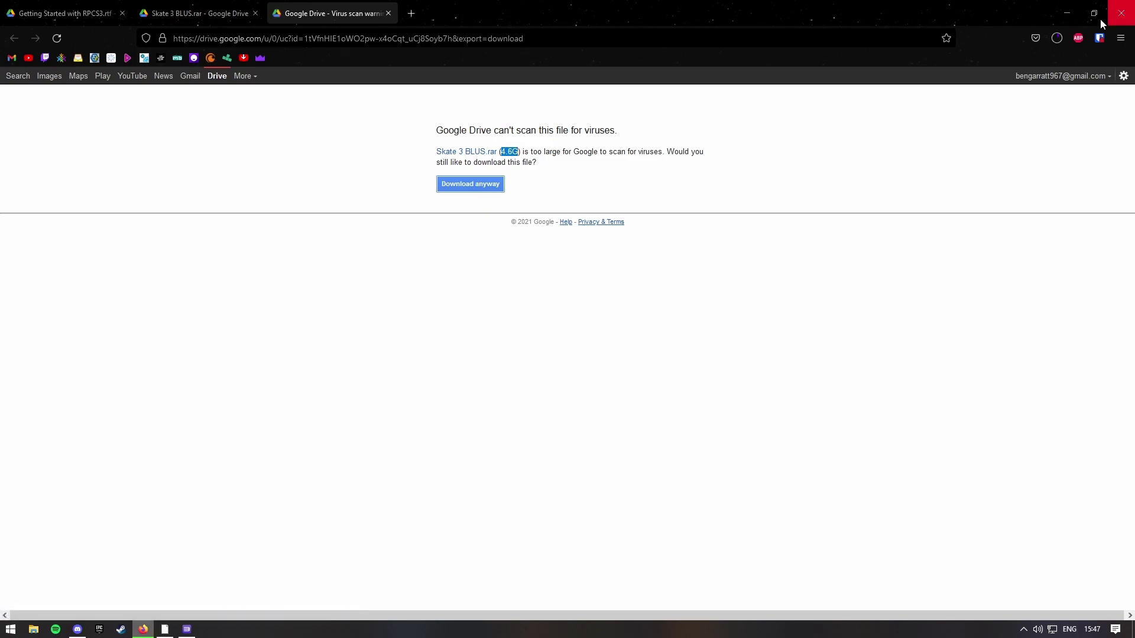
Check the progress of the Skate 3 BLUS.rar download.
left_click(1058, 38)
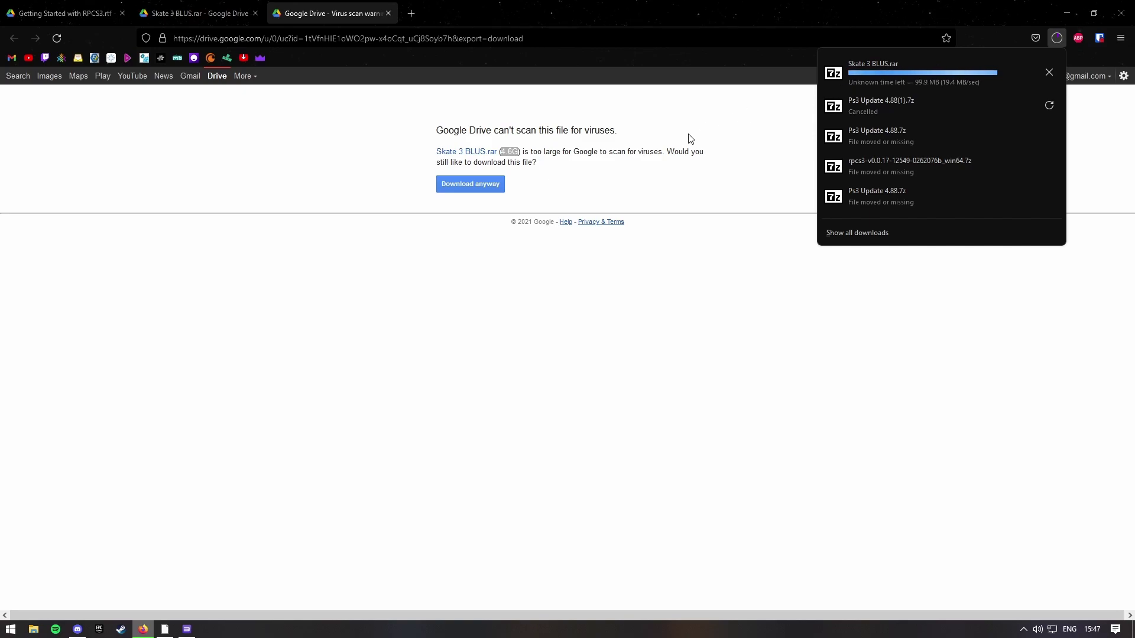
left_click(793, 125)
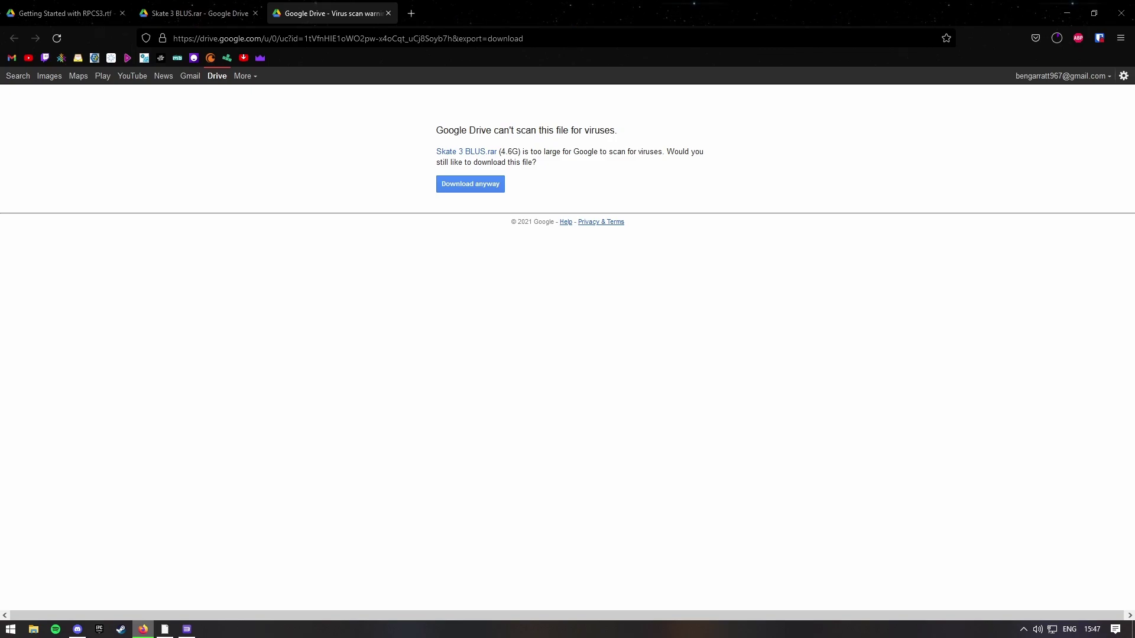
left_click(1057, 39)
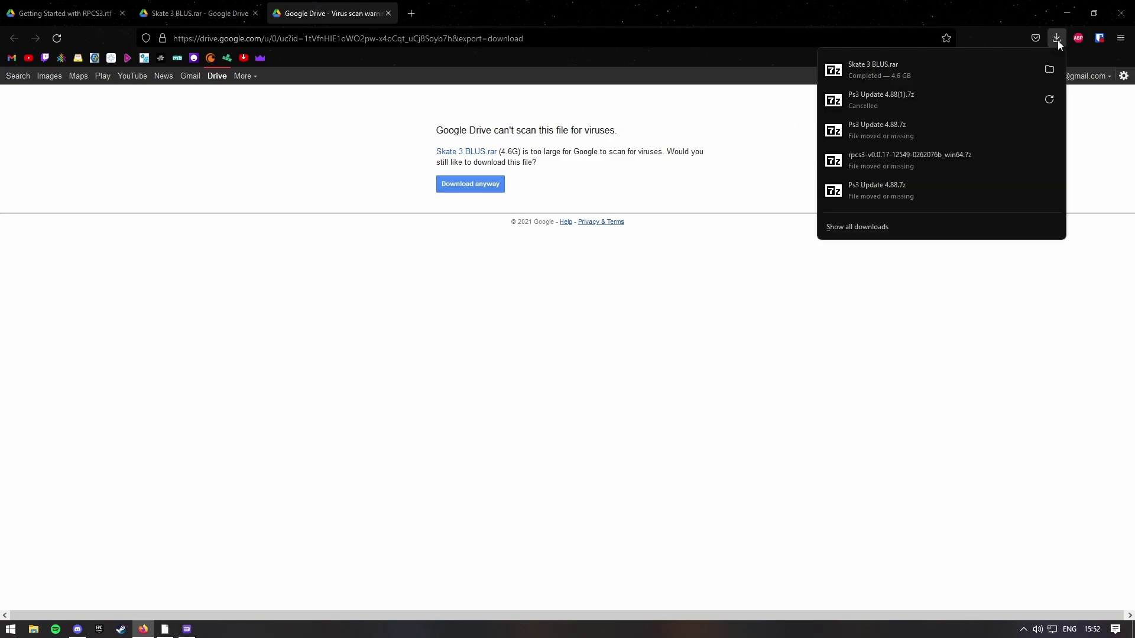
Minimise the browser, move Skate 3 BLUS.rar from Downloads into the RPCS3 folder on the desktop and open that folder.
left_click(1062, 14)
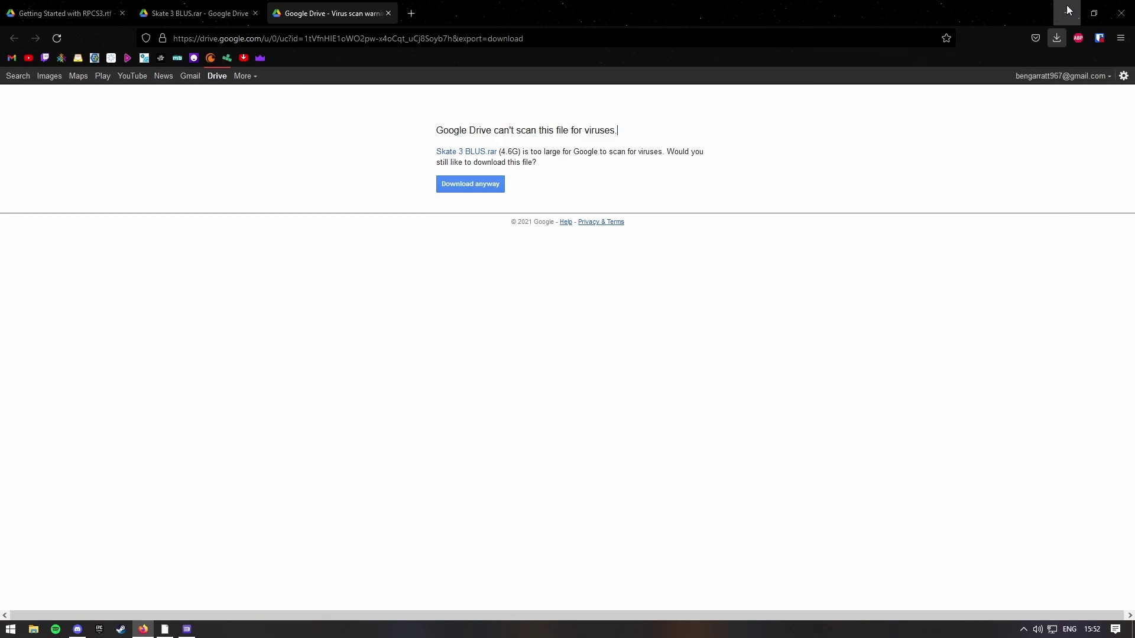
left_click(1062, 15)
left_click(915, 80)
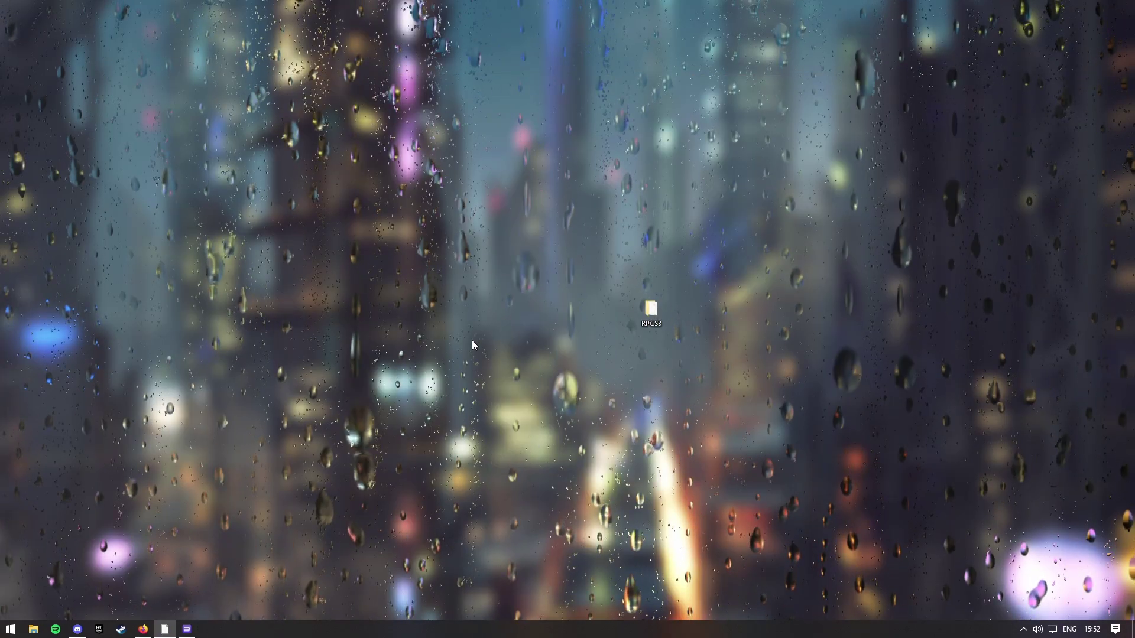
left_click(33, 629)
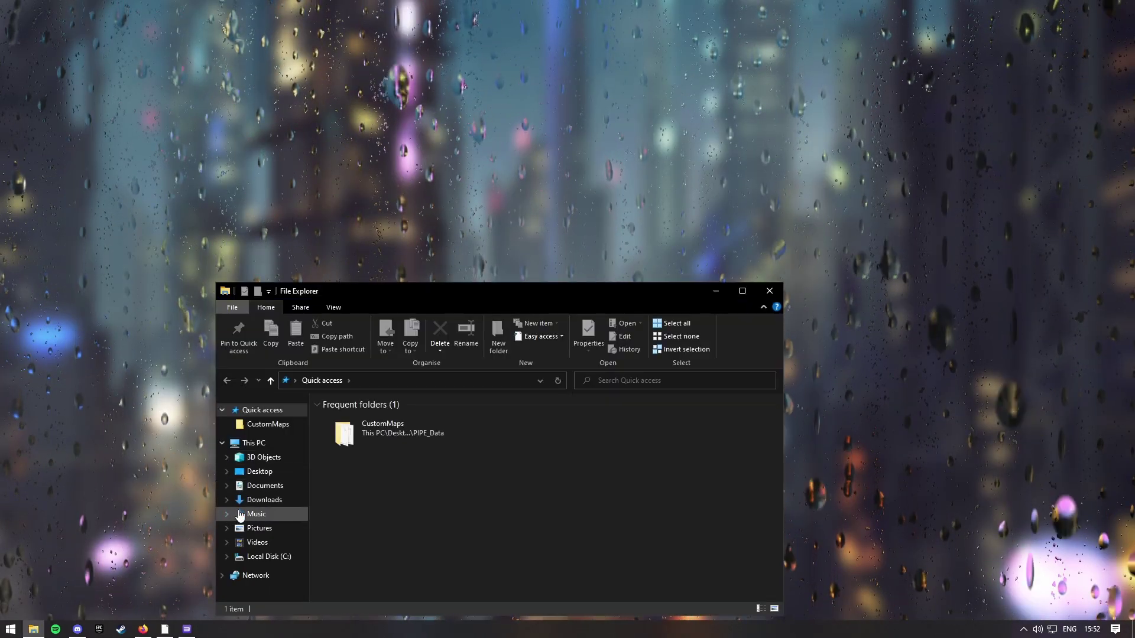
left_click(254, 500)
left_click_drag(393, 425, 651, 316)
left_click(769, 291)
double_click(651, 309)
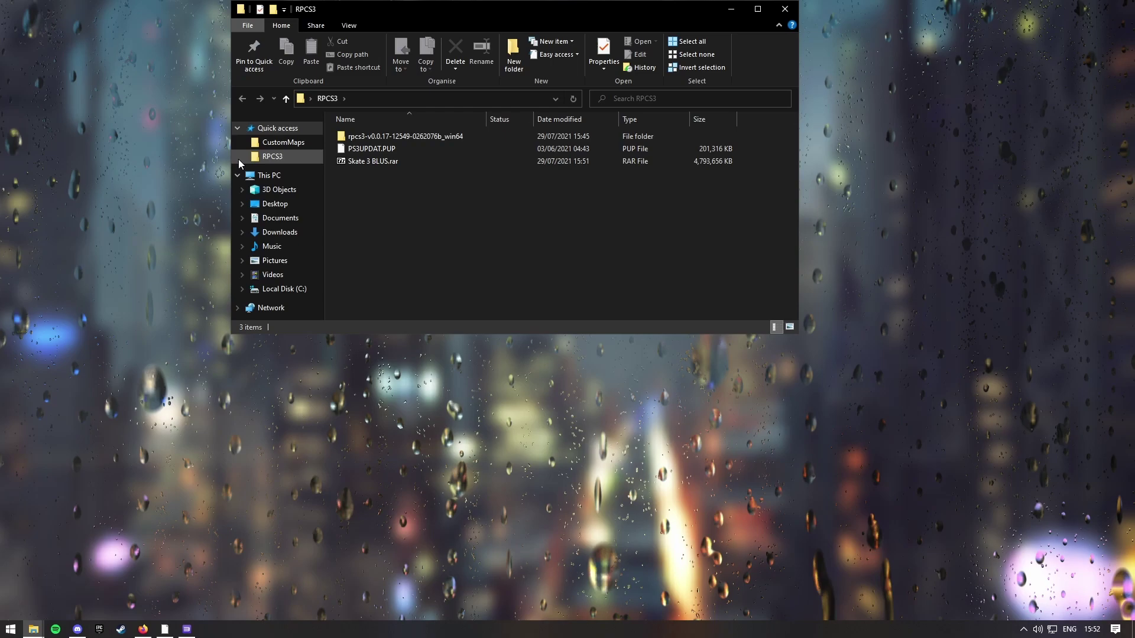
Create a folder named Games inside the RPCS3 folder and move Skate 3 BLUS.rar into it.
right_click(396, 216)
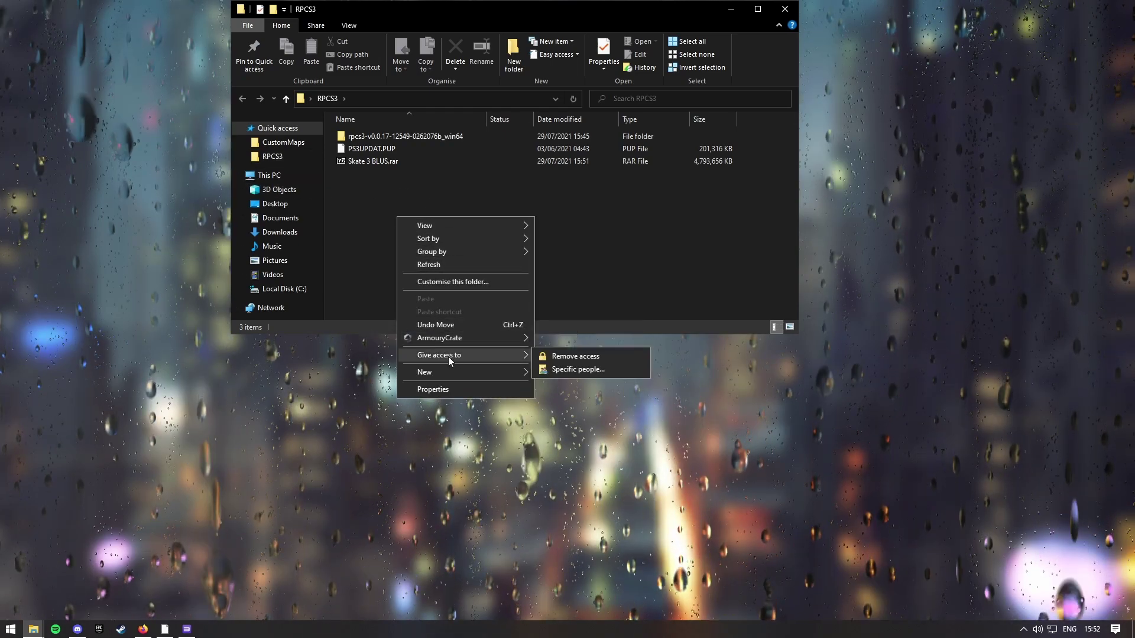
mouse_move(445, 370)
left_click(559, 371)
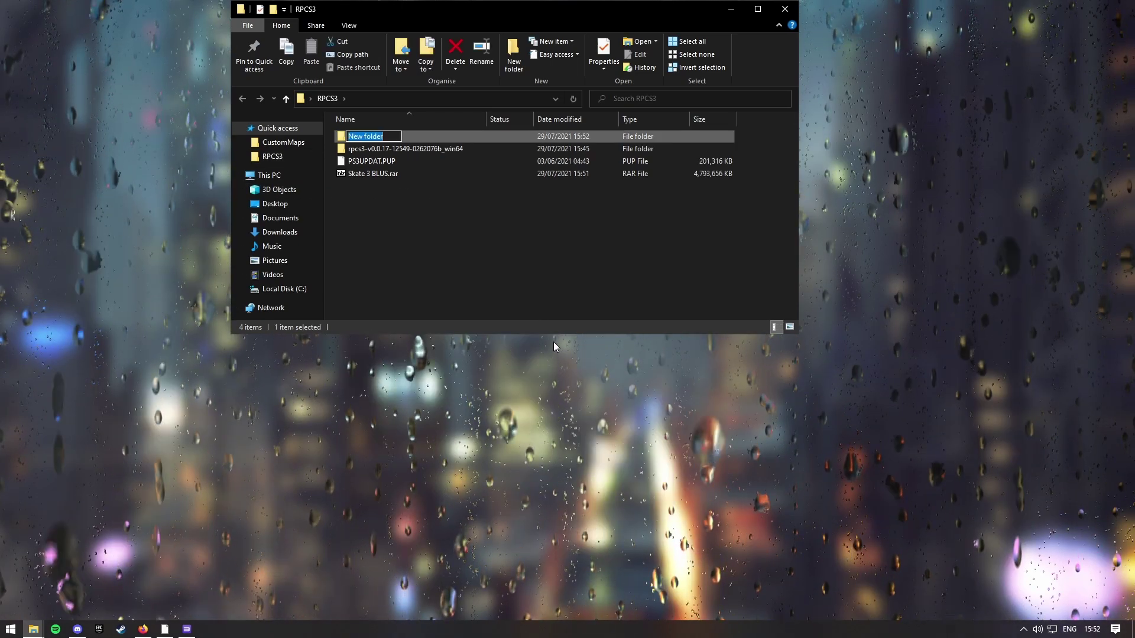
type("Games")
key("Return")
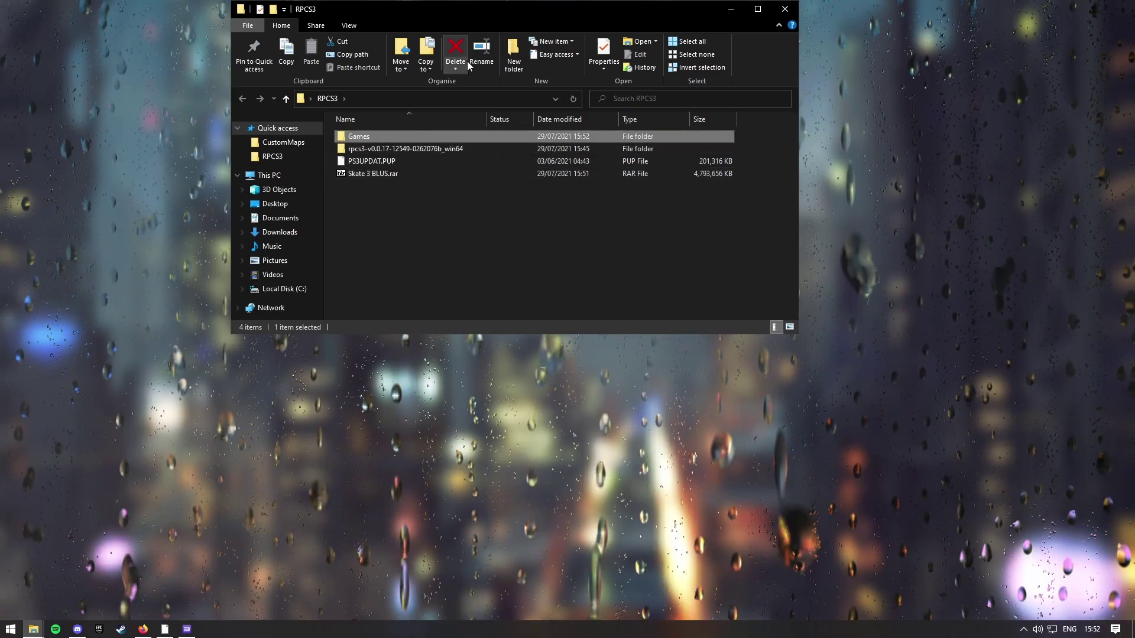
left_click_drag(355, 174, 358, 137)
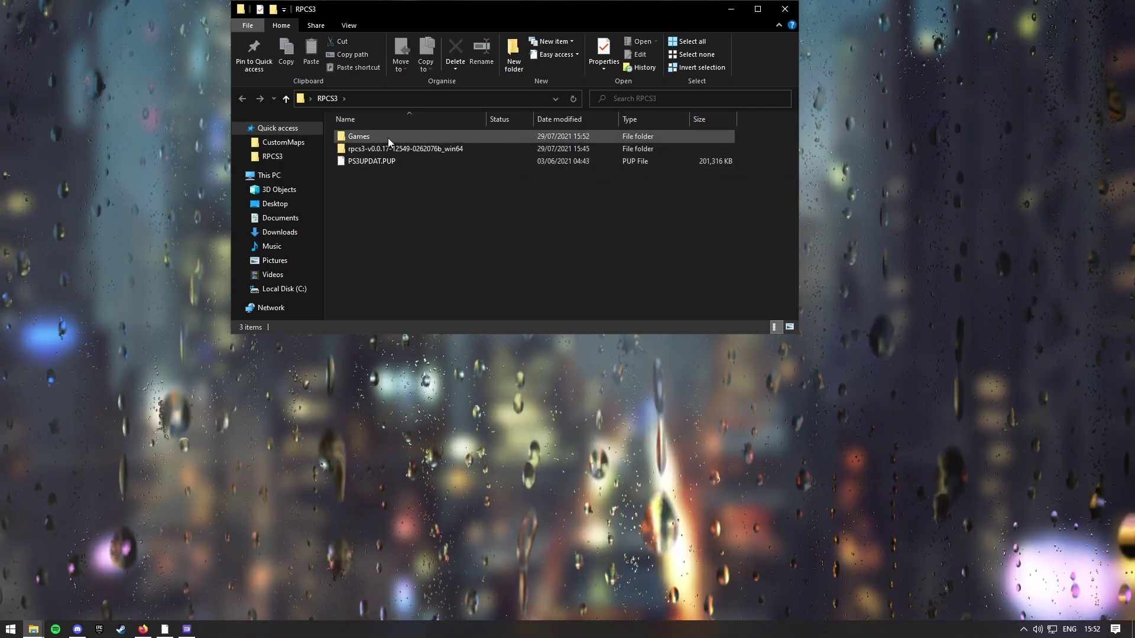
Extract Skate 3 BLUS.rar in the Games folder with 7-Zip into a Skate 3 BLUS subfolder.
double_click(388, 137)
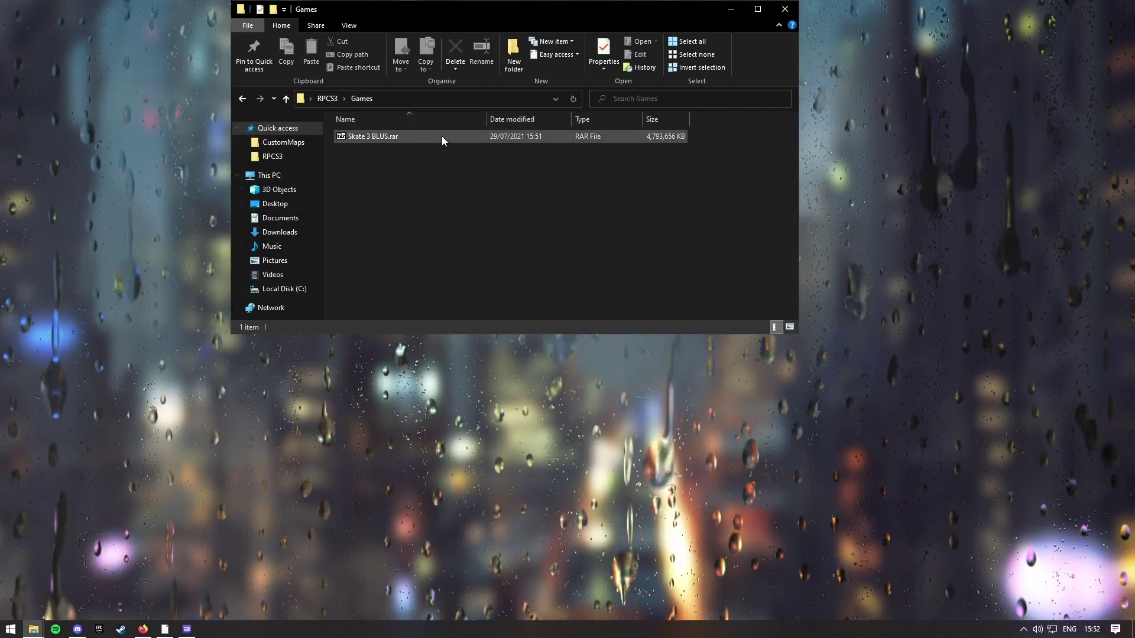
right_click(374, 140)
mouse_move(436, 163)
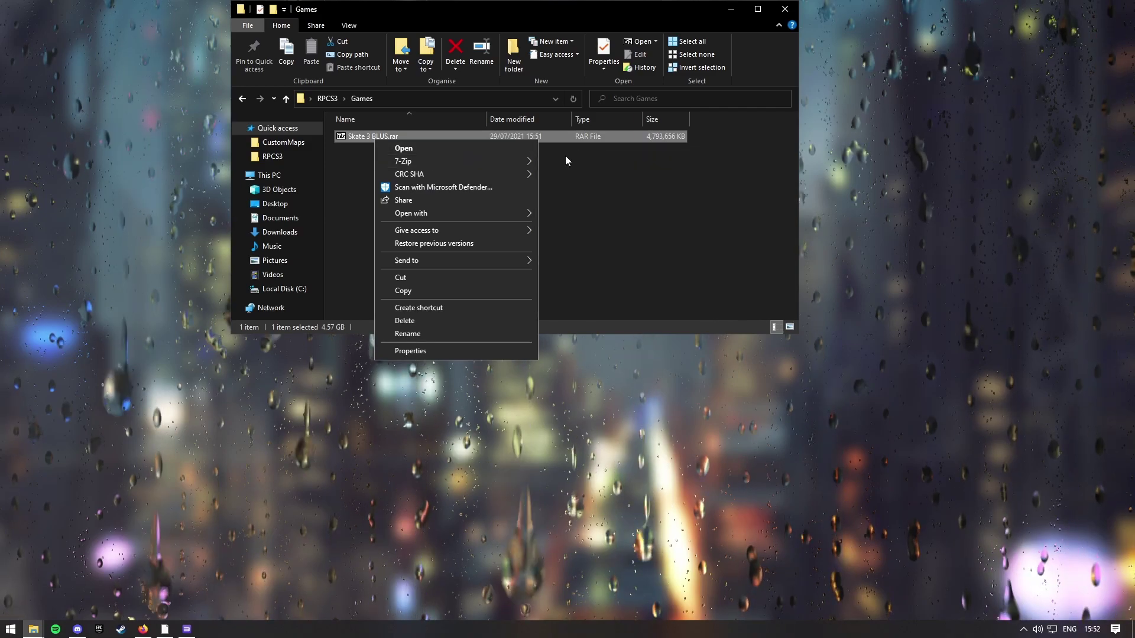
left_click(565, 188)
left_click(552, 387)
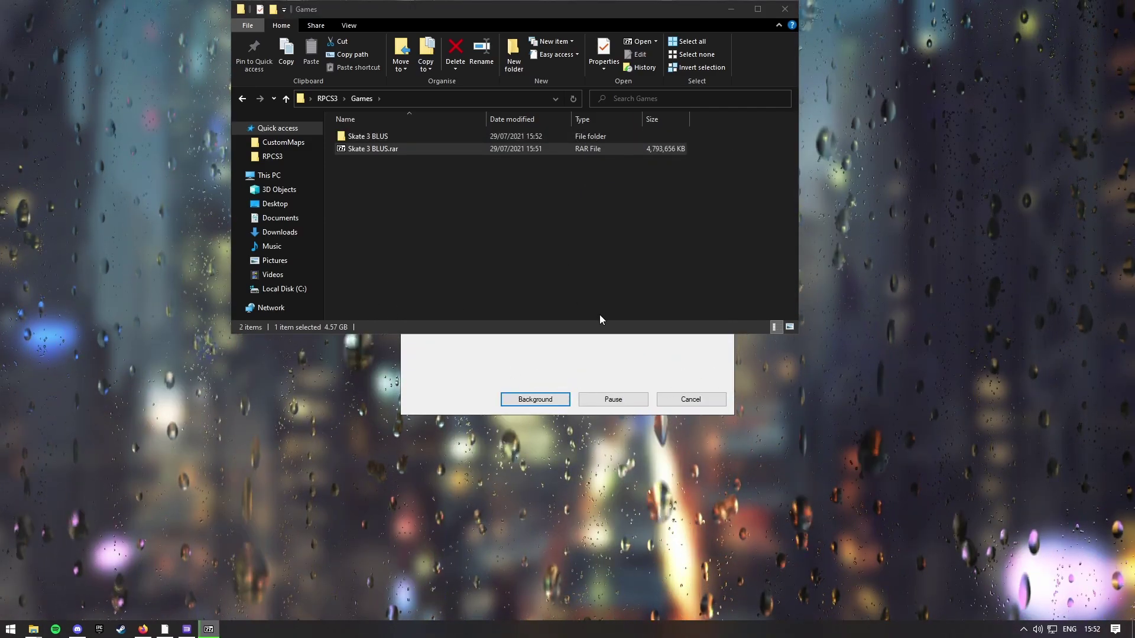
Reposition the Games window clear of the 7-Zip dialog and monitor the extraction progress.
left_click_drag(661, 15, 918, 327)
left_click_drag(986, 201, 868, 90)
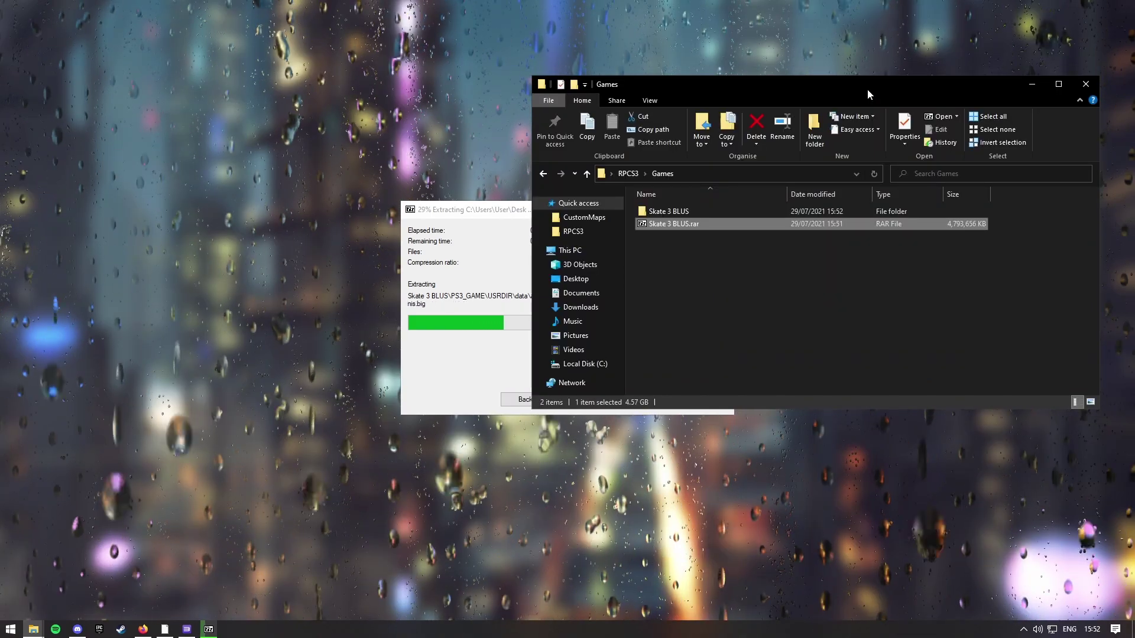
left_click_drag(853, 85, 522, 463)
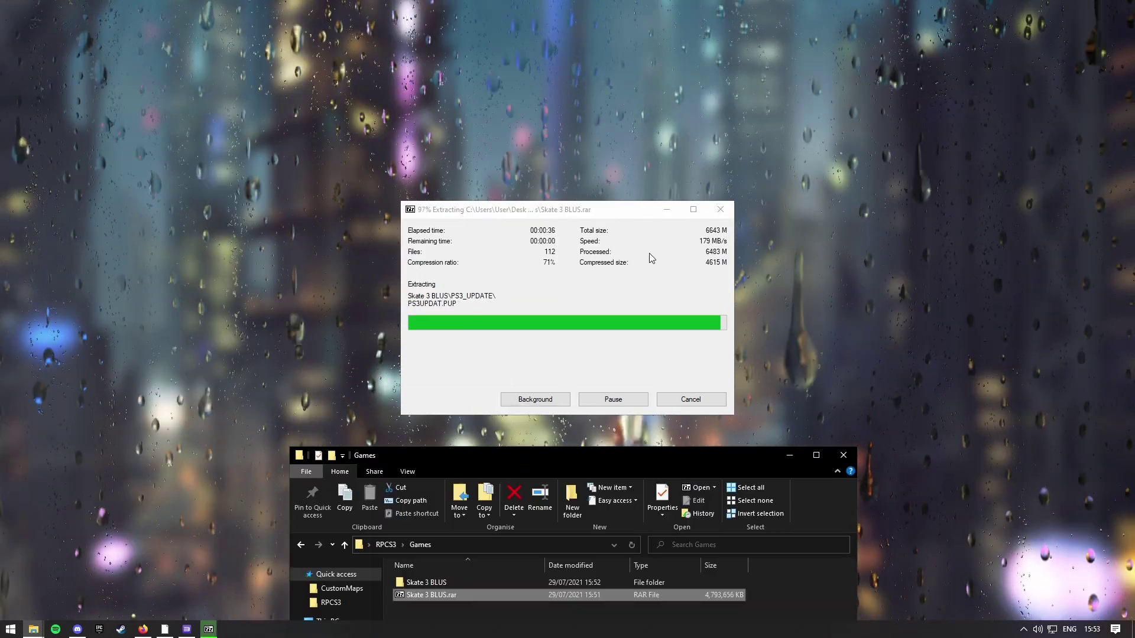
Bring the Games window back to mid-screen and delete the Skate 3 BLUS.rar archive.
left_click_drag(661, 456, 698, 157)
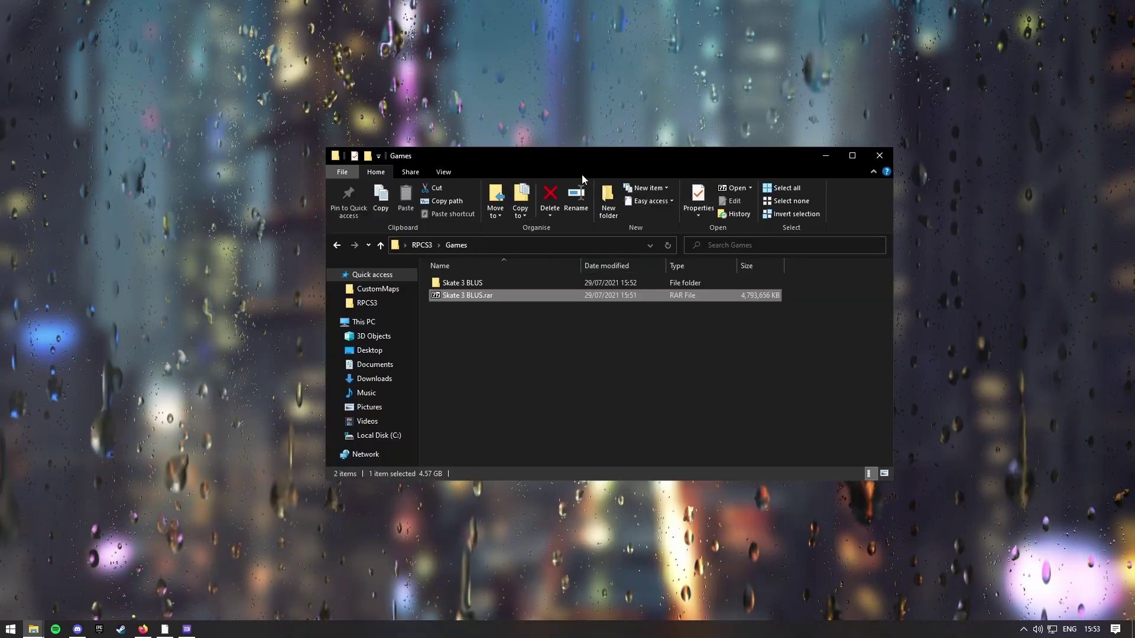
right_click(491, 295)
left_click(556, 480)
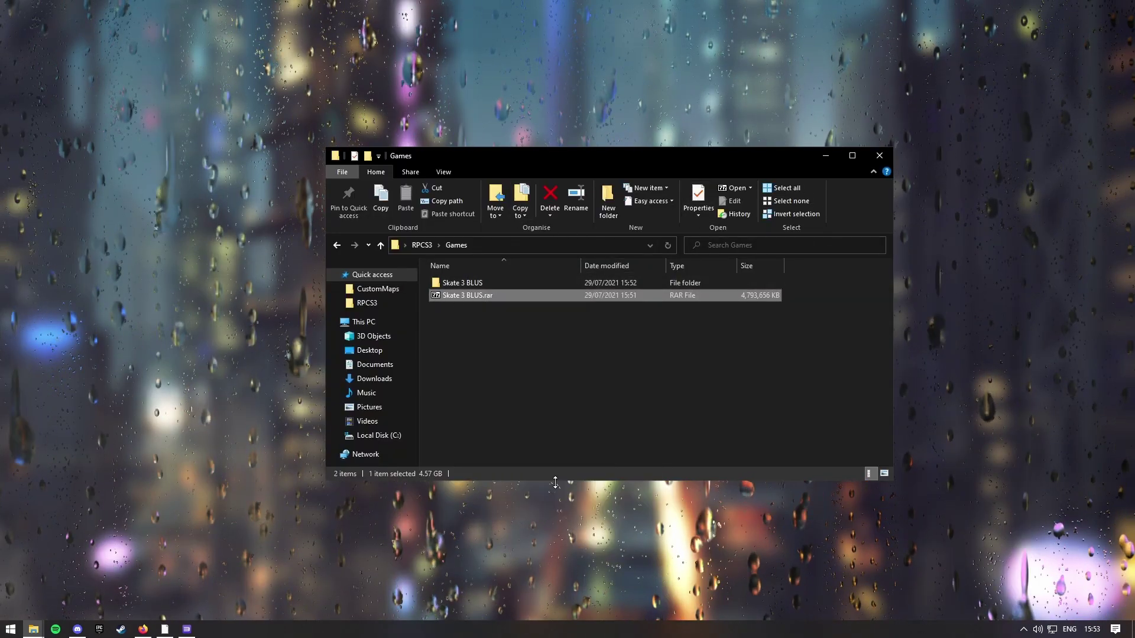
Check the contents of the nested Skate 3 BLUS game folder and return to the RPCS3 folder.
double_click(463, 283)
double_click(521, 284)
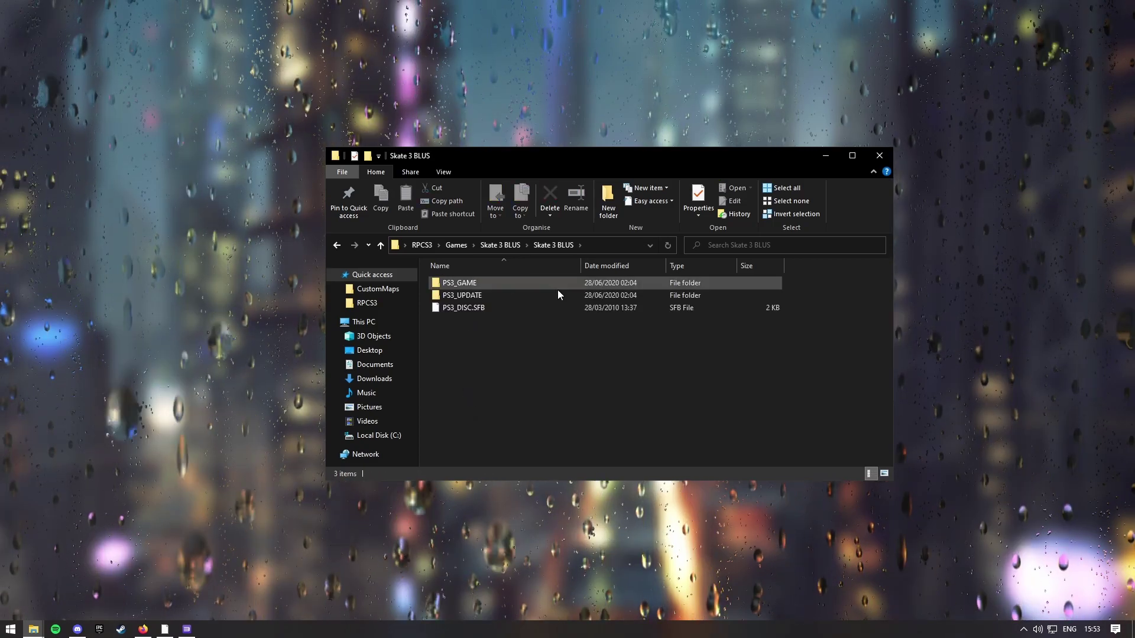
double_click(337, 248)
left_click(338, 248)
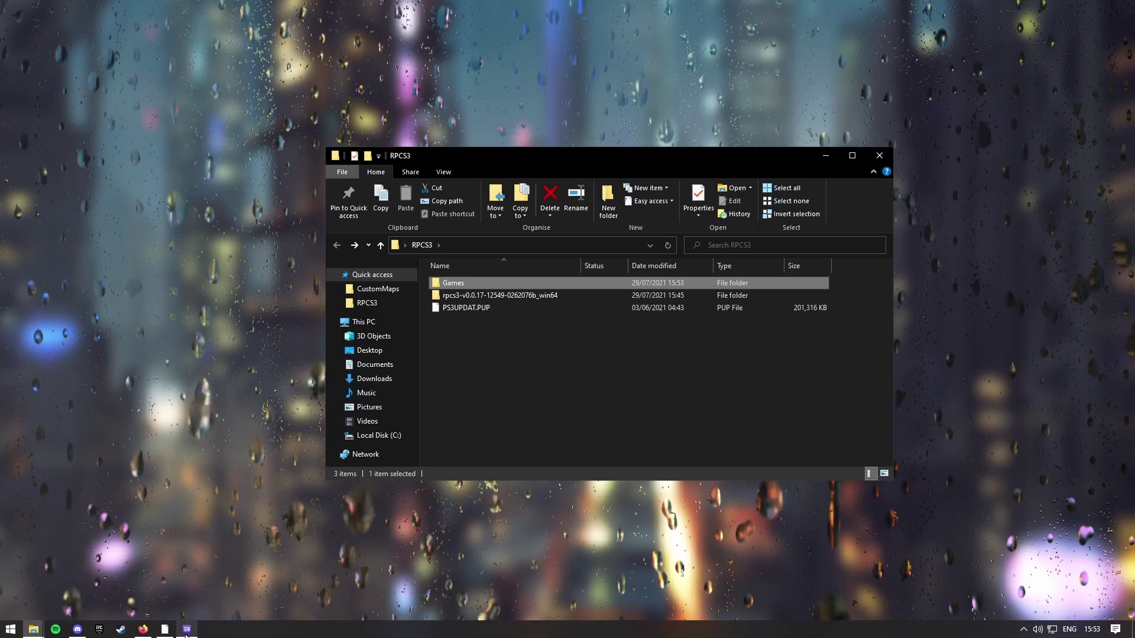
Switch to RPCS3 and add the Skate 3 BLUS folder from RPCS3\Games to the game list.
left_click(185, 633)
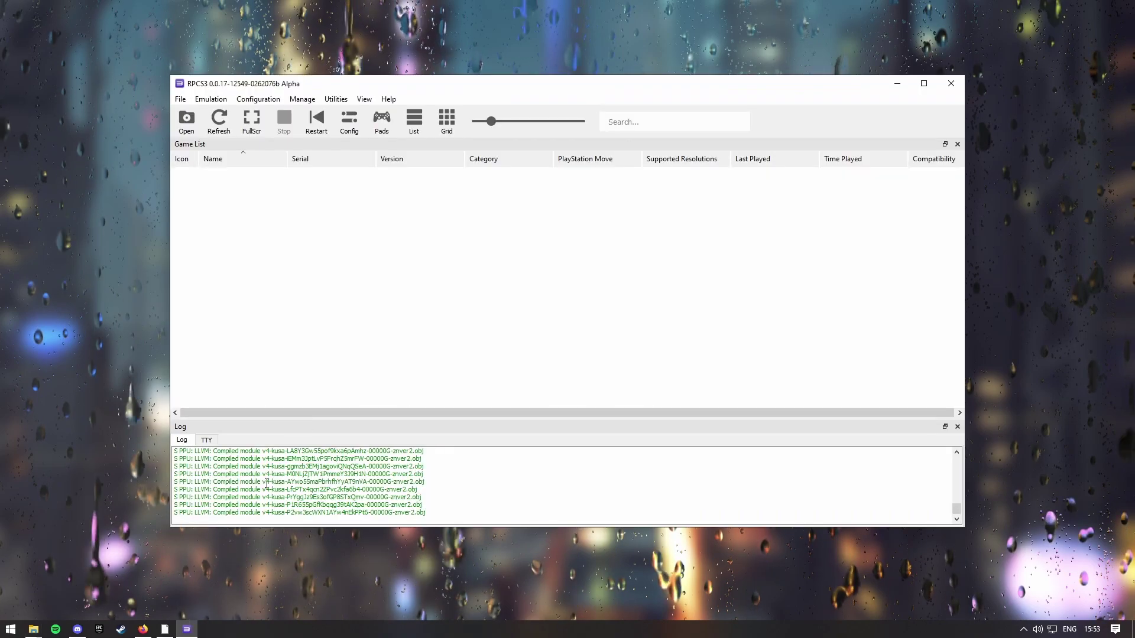
left_click(179, 100)
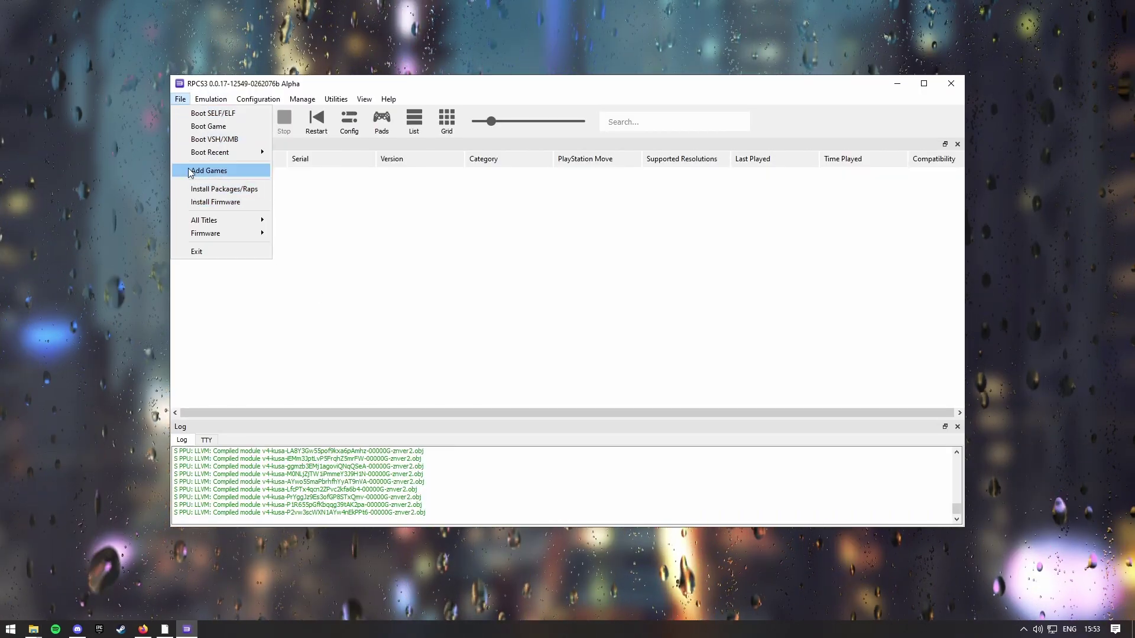
left_click(209, 171)
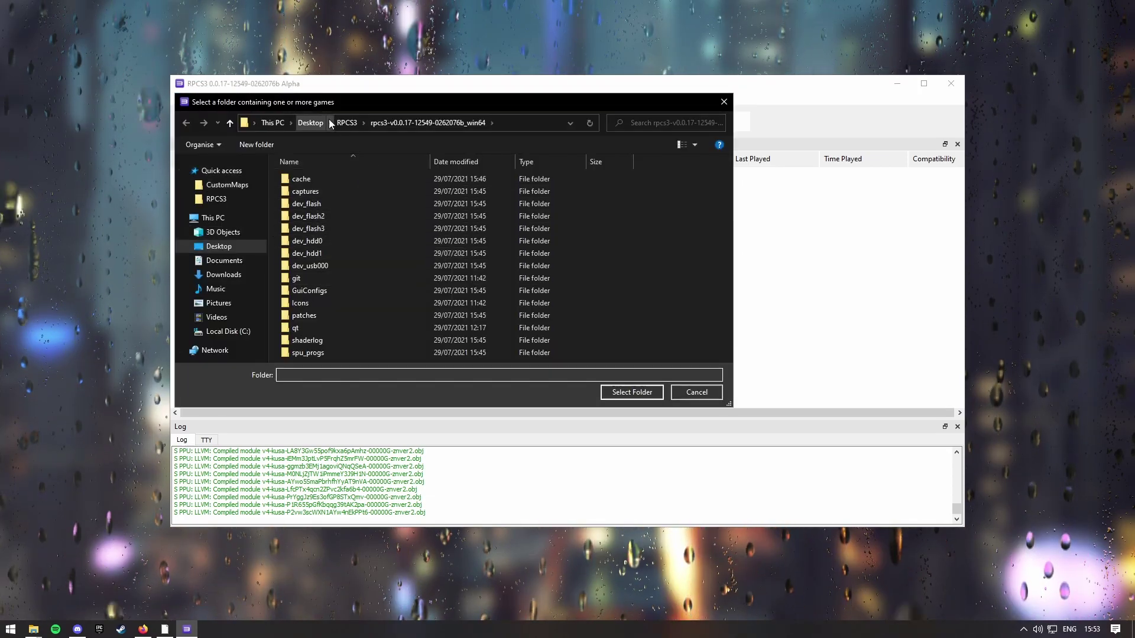
left_click(348, 123)
double_click(312, 178)
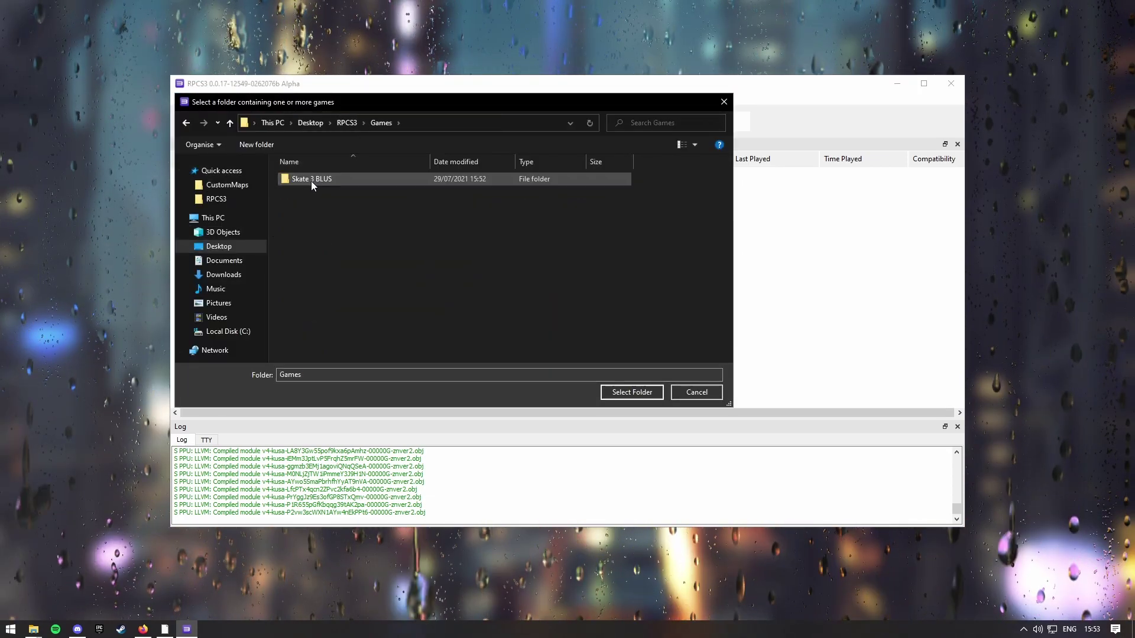
left_click(311, 182)
left_click(644, 394)
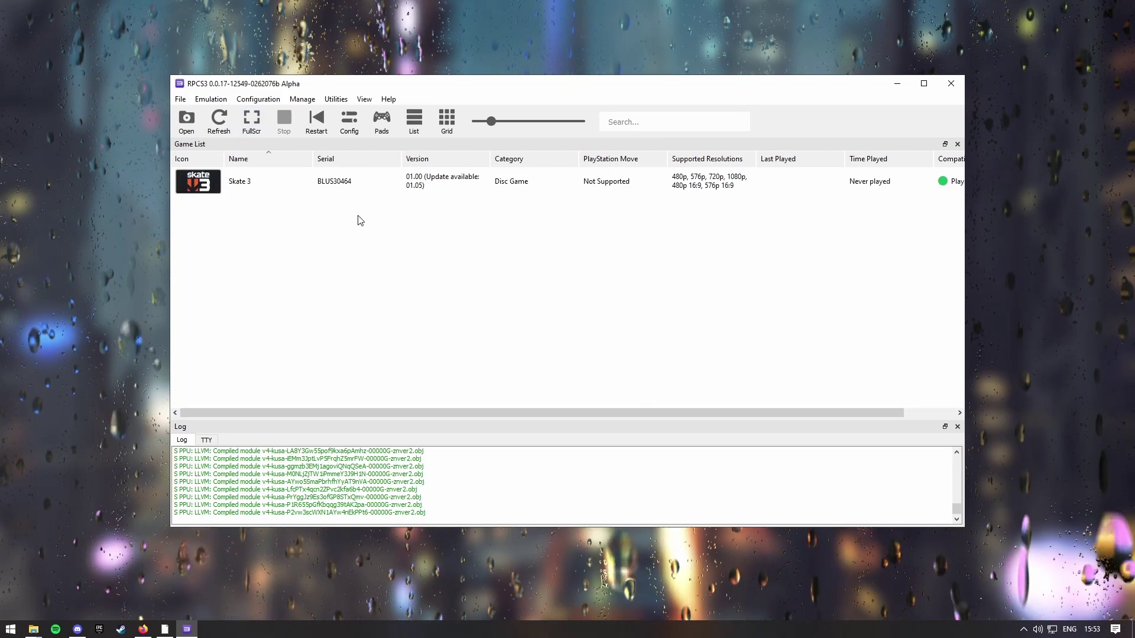
left_click(331, 266)
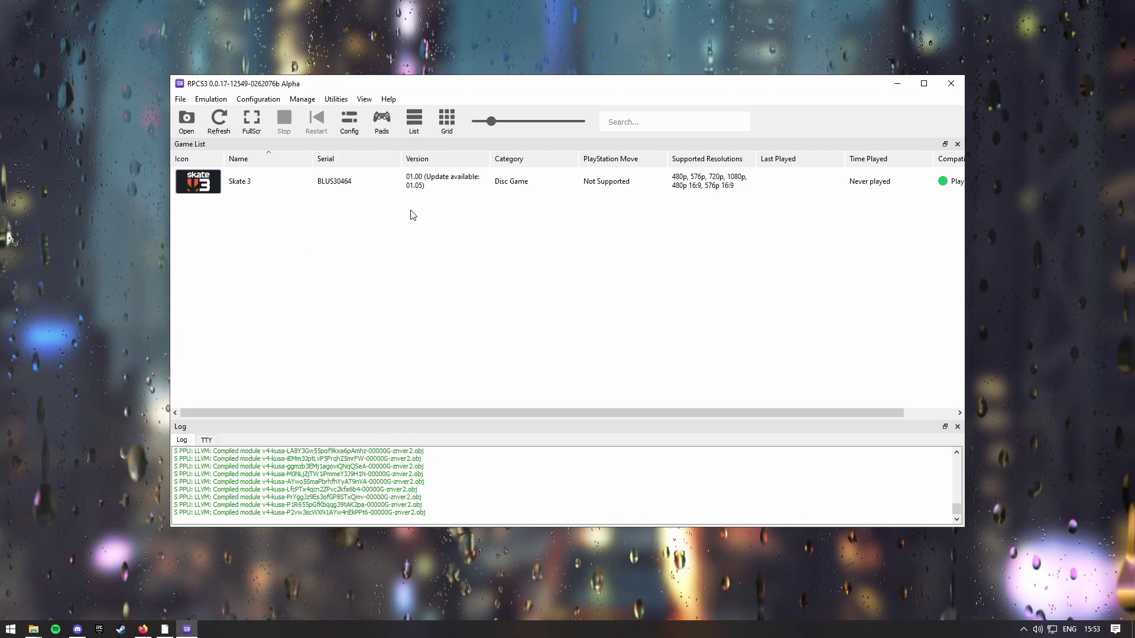
left_click(454, 194)
left_click(443, 236)
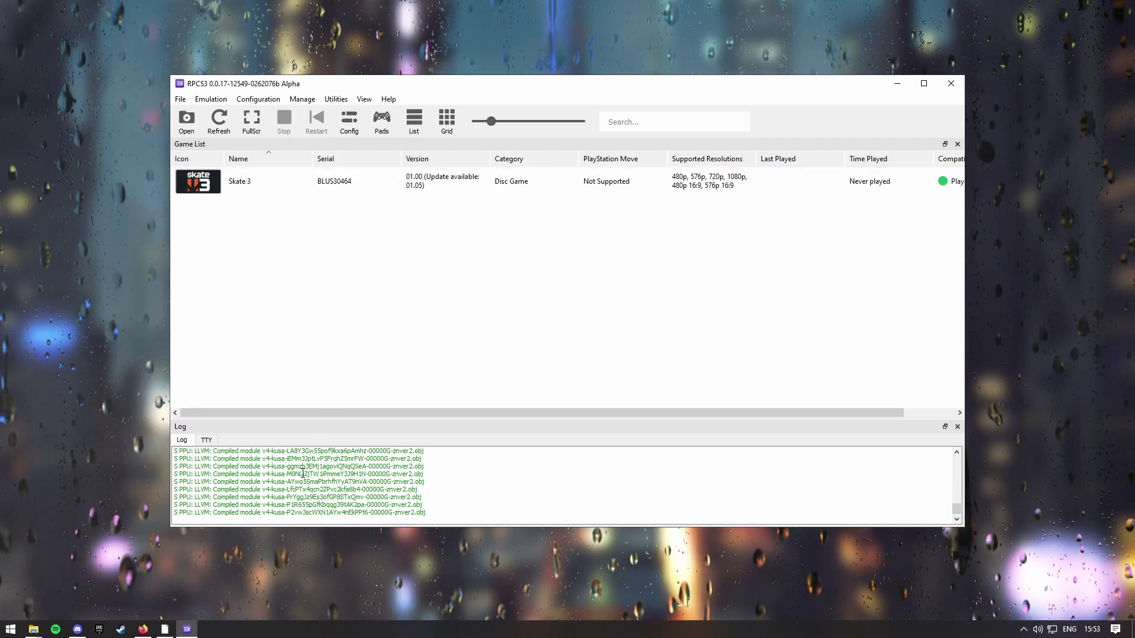
Return to the guide in Firefox and download Skate 3 BLUS Update DLC and RAP files.rar from Google Drive.
left_click(142, 629)
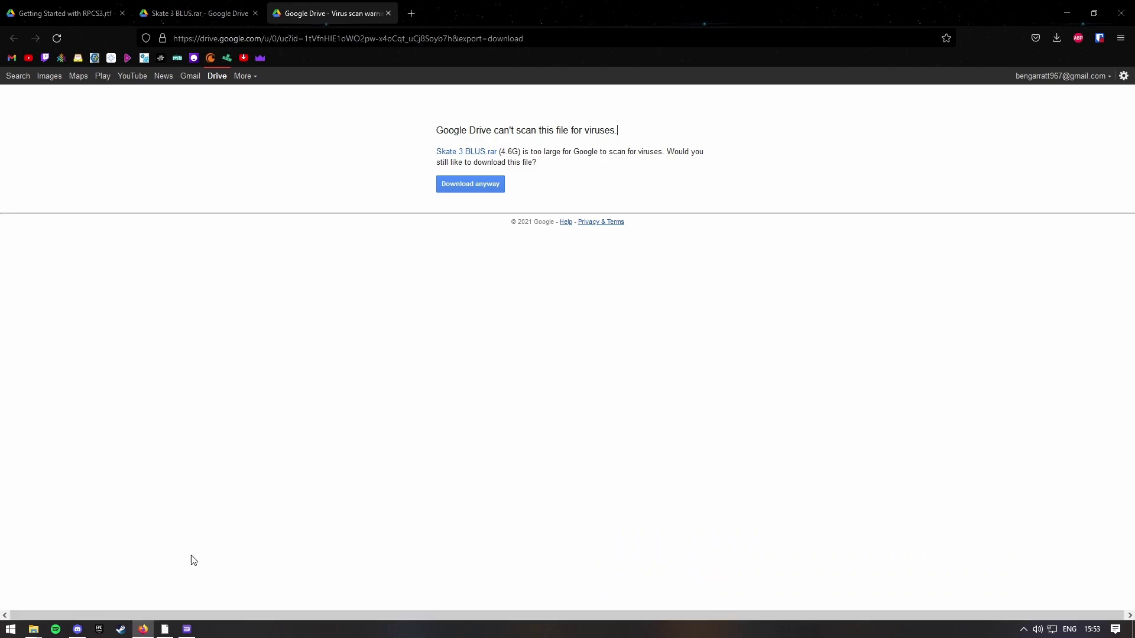
left_click(91, 15)
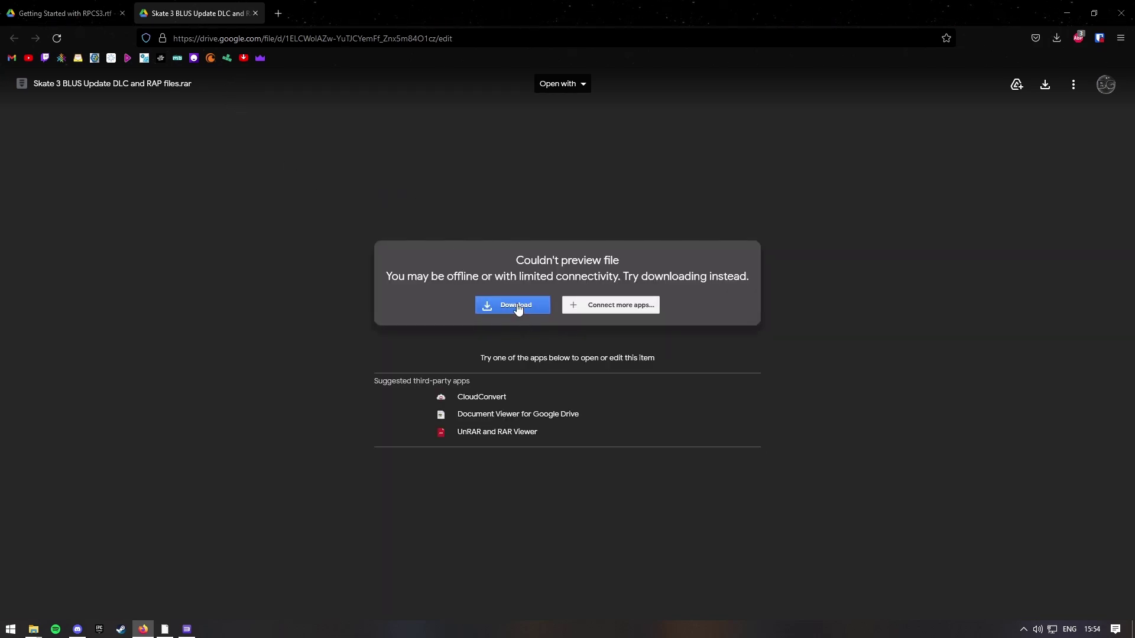
left_click(516, 305)
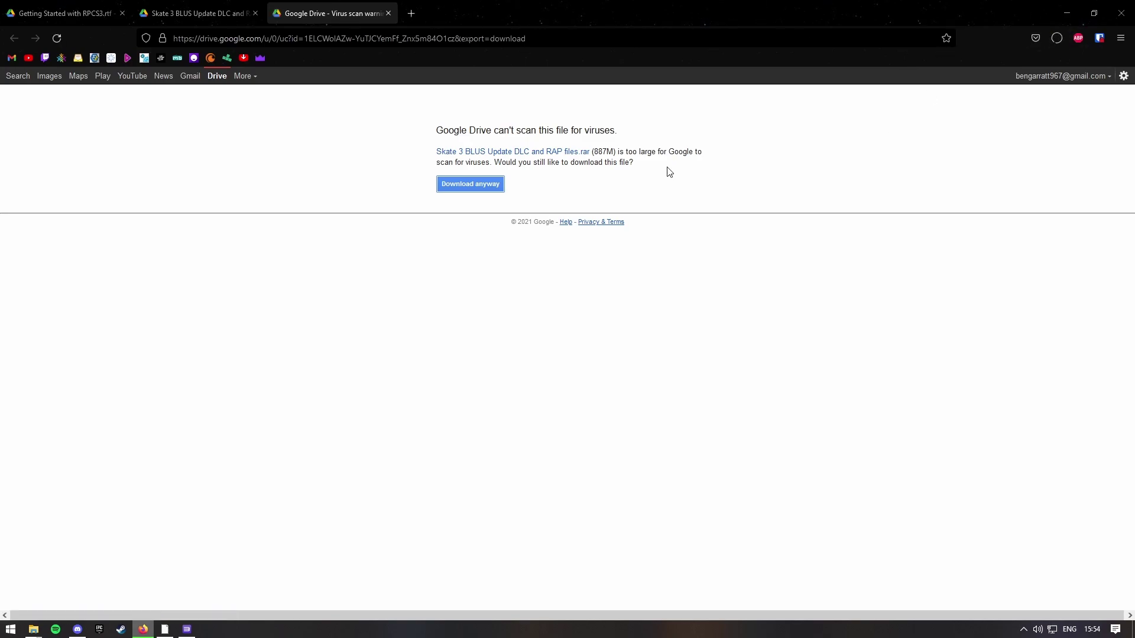
left_click(1059, 38)
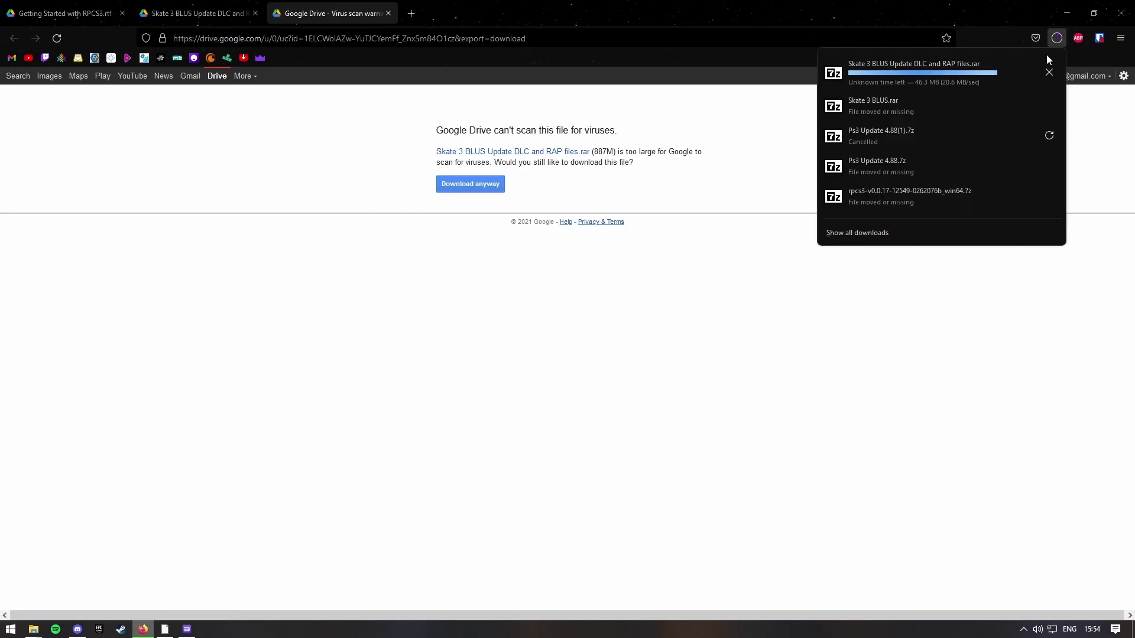
left_click(739, 137)
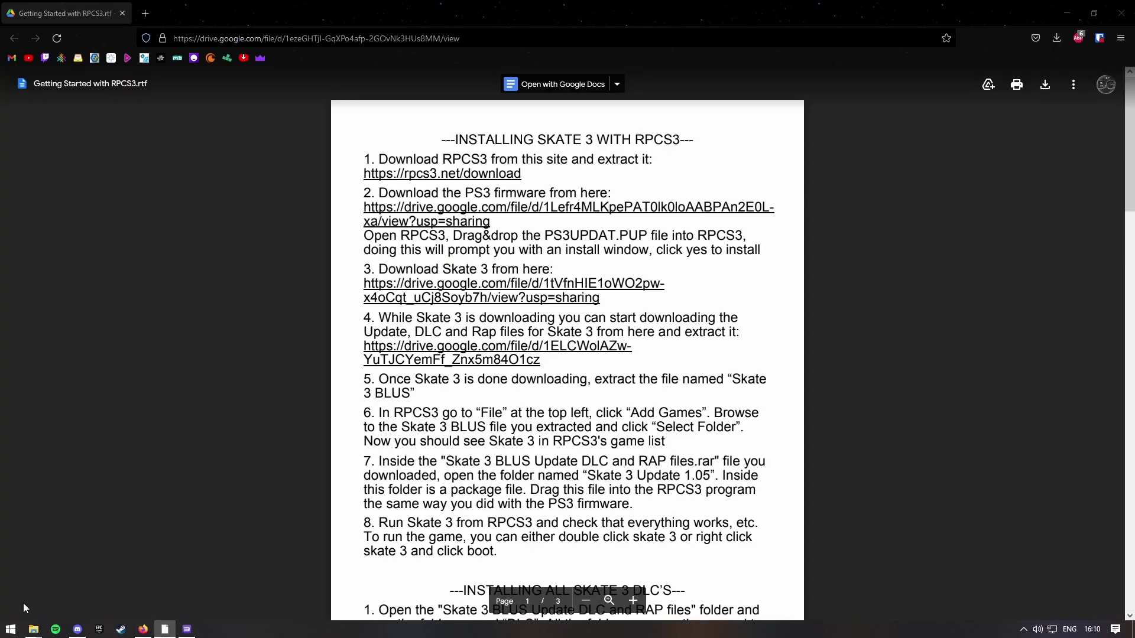
Move the downloaded Skate 3 BLUS Update DLC and RAP files.rar from Downloads into the desktop RPCS3 folder and open that folder.
left_click(1056, 39)
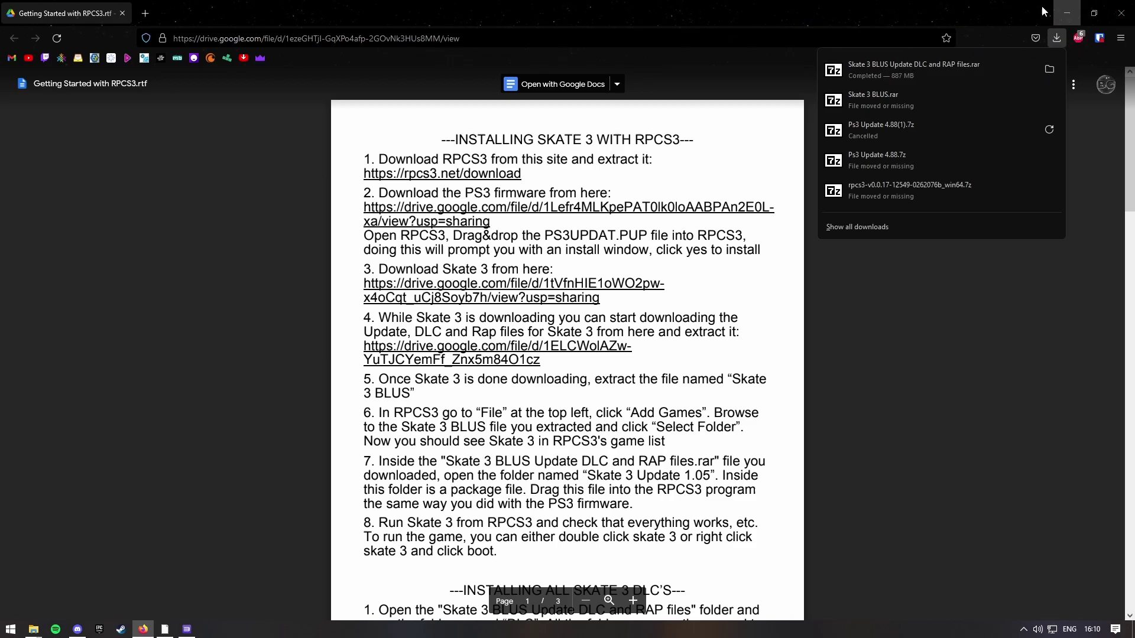
left_click(1067, 12)
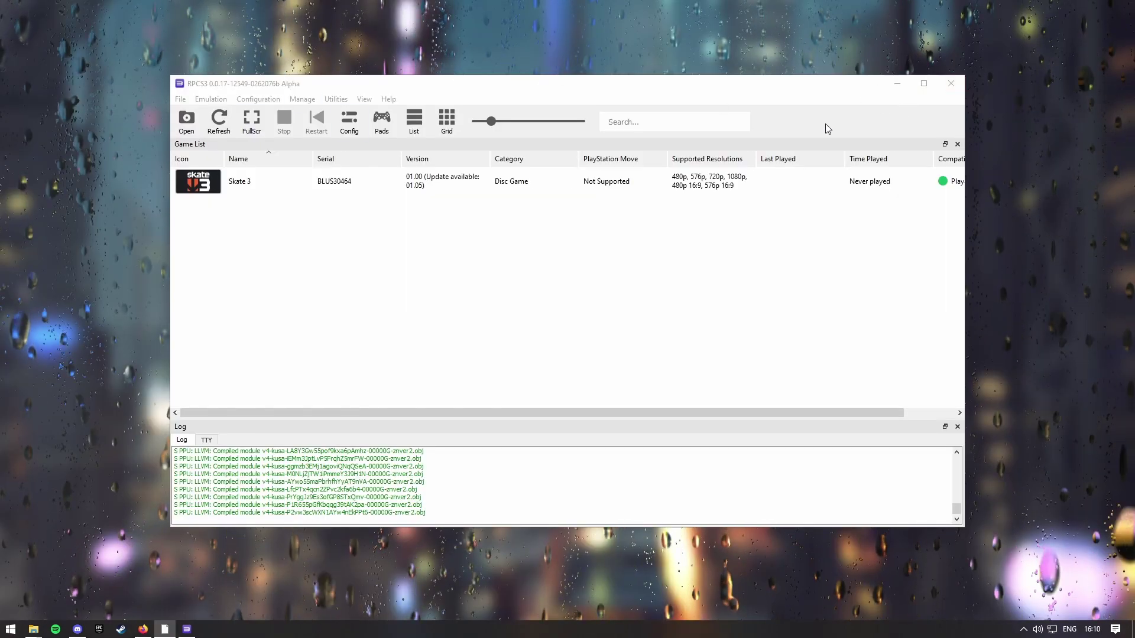
left_click(909, 89)
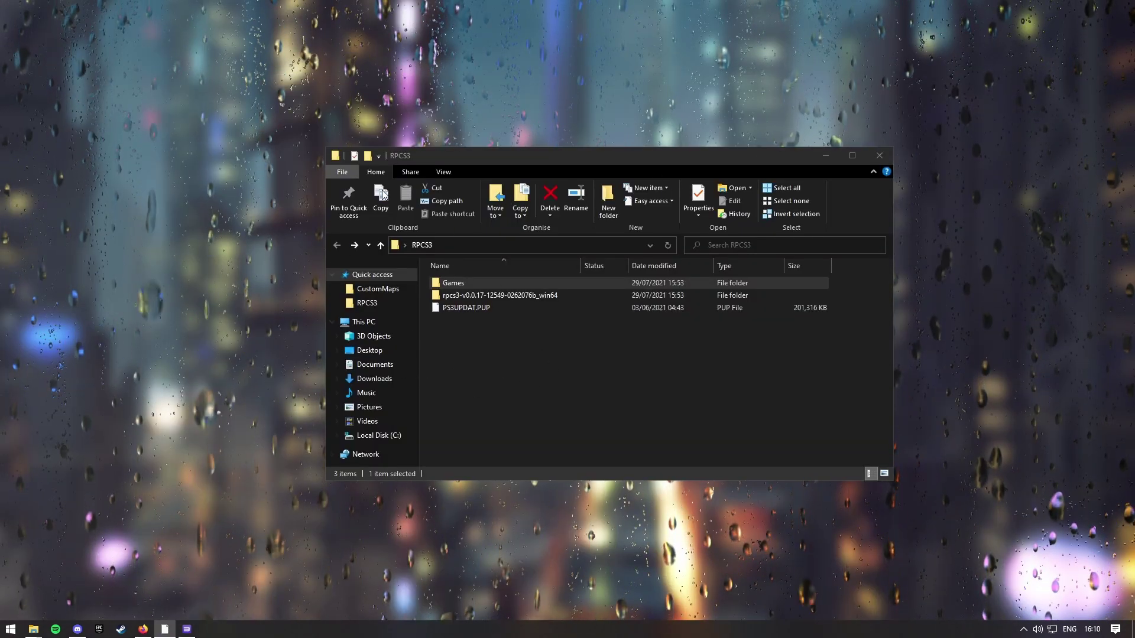
left_click(825, 155)
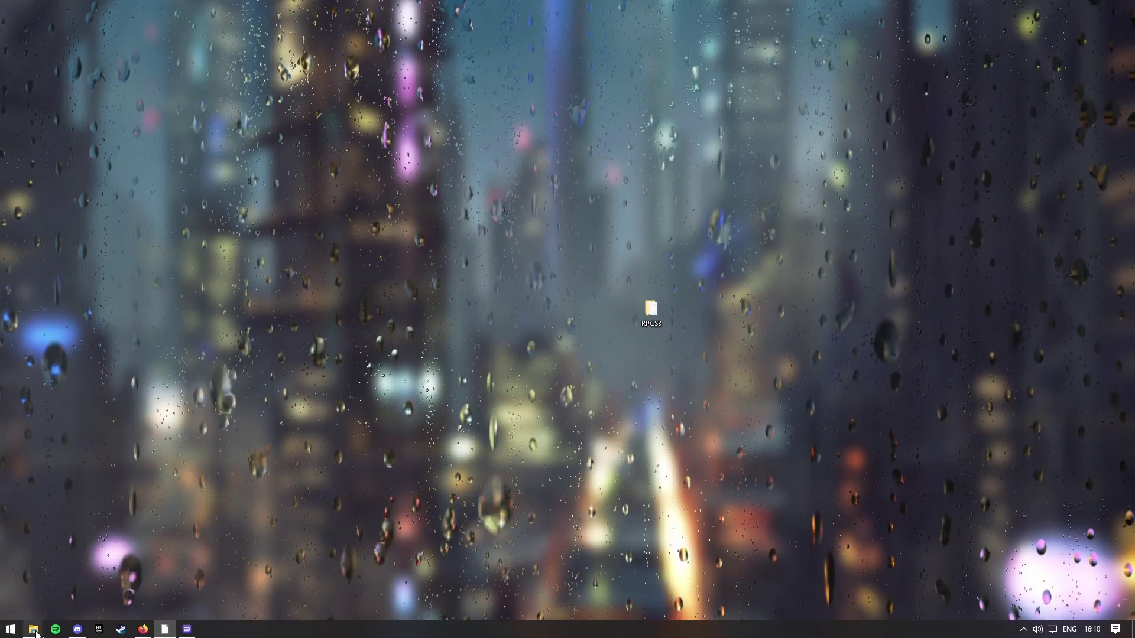
mouse_move(35, 630)
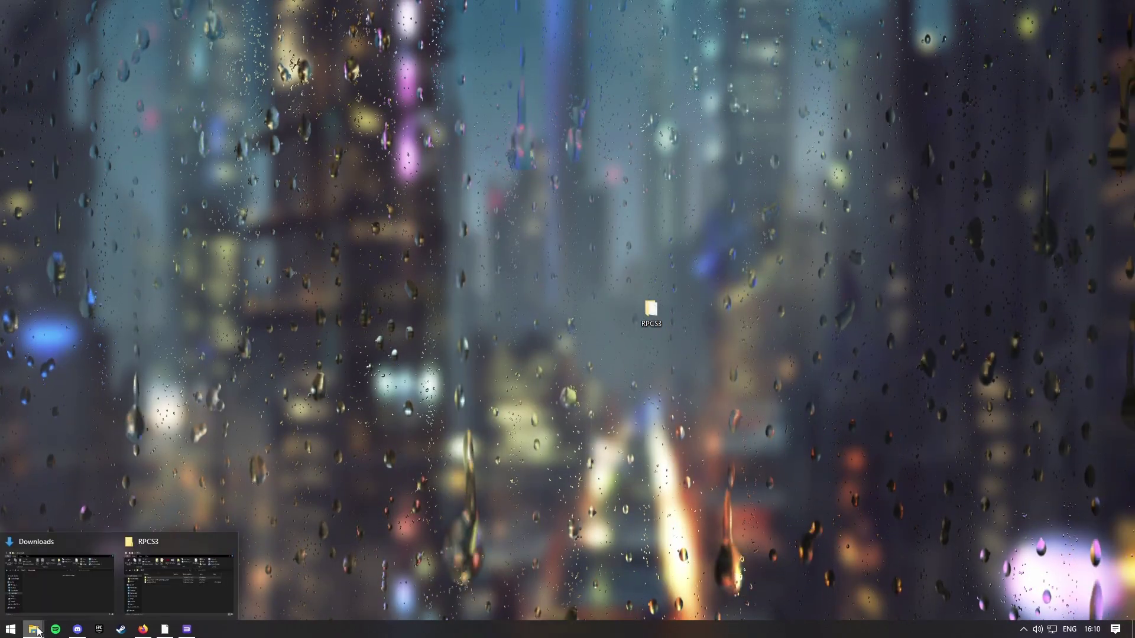
left_click(66, 568)
left_click_drag(389, 426, 640, 311)
left_click(716, 290)
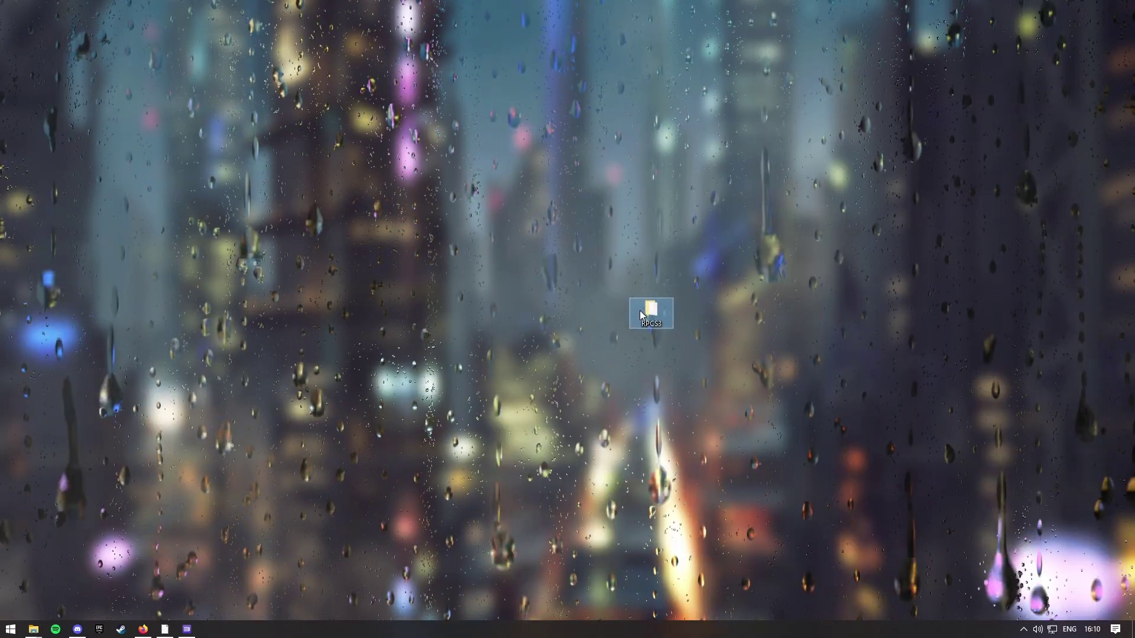
double_click(639, 310)
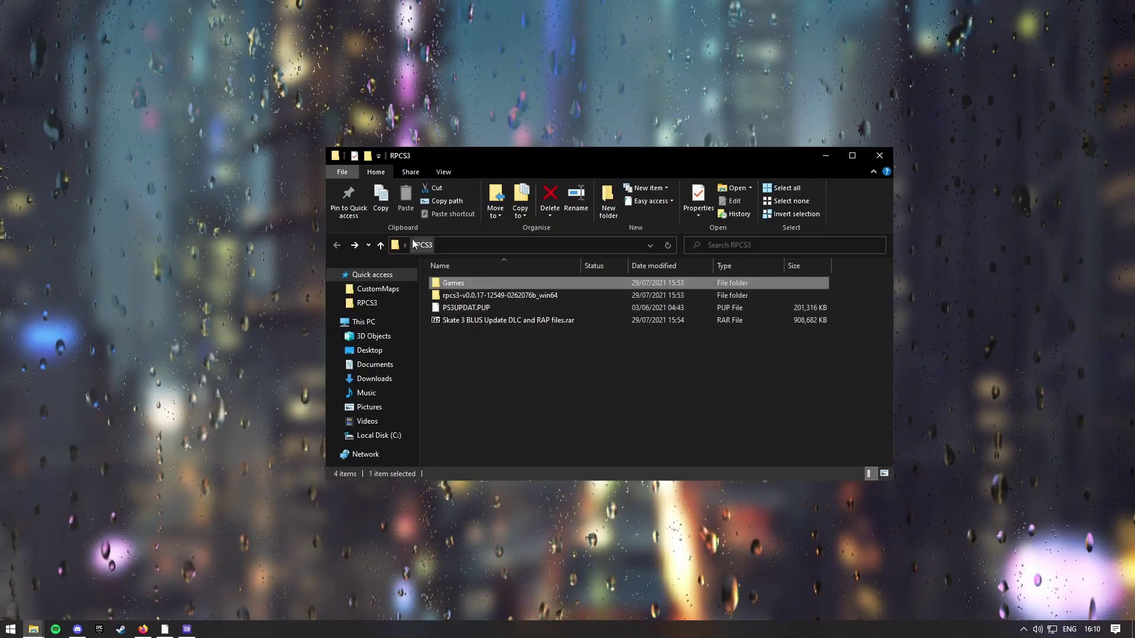
Extract Skate 3 BLUS Update DLC and RAP files.rar with 7-Zip into a subfolder of the same name.
left_click(508, 321)
right_click(508, 321)
mouse_move(571, 342)
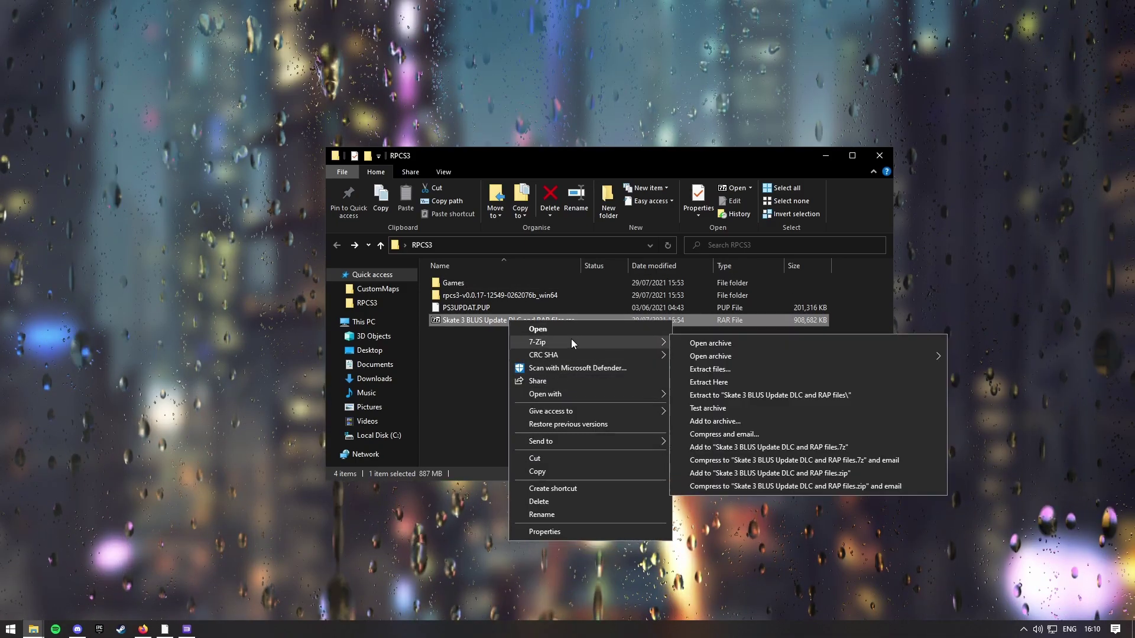
left_click(750, 368)
left_click(546, 389)
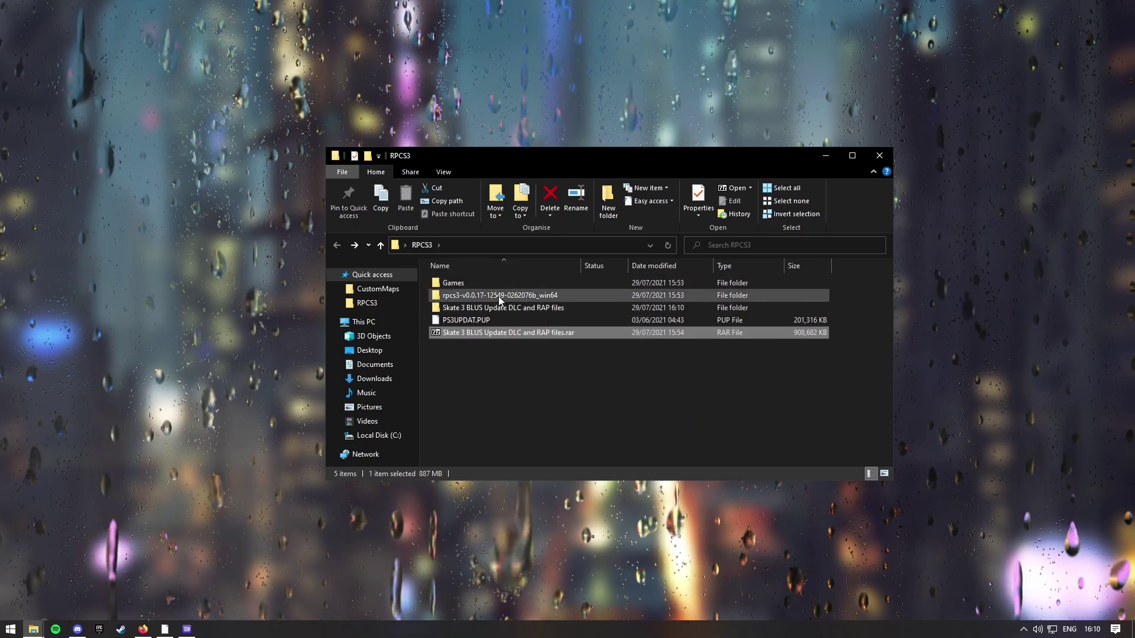
Look through the extracted Skate 3 BLUS Update DLC and RAP files folder and open its Skate 3 Update 1.05 folder.
left_click(509, 307)
double_click(509, 307)
double_click(515, 311)
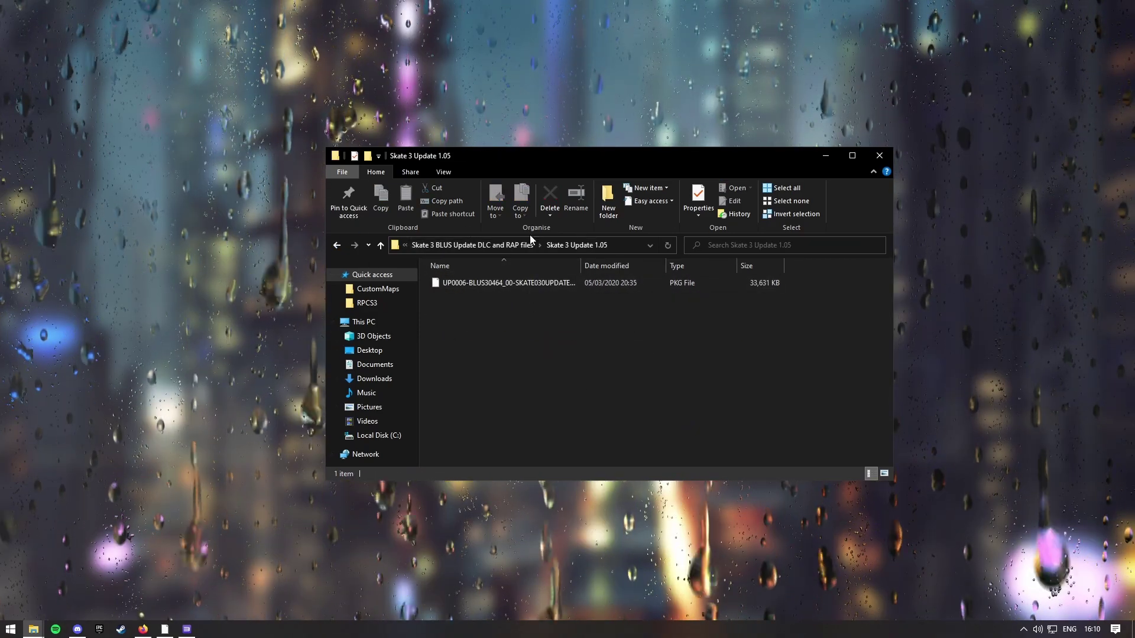
left_click(509, 244)
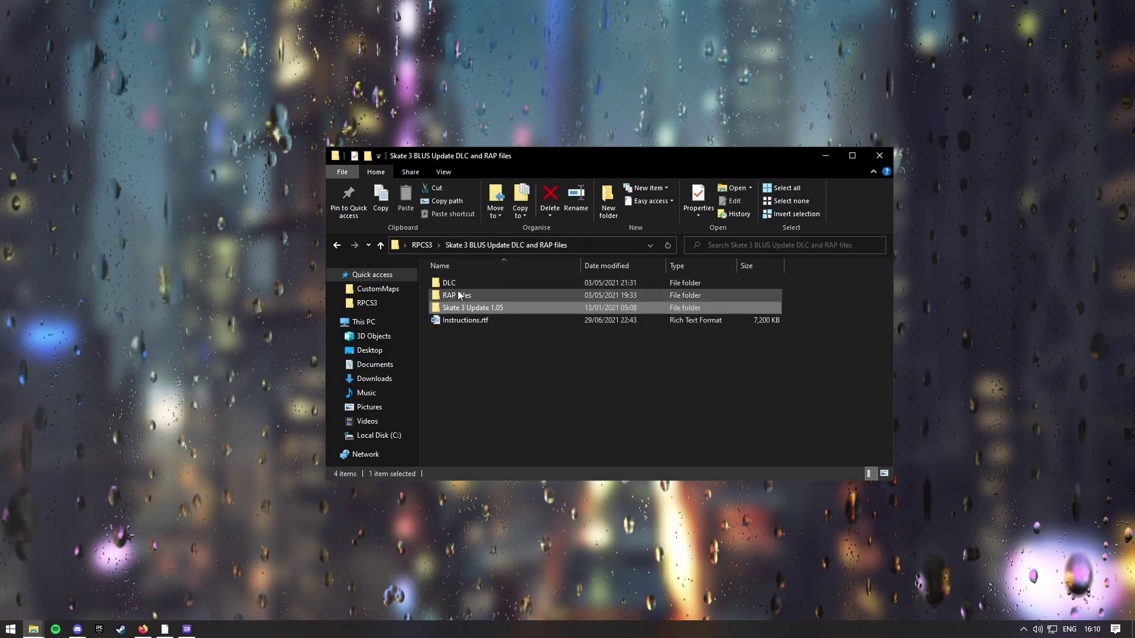
left_click(484, 244)
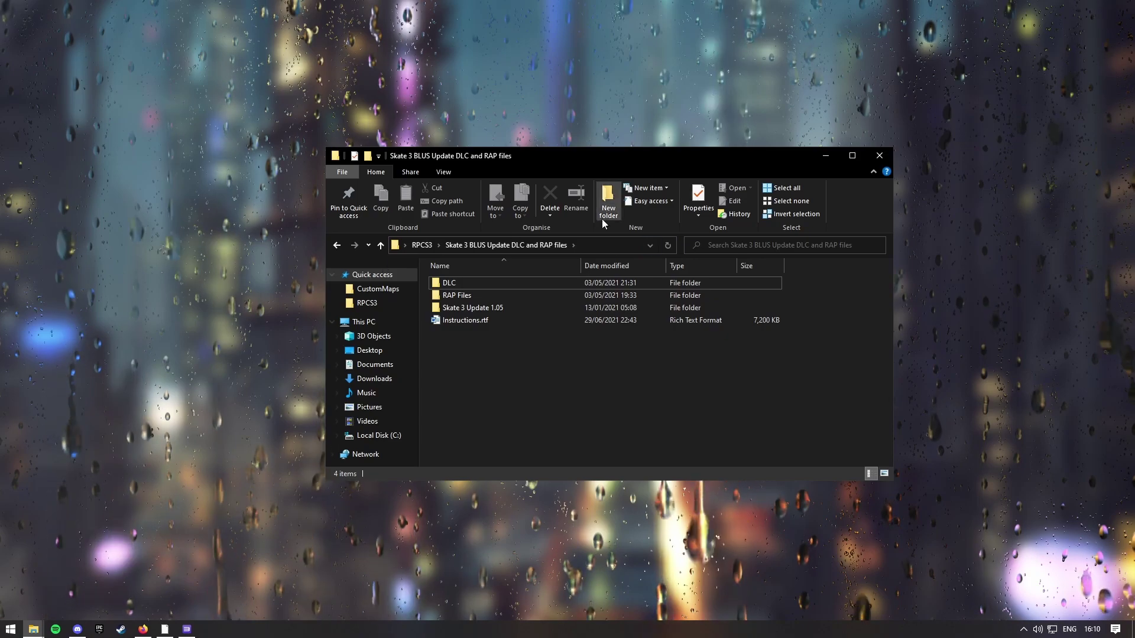
double_click(484, 309)
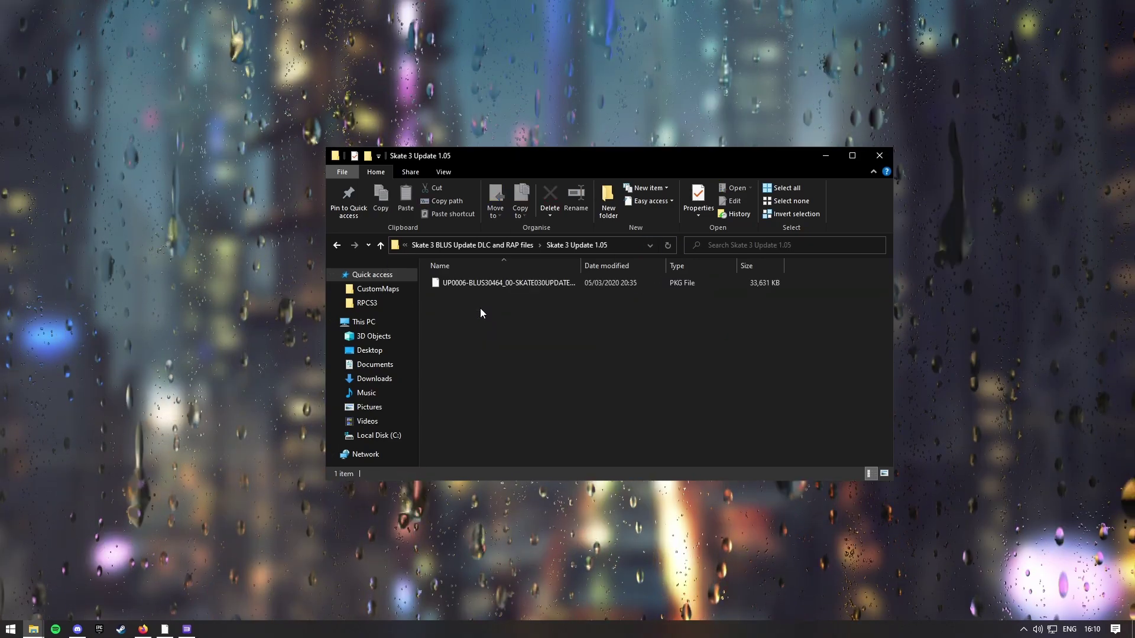
Arrange RPCS3 and the Skate 3 Update 1.05 folder window side by side, each filling half the screen.
left_click(186, 629)
left_click_drag(401, 83, 1, 159)
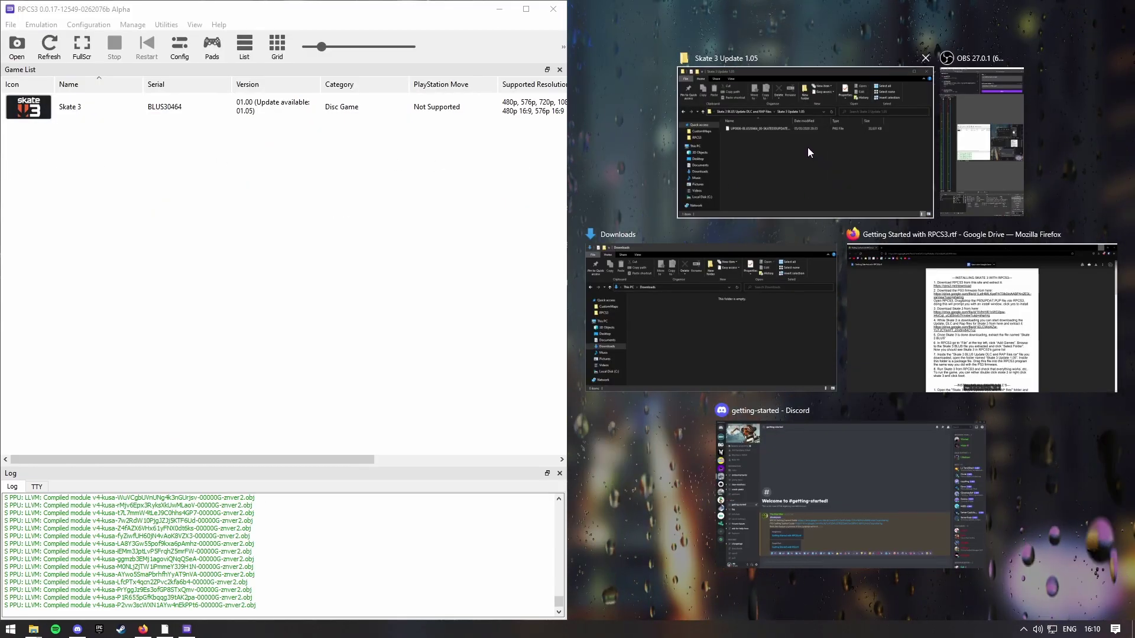
left_click(808, 147)
Install the Skate 3 Update 1.05 PKG file in RPCS3 and accept the package installation.
left_click_drag(738, 140, 890, 122)
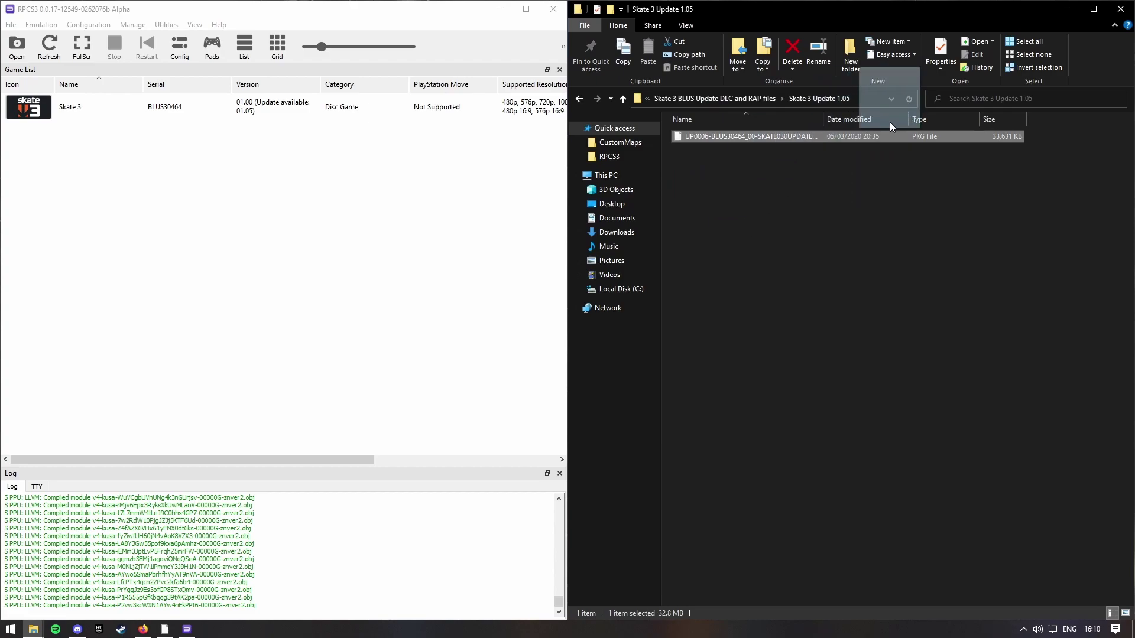
left_click_drag(828, 162, 576, 264)
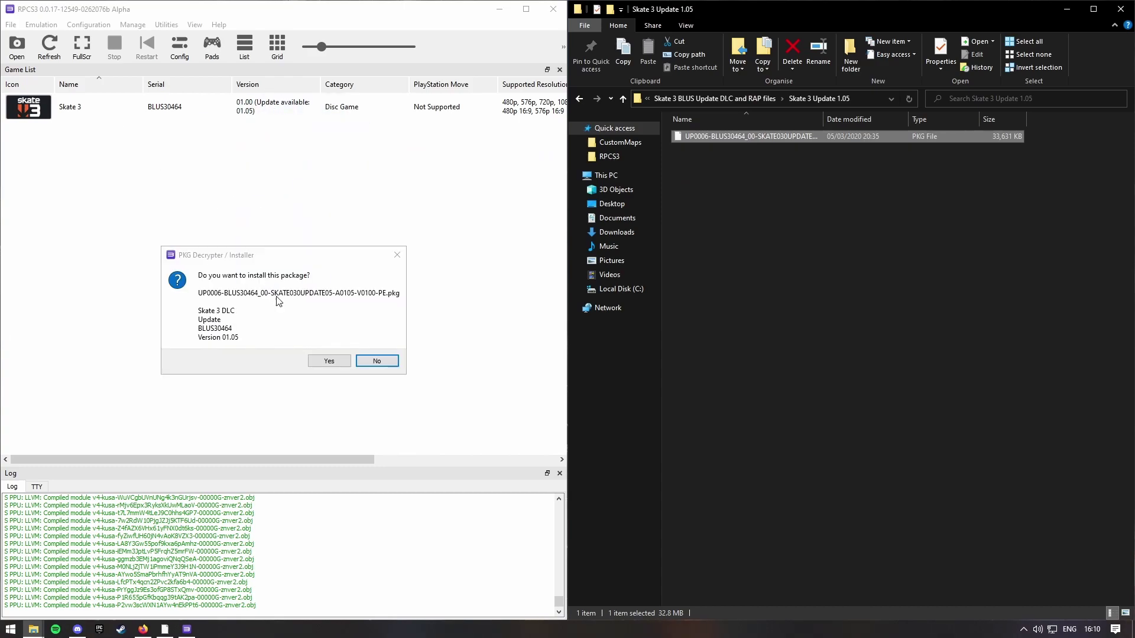
left_click(343, 363)
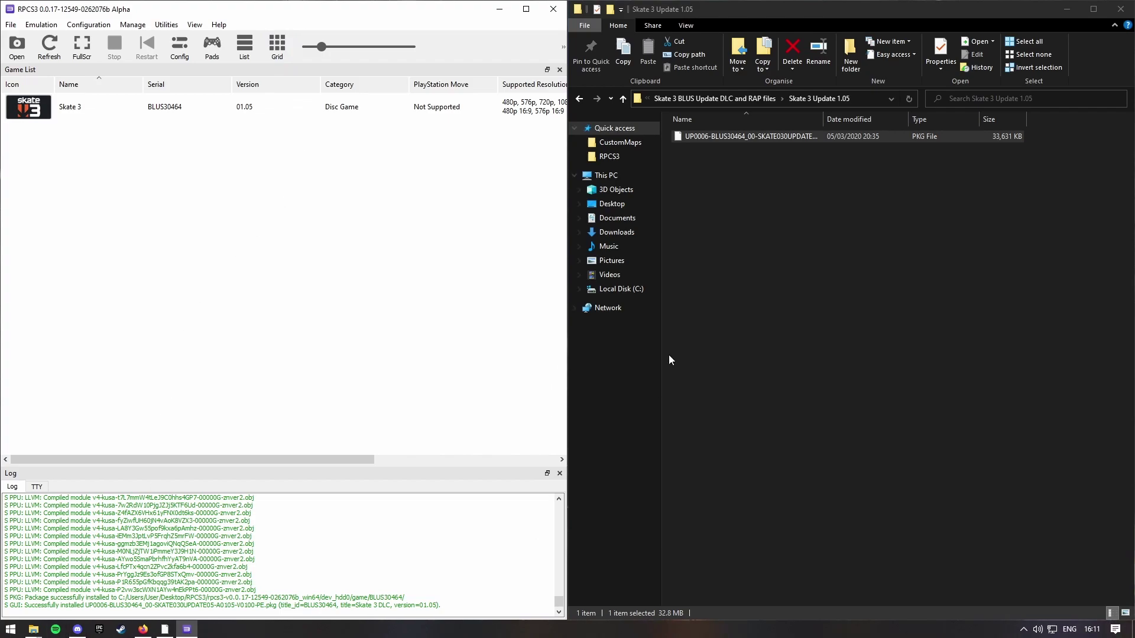
Read the guide's instructions for installing all Skate 3 DLCs, then open the extracted DLC folder in File Explorer.
left_click(142, 629)
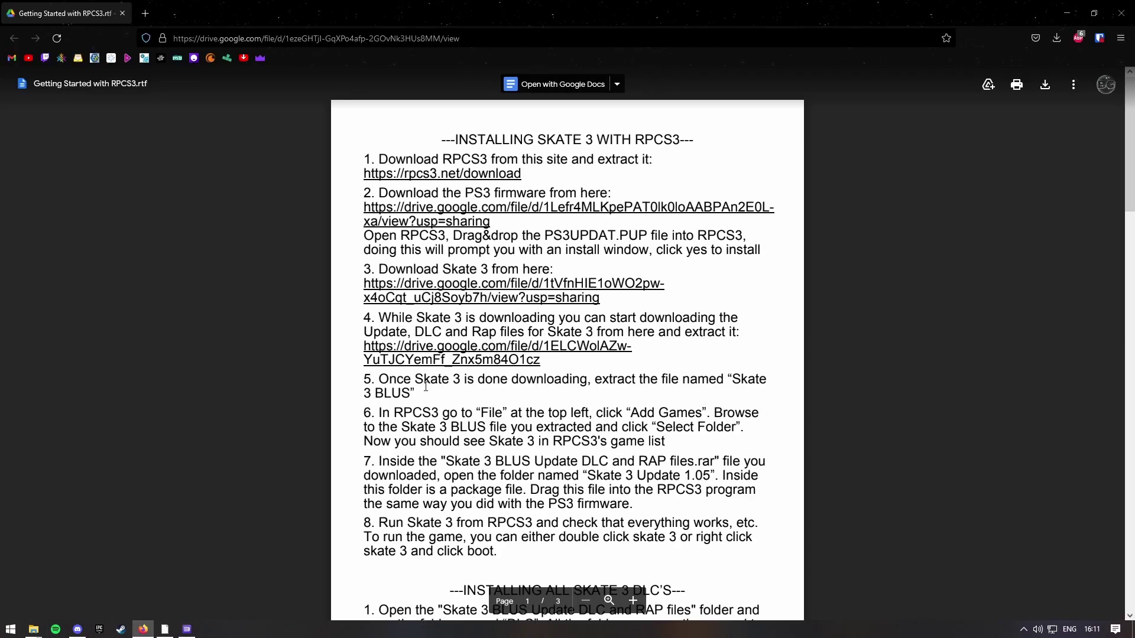
scroll(408, 398, "down", 2)
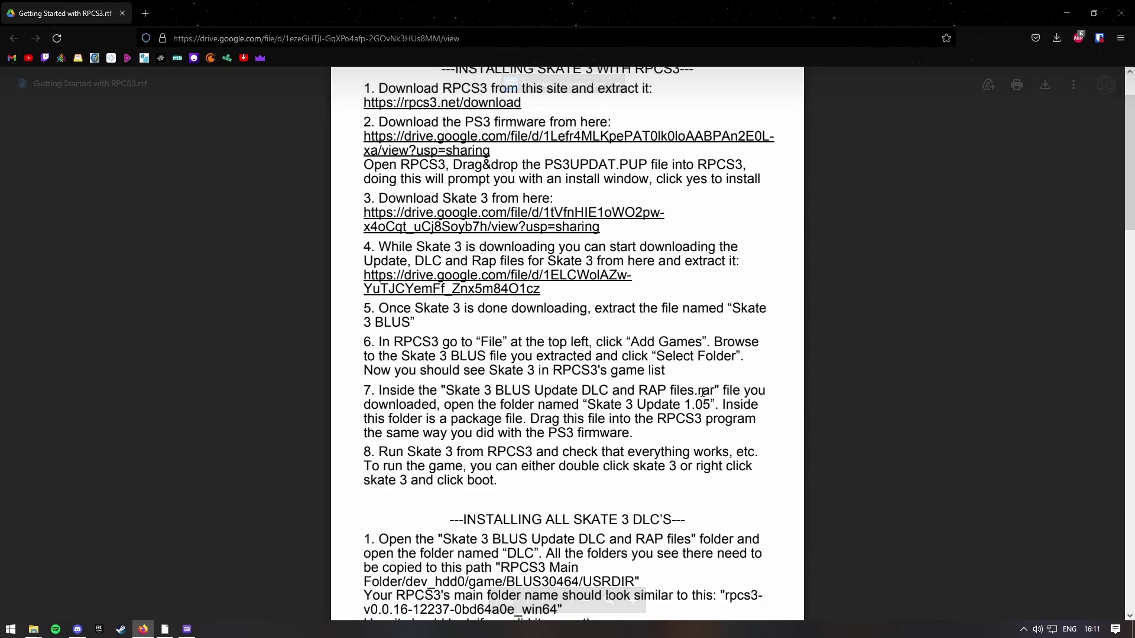
scroll(608, 527, "down", 2)
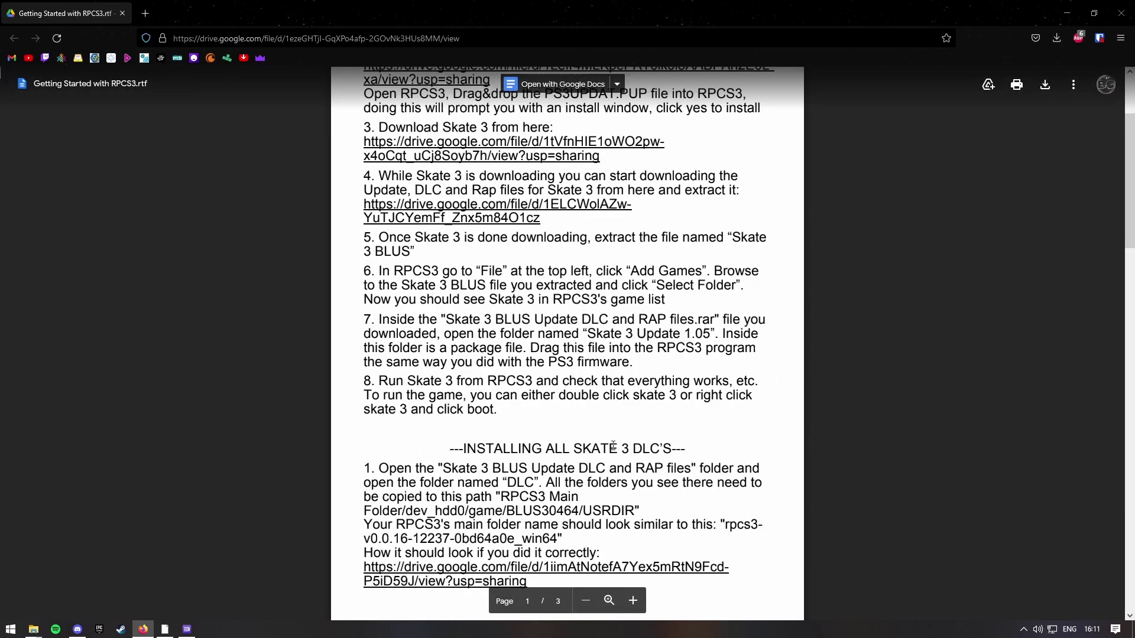
scroll(529, 466, "down", 4)
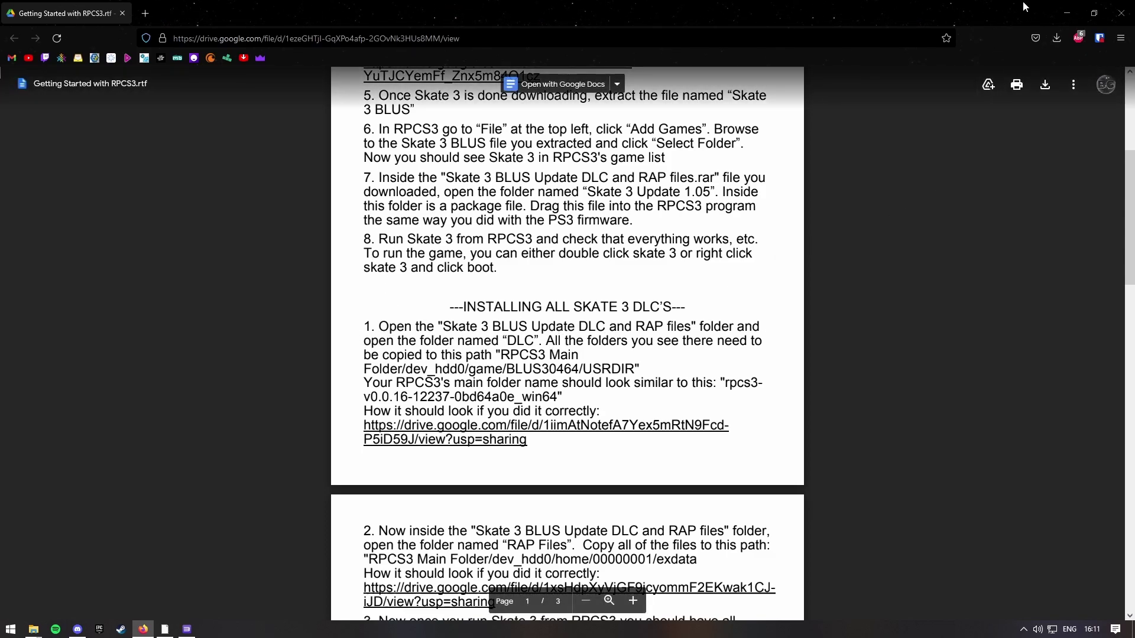
left_click(1057, 16)
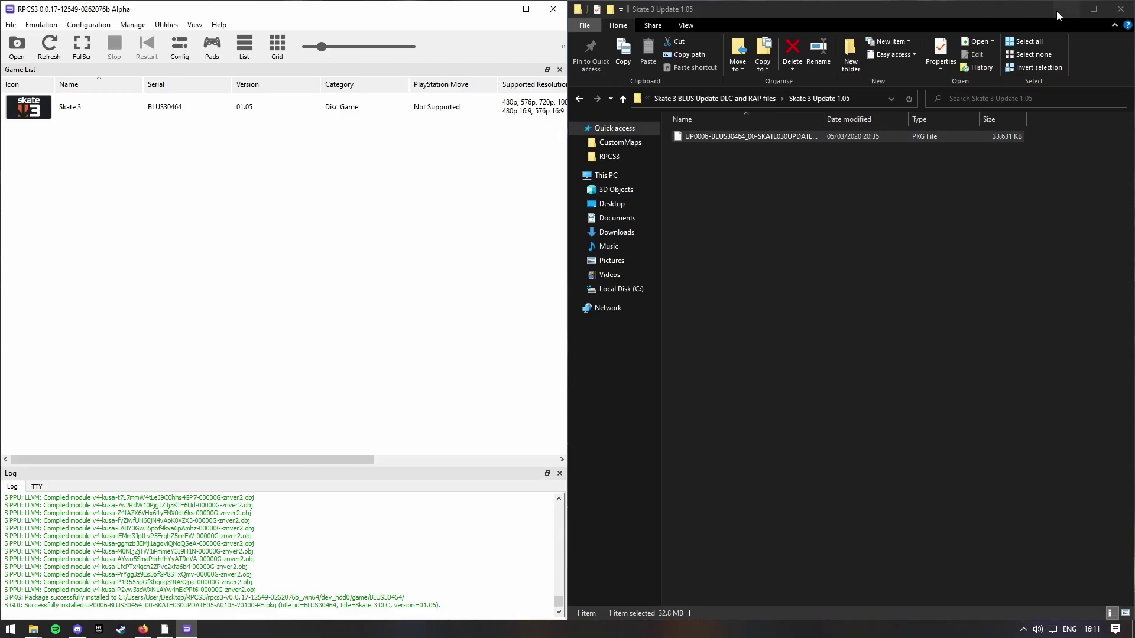
left_click(770, 101)
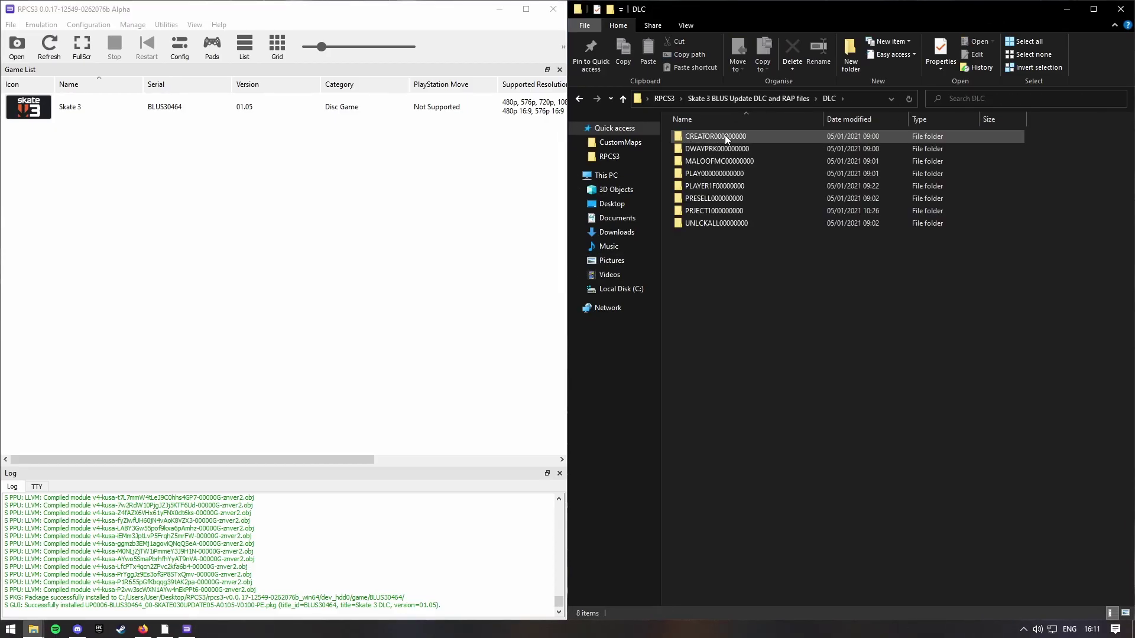
left_click(144, 629)
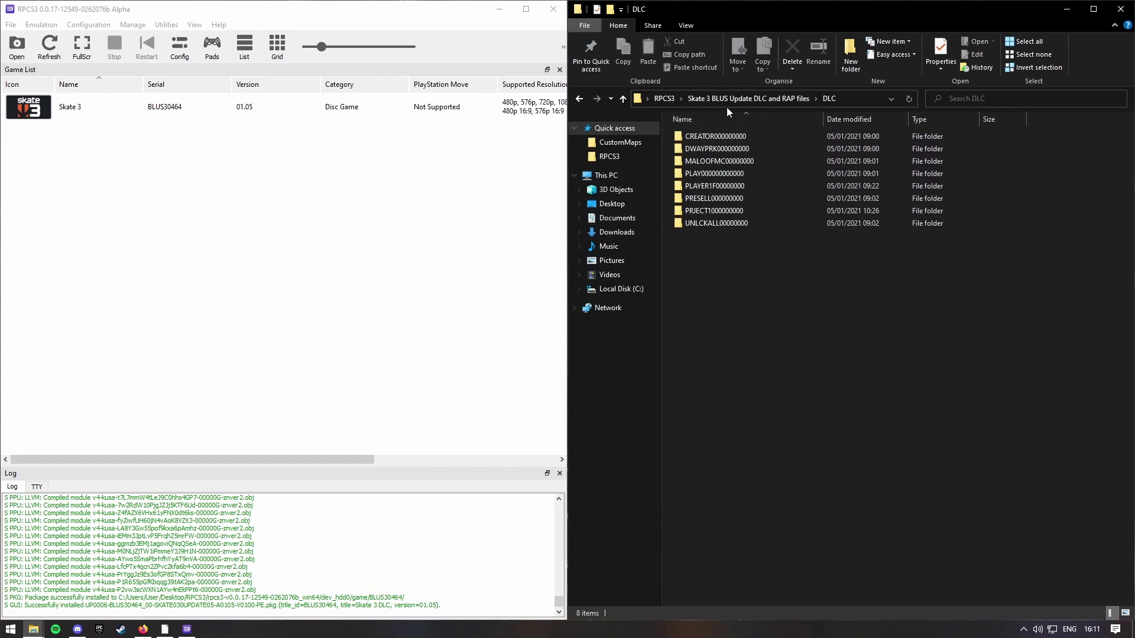
right_click(33, 630)
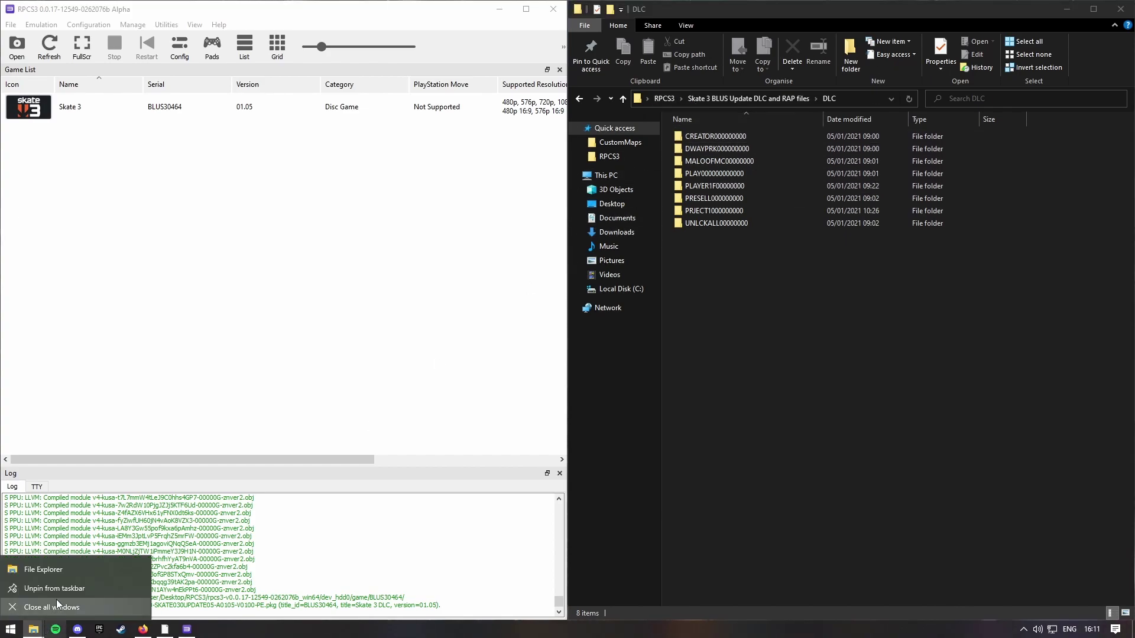
left_click(43, 570)
left_click(630, 313)
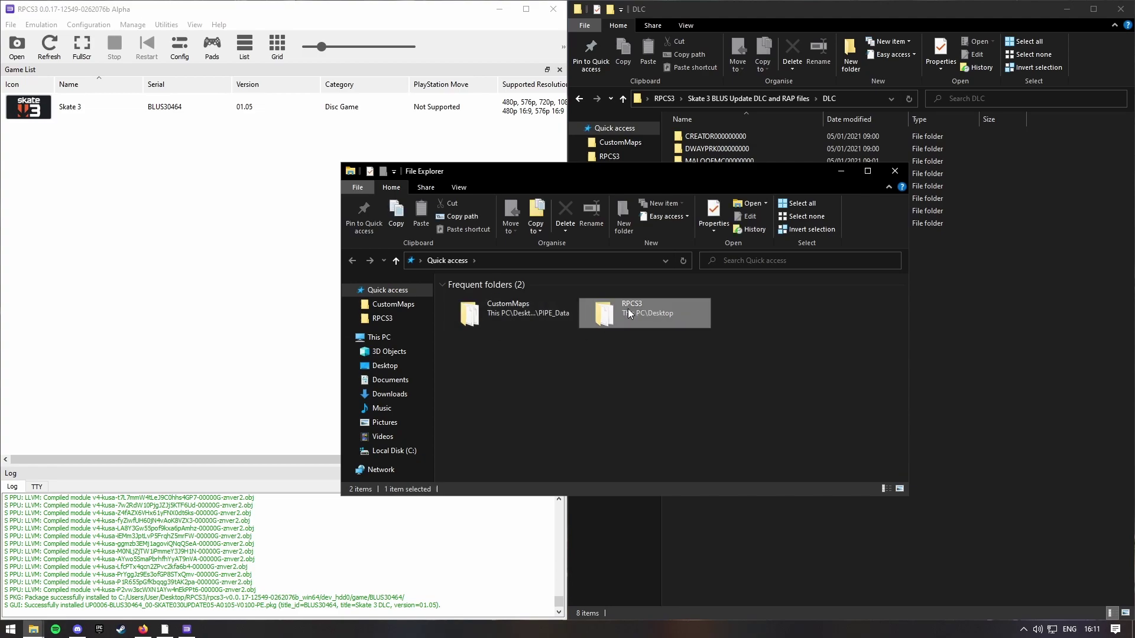
double_click(631, 313)
left_click_drag(431, 183, 0, 213)
double_click(150, 150)
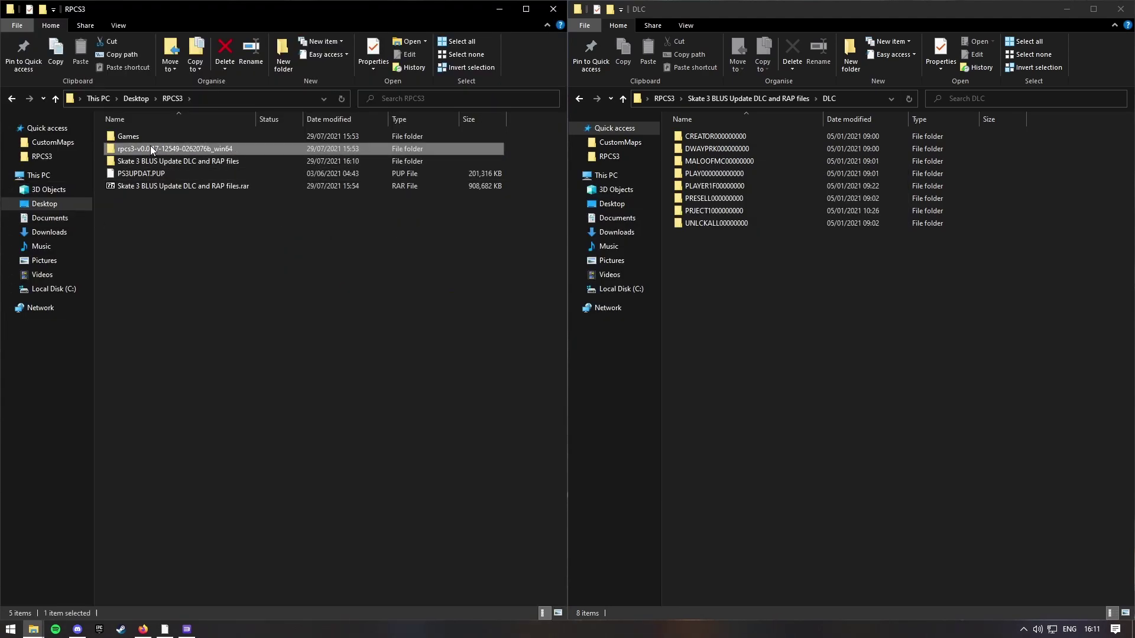
Check the DLC destination path in the guide, then open dev_hdd0 in the RPCS3 main folder, keeping the guide and DLC window in view.
left_click(152, 630)
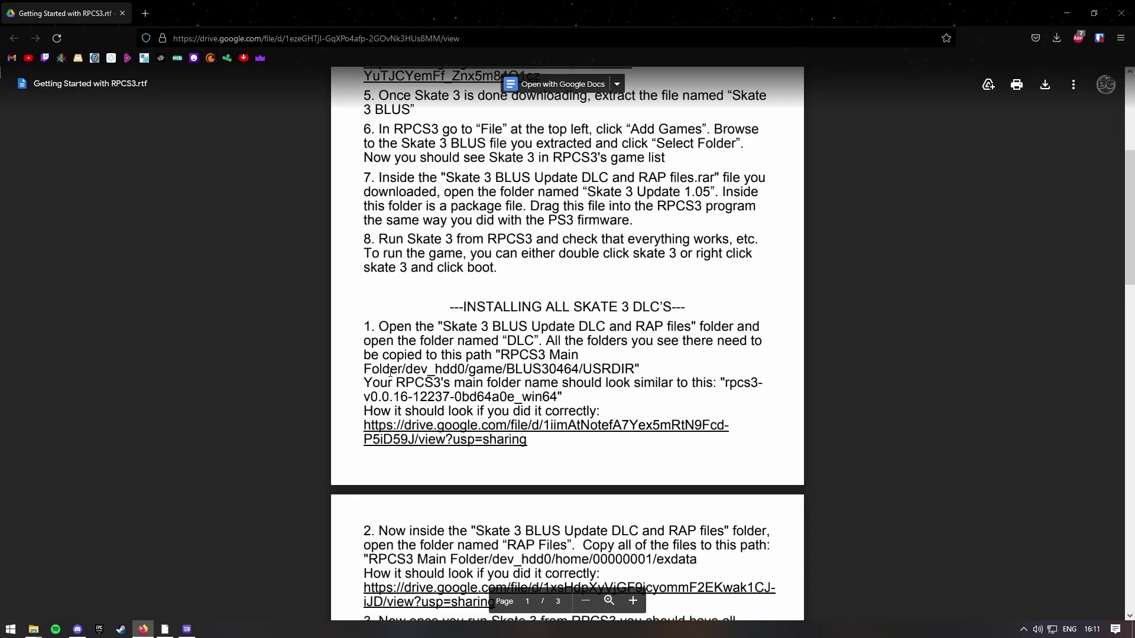
mouse_move(34, 628)
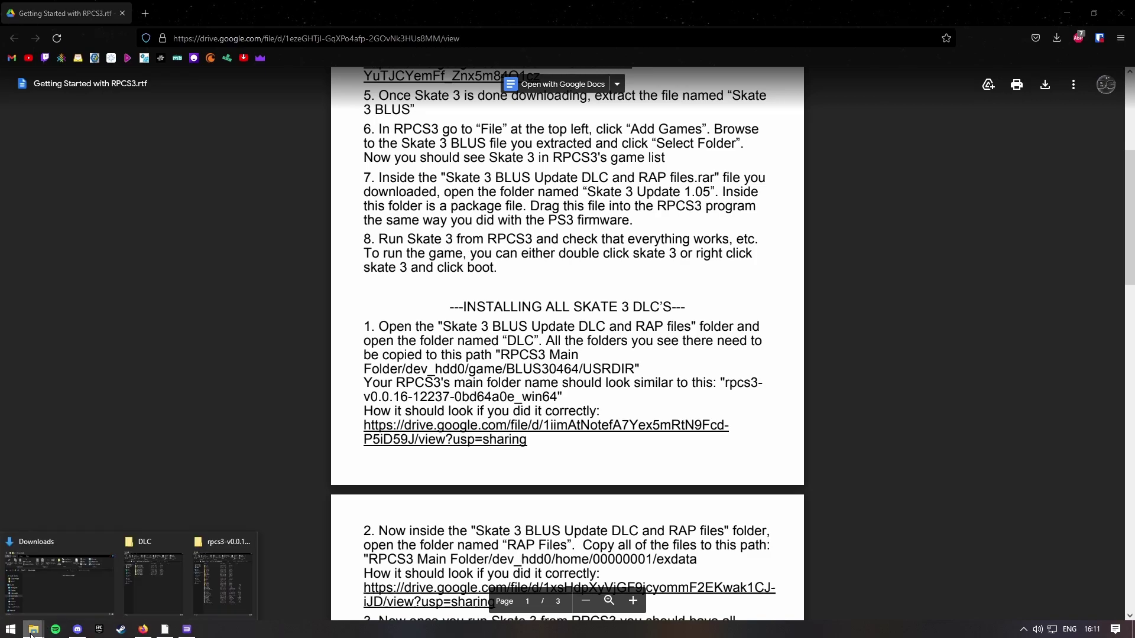
left_click(134, 602)
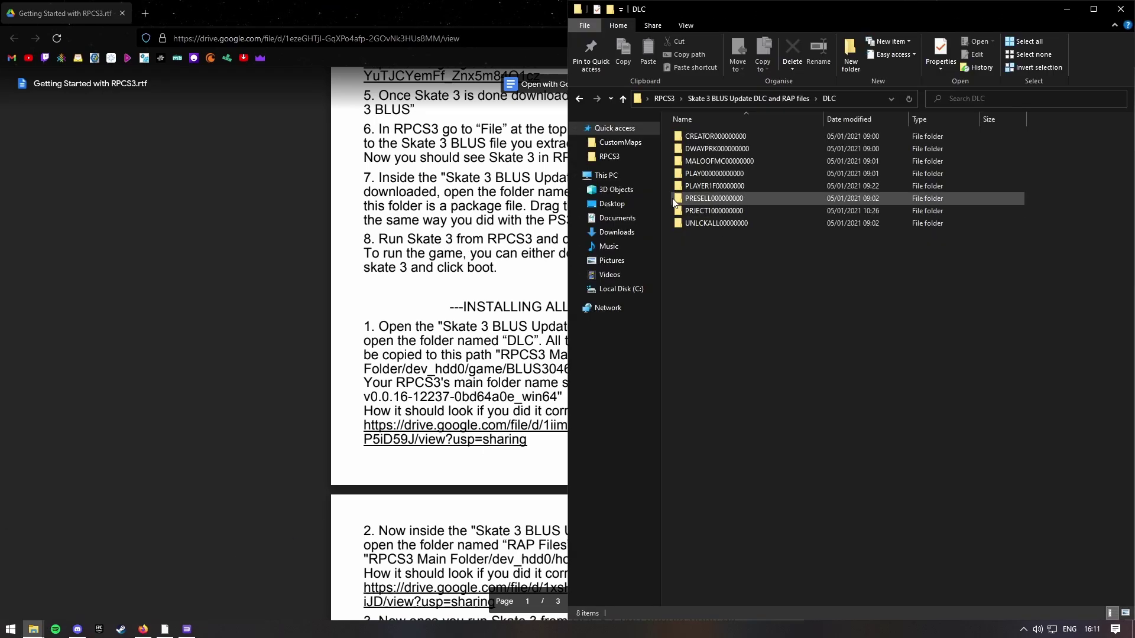
mouse_move(35, 631)
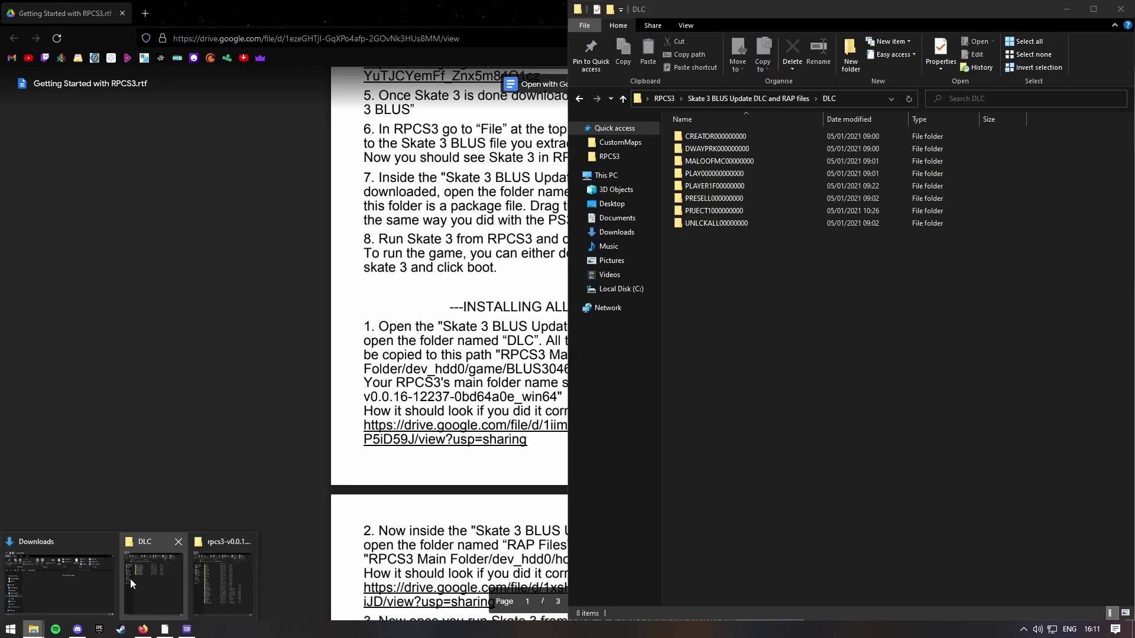
left_click(225, 572)
double_click(176, 200)
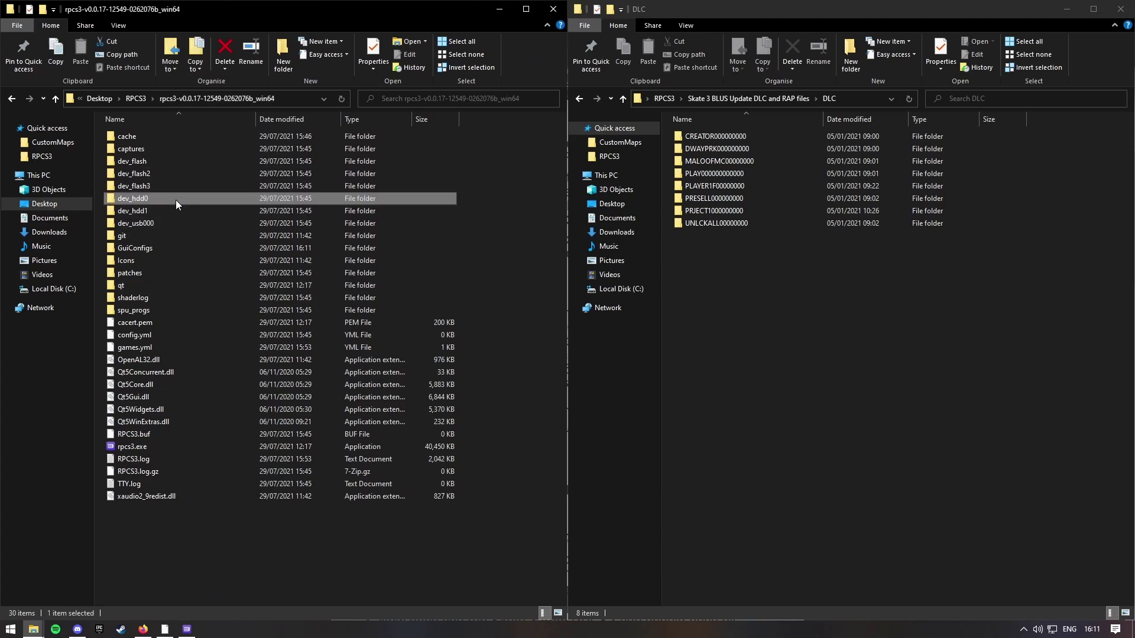
left_click_drag(222, 229, 315, 564)
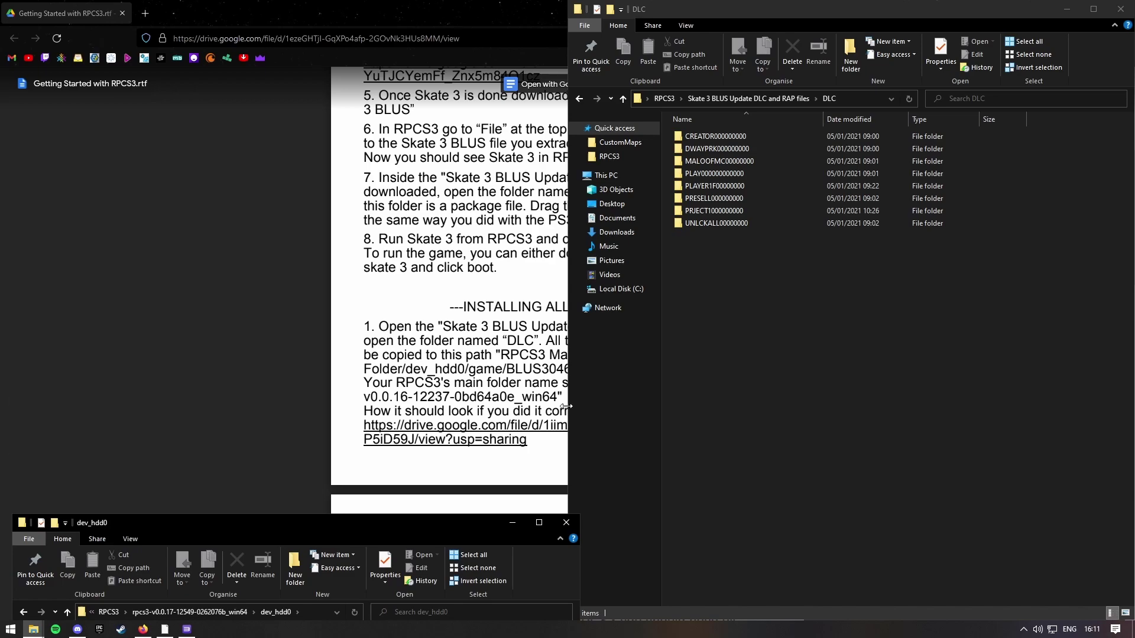
left_click_drag(253, 520, 366, 318)
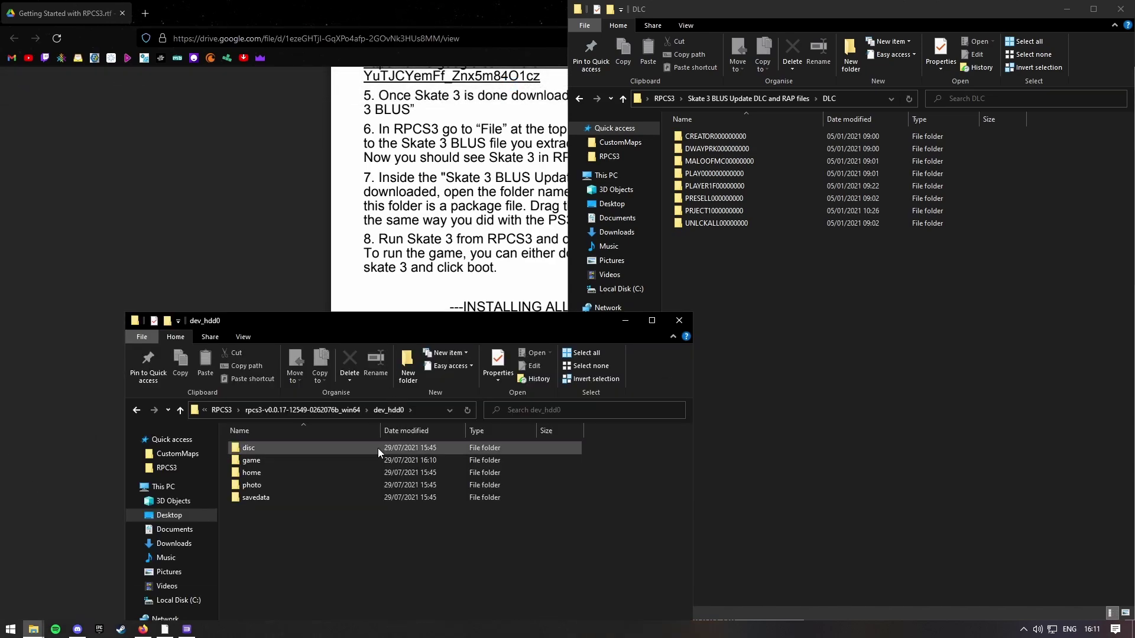
Navigate from dev_hdd0 to game/BLUS30464/USRDIR, narrowing the DLC window to make room.
double_click(278, 460)
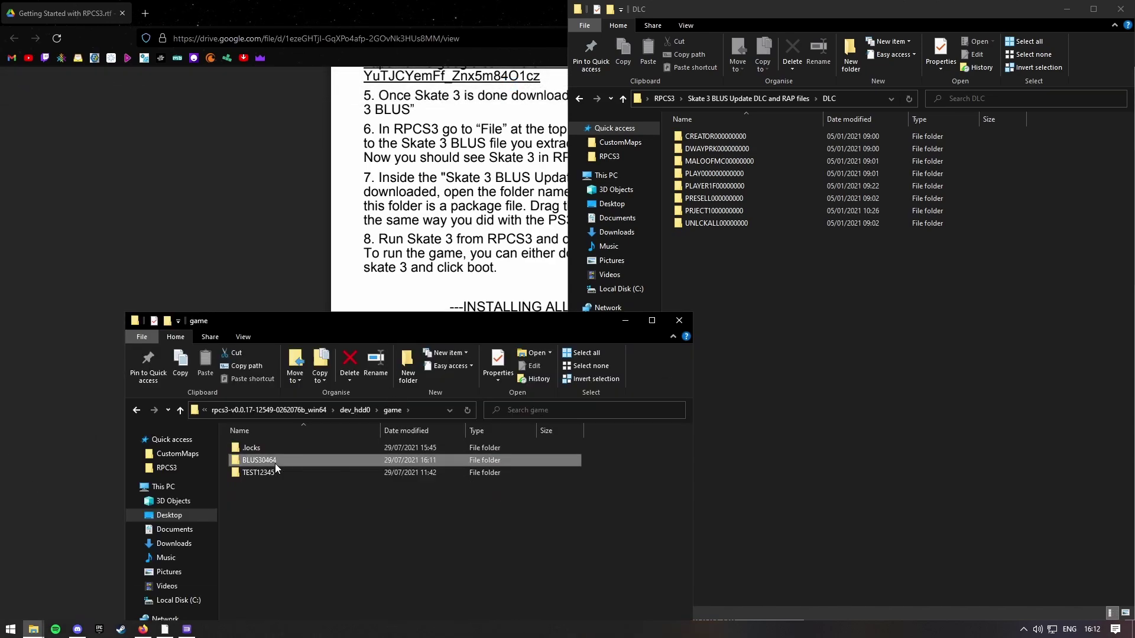
double_click(275, 464)
left_click_drag(332, 322, 281, 384)
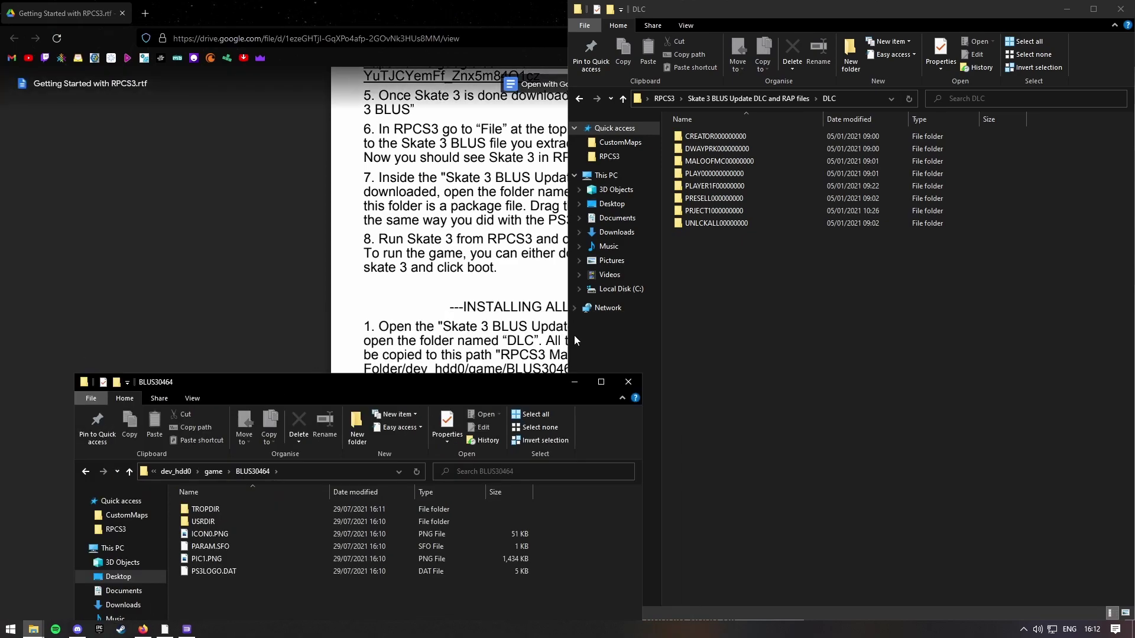
left_click_drag(569, 339, 741, 367)
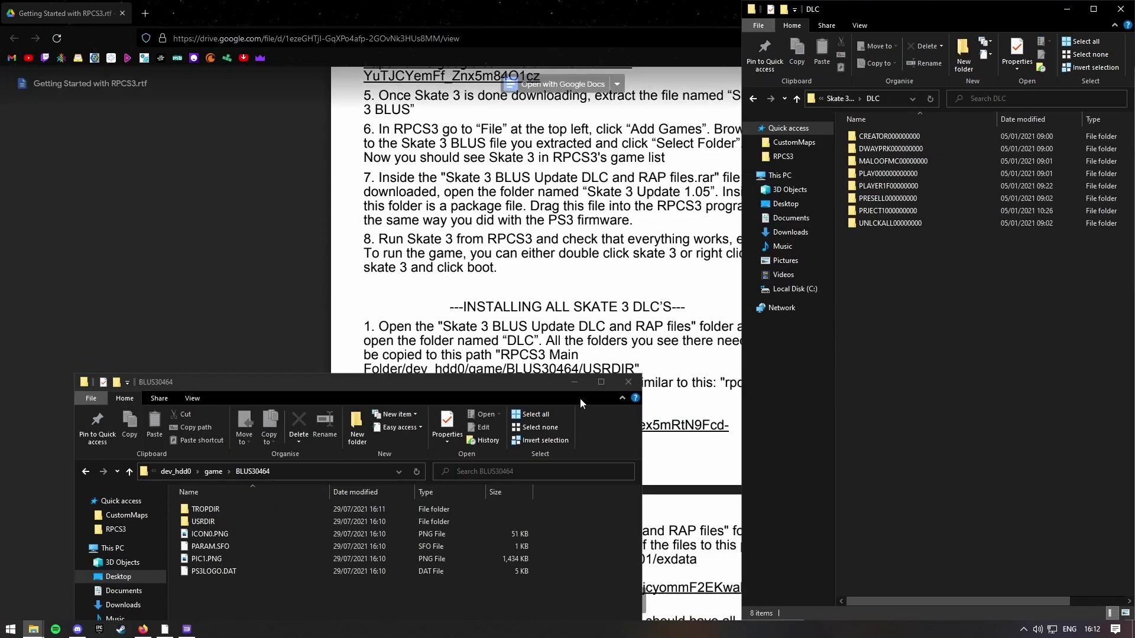
left_click(548, 392)
left_click_drag(547, 391, 619, 307)
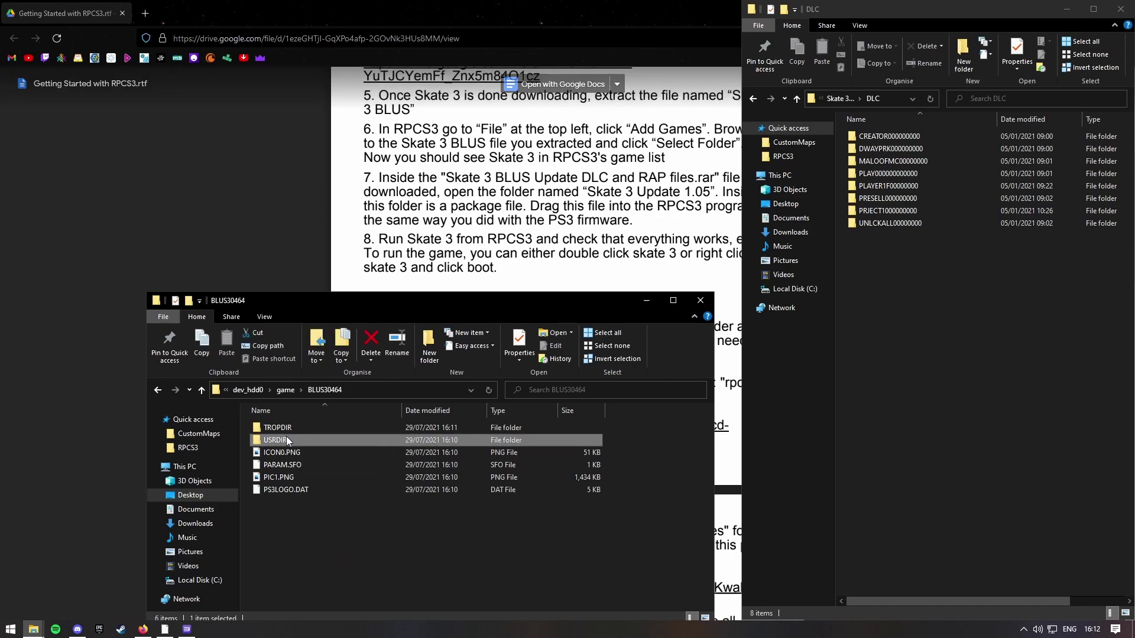
double_click(286, 434)
Move all the DLC folders from the DLC window into USRDIR, then minimize the USRDIR window.
left_click_drag(355, 300, 329, 376)
left_click_drag(905, 257, 291, 592)
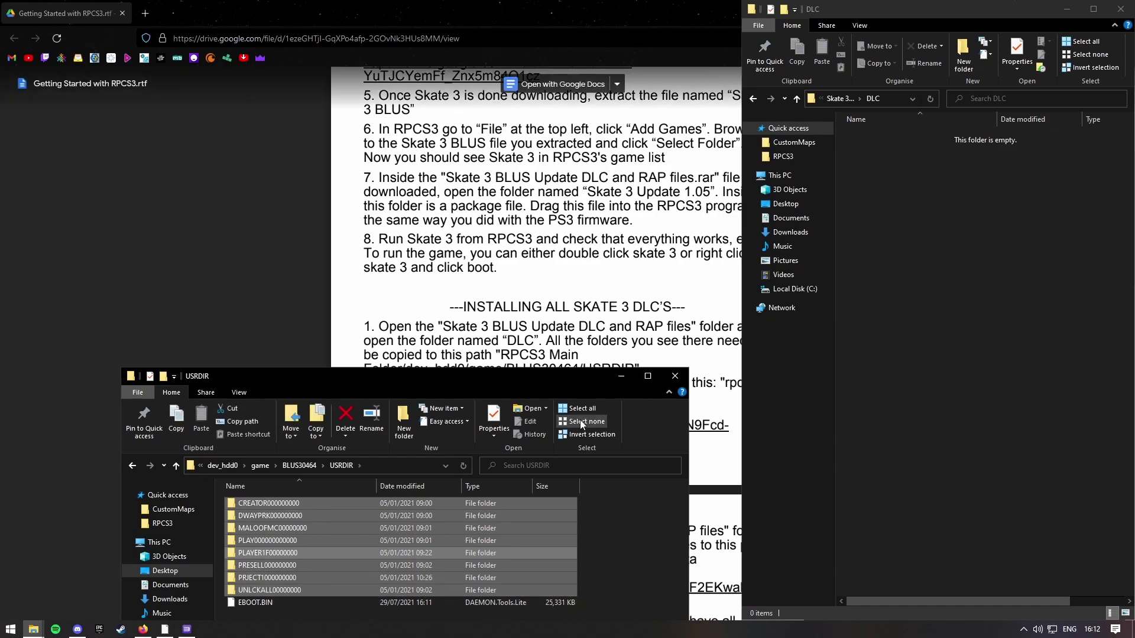
left_click(621, 376)
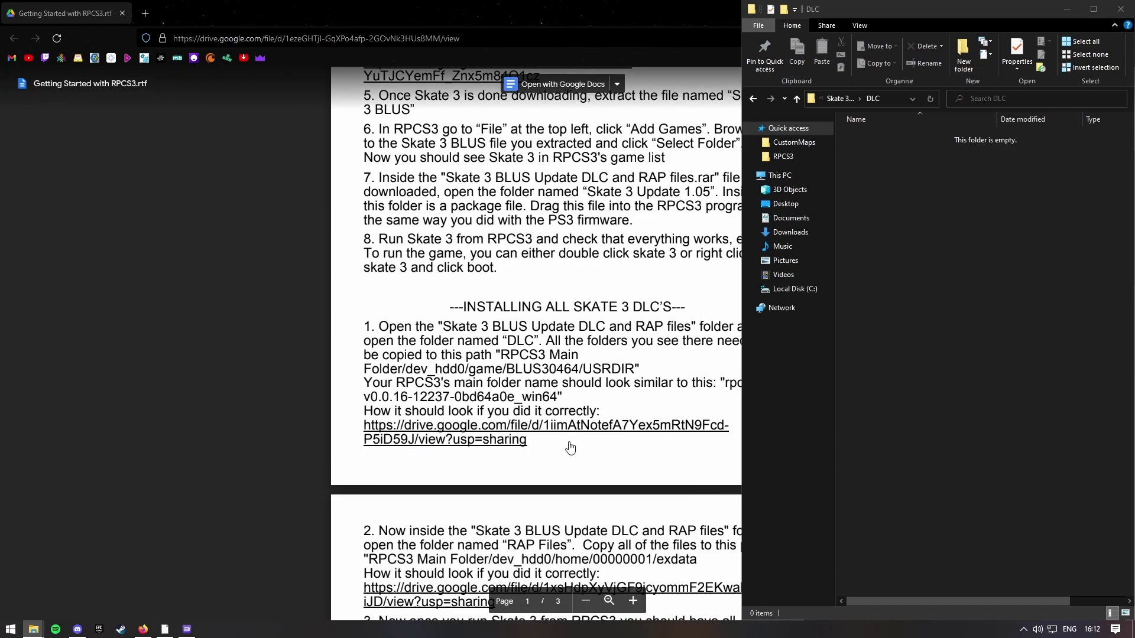
Open the RAP Files folder, select all its files, and narrow its window to read the guide's RAP file instructions.
scroll(549, 468, "down", 3)
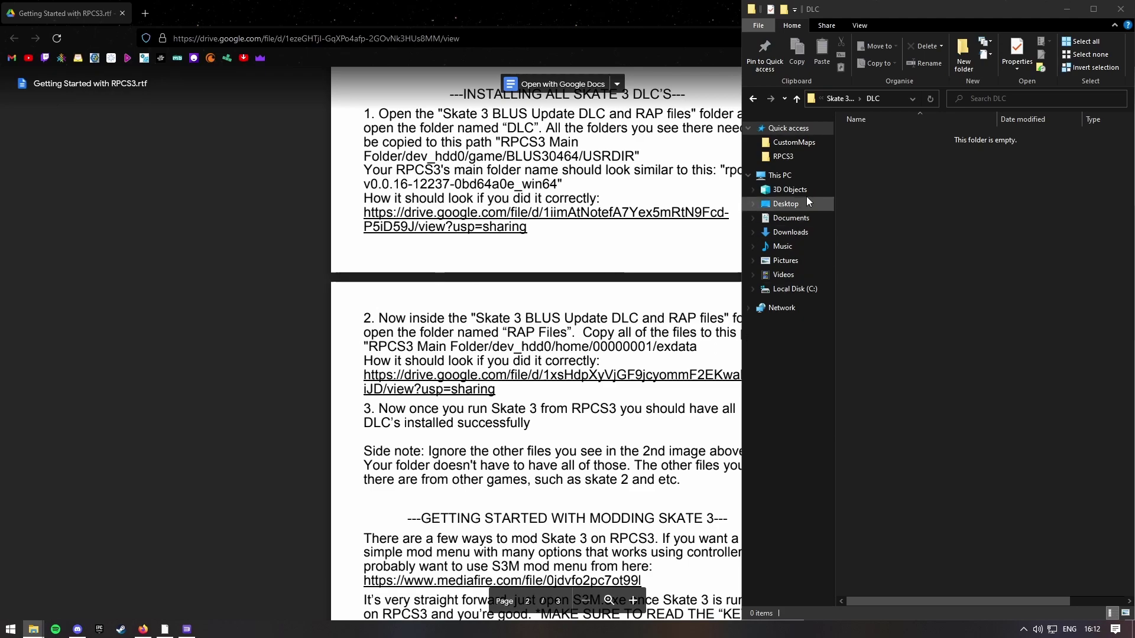
left_click(838, 101)
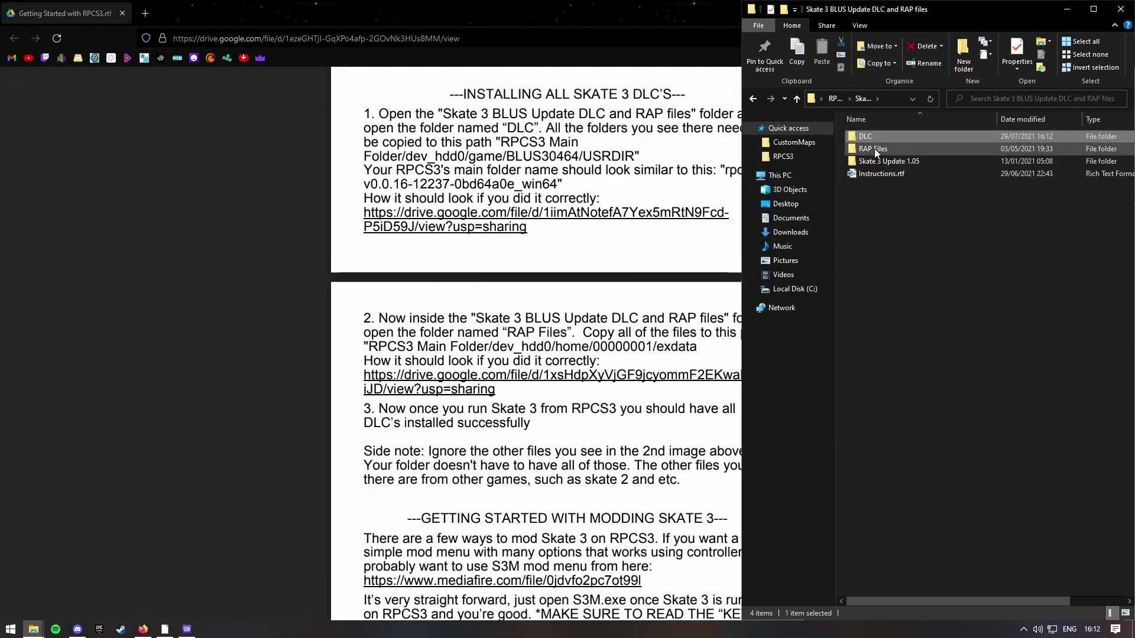
double_click(875, 149)
left_click_drag(890, 269, 946, 133)
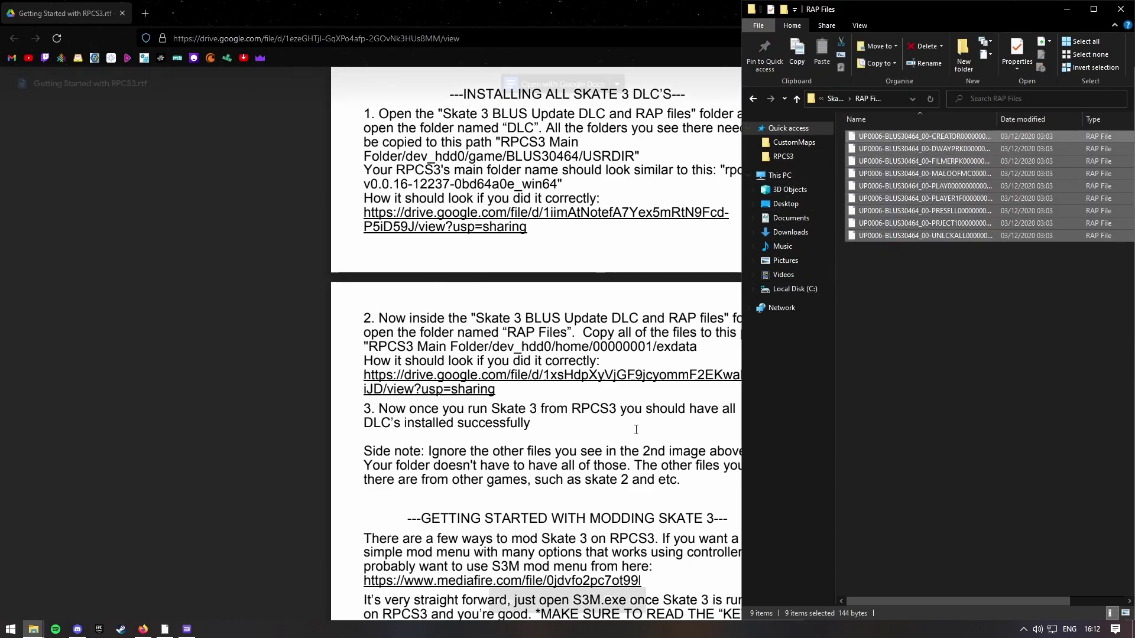
scroll(601, 455, "down", 1)
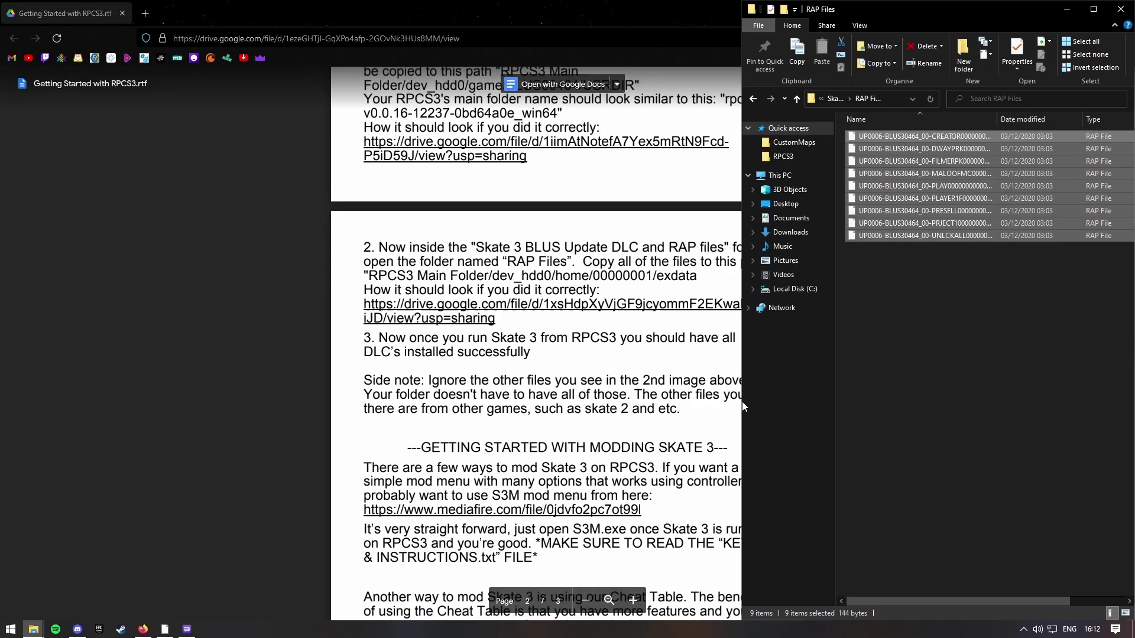
left_click_drag(743, 402, 917, 404)
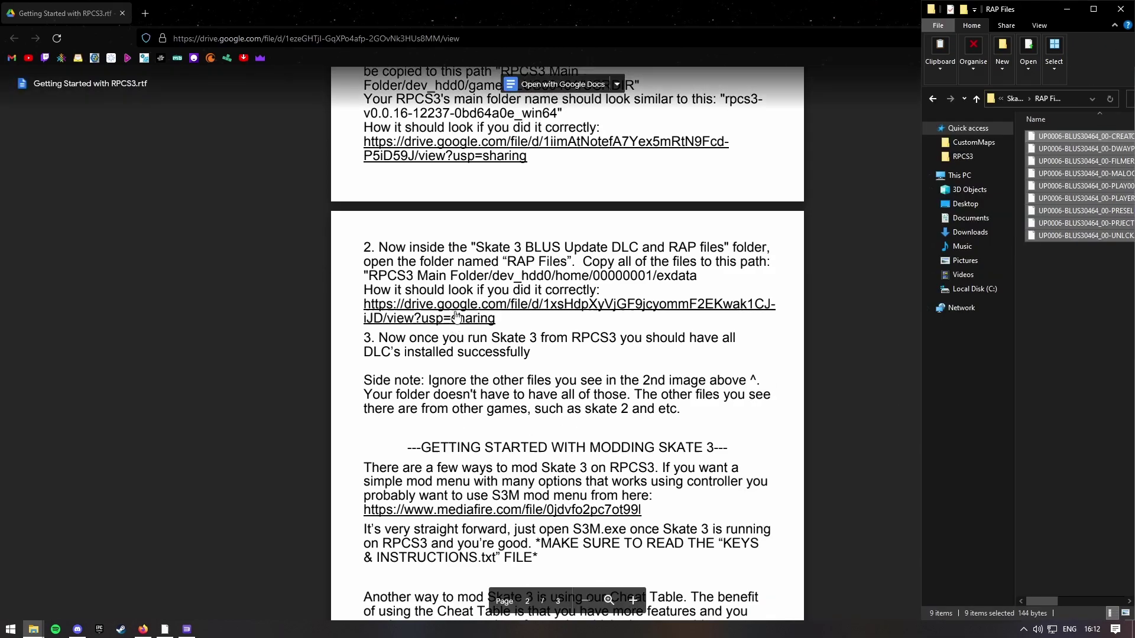
Open dev_hdd0/home/00000001/exdata in the other File Explorer window, move all the selected RAP files there, and minimize that window.
left_click(33, 629)
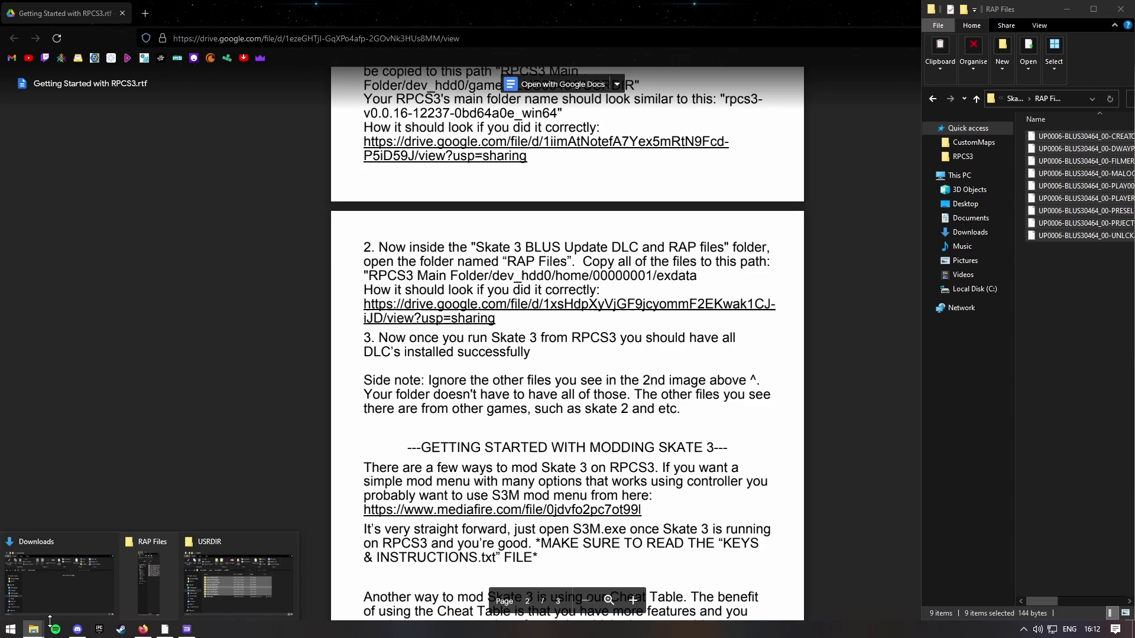
left_click(204, 576)
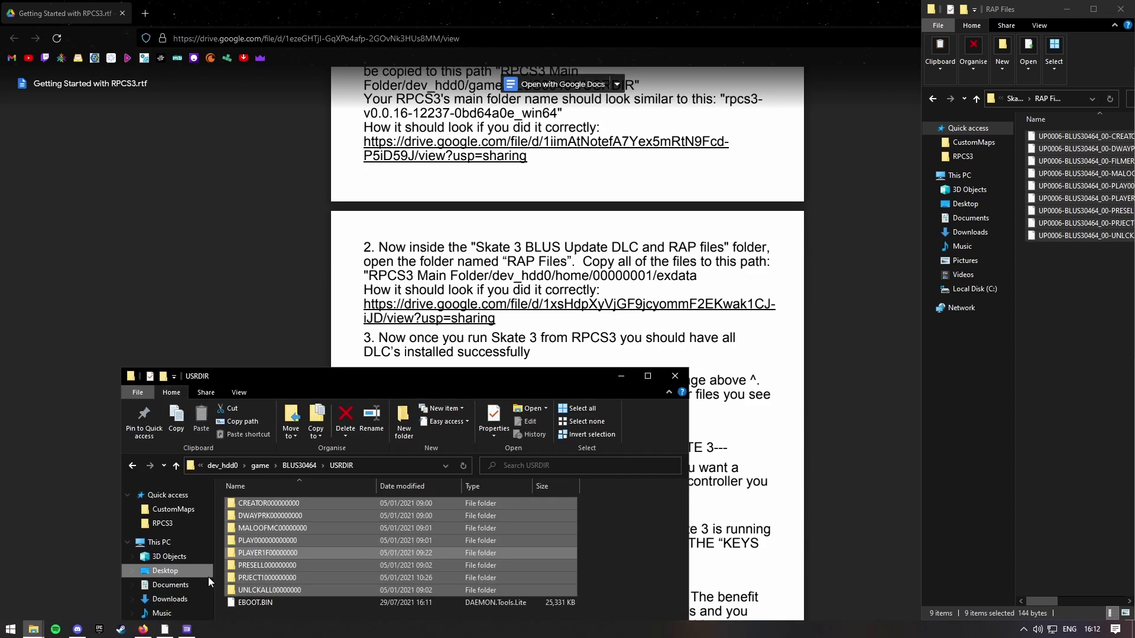
left_click(261, 465)
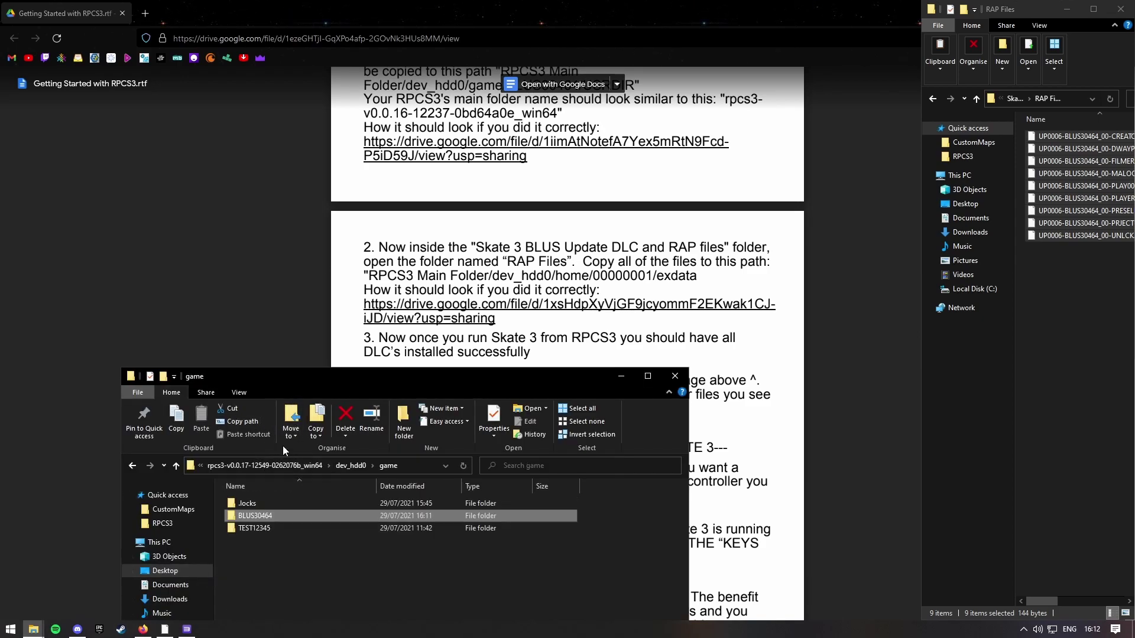
left_click(336, 467)
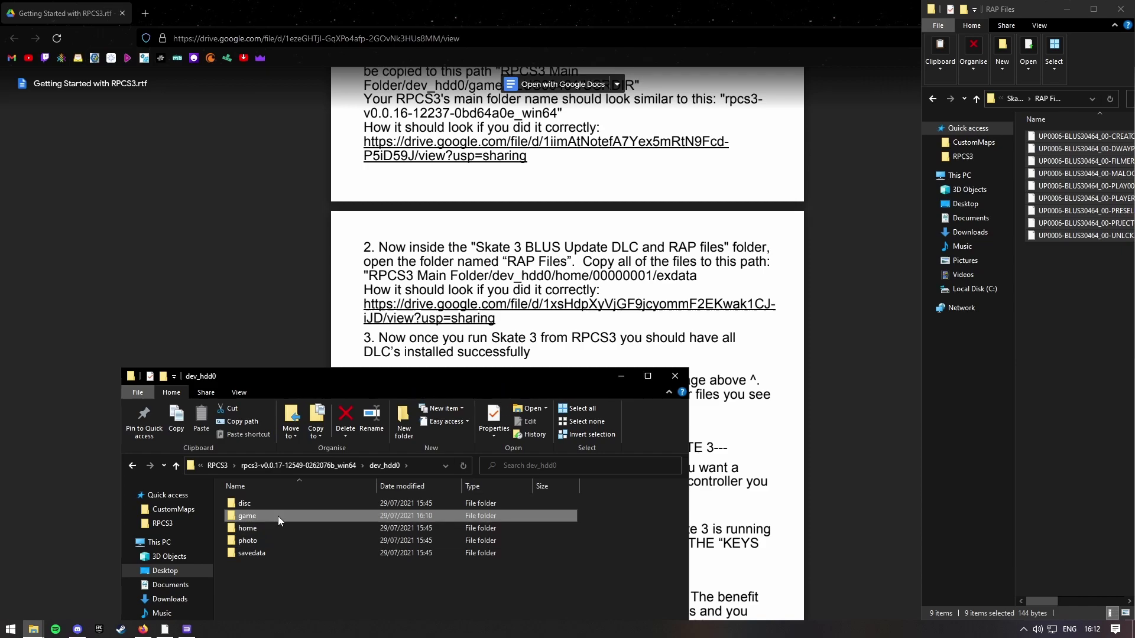
left_click(246, 541)
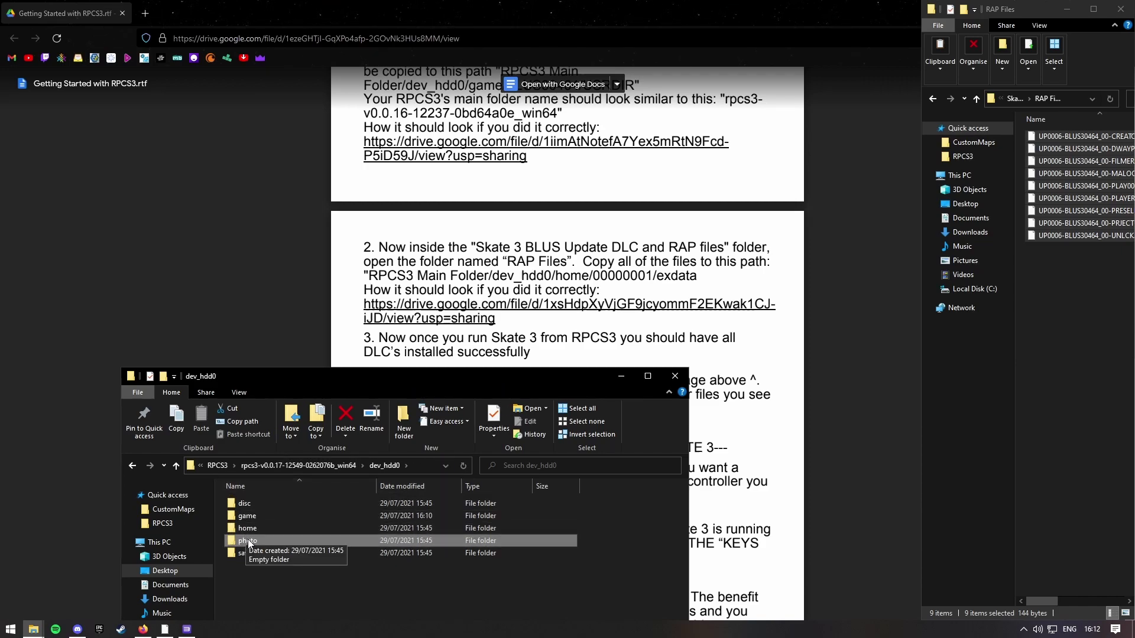
double_click(248, 529)
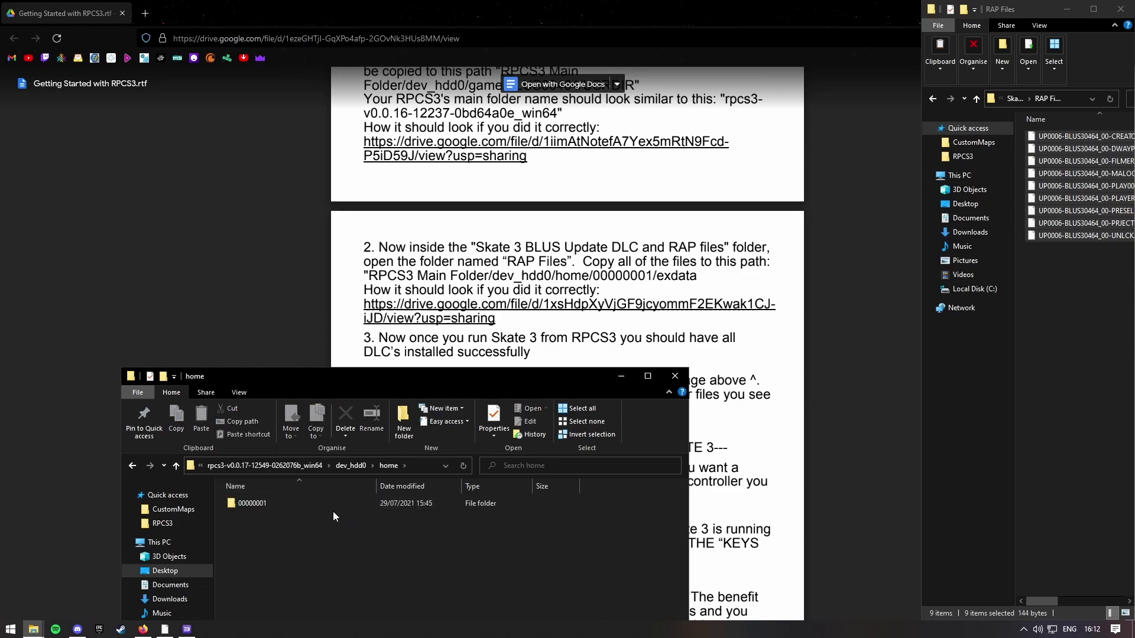
double_click(312, 507)
double_click(251, 505)
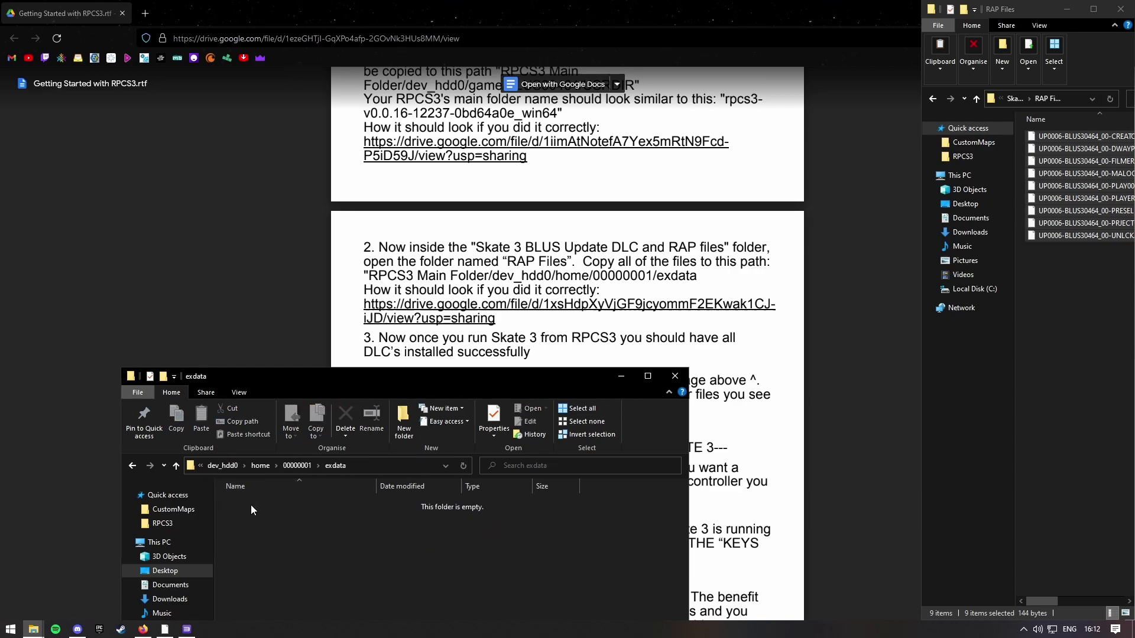
left_click_drag(1064, 217, 346, 585)
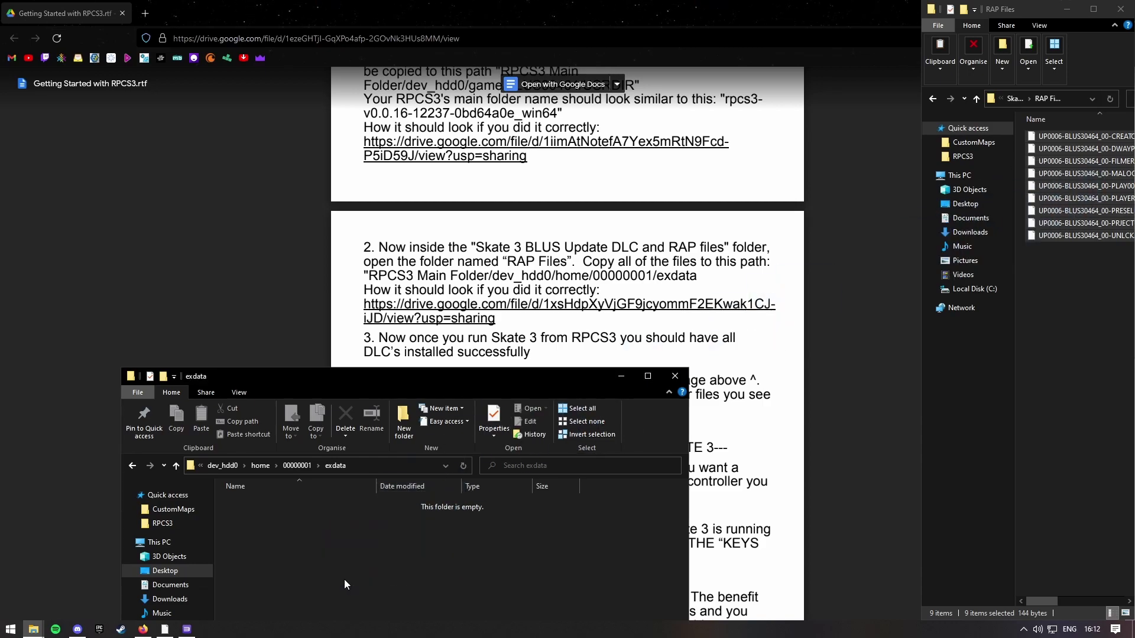
left_click(619, 377)
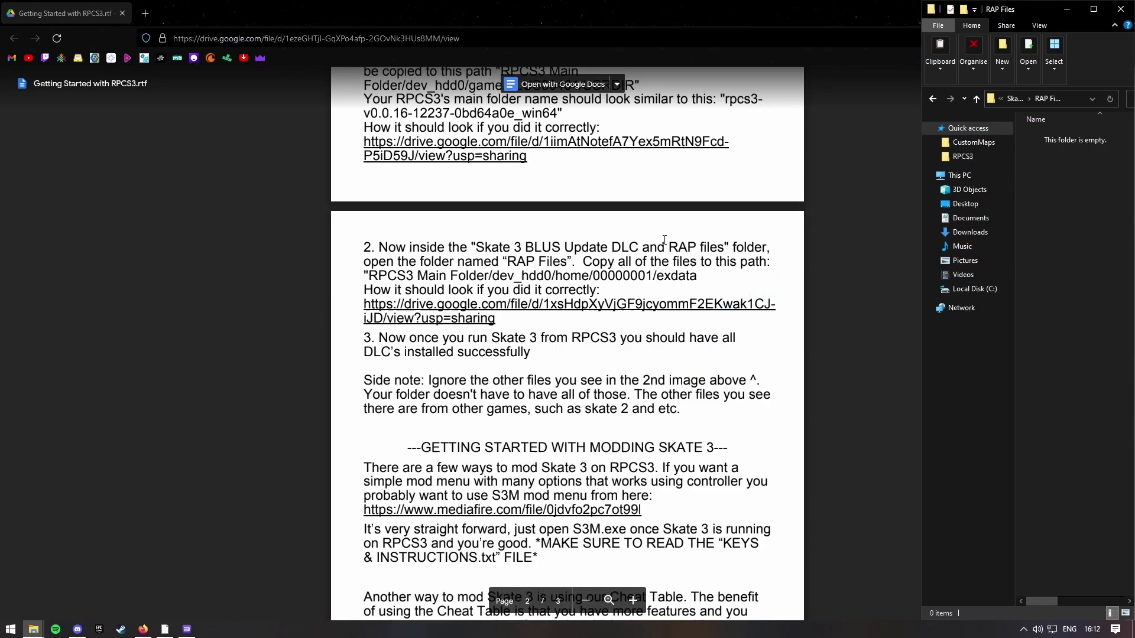
Read the rest of the guide on modding Skate 3 with S3M and Cheat Engine, then restore the browser to a smaller window.
scroll(725, 405, "down", 1)
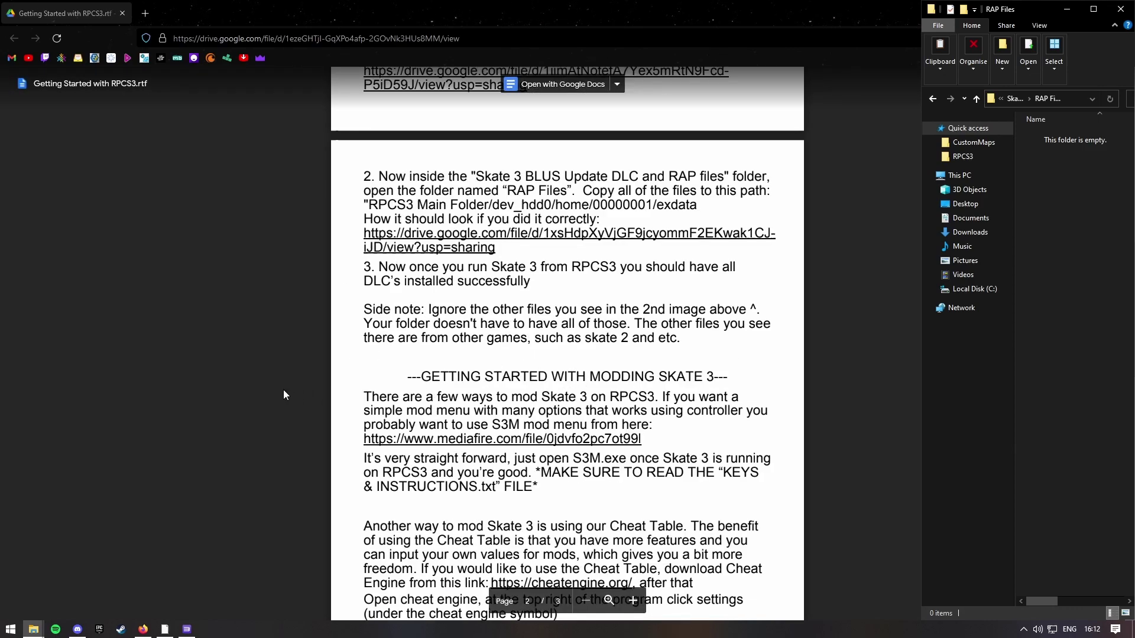
scroll(481, 421, "down", 2)
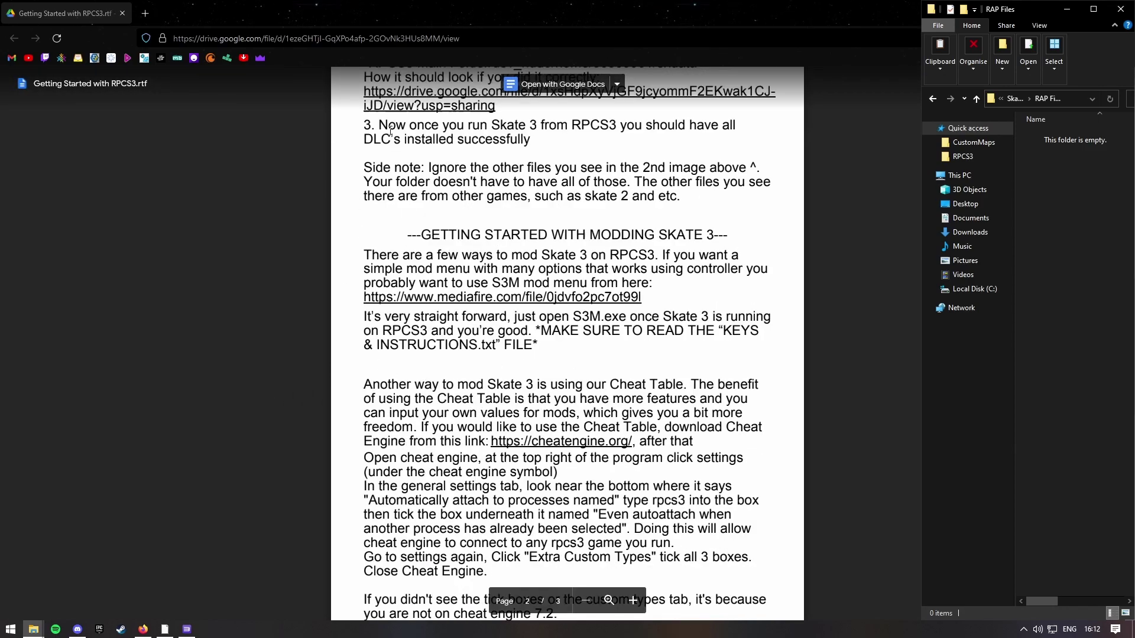
scroll(466, 315, "down", 5)
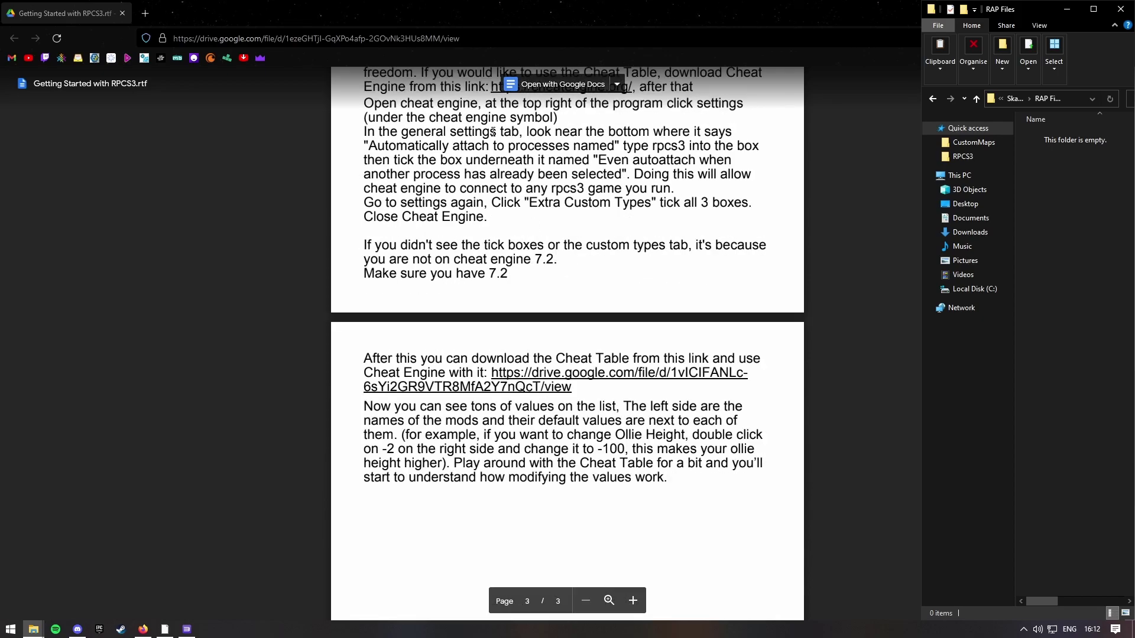
double_click(400, 12)
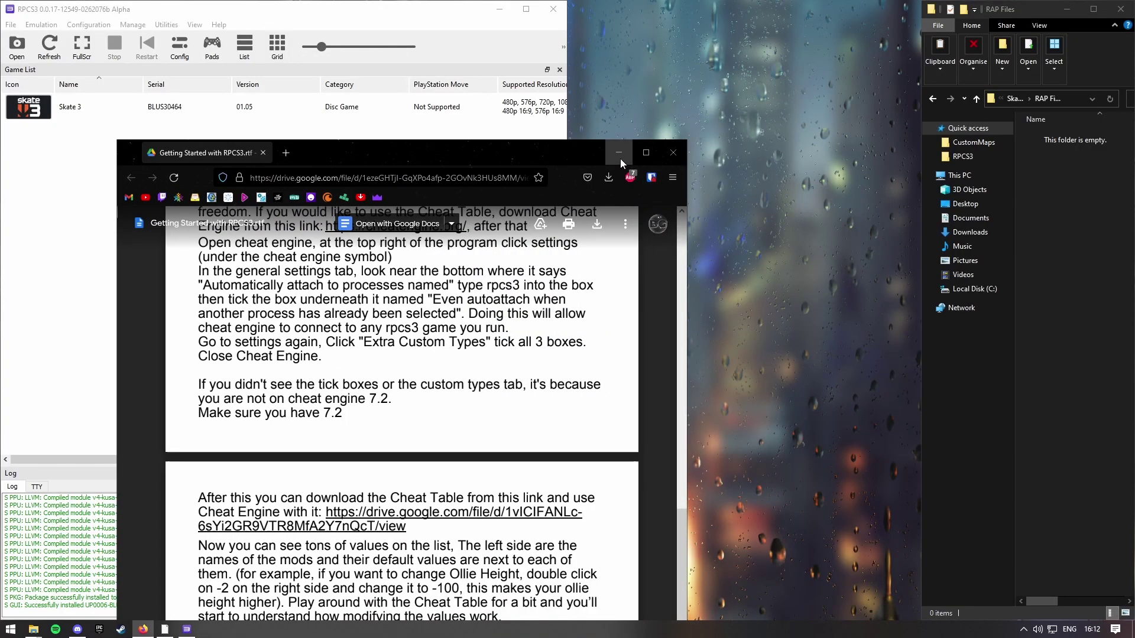
Minimize the browser, switch to Discord, and open the rpcs3-settings channel on the EA Skate Modding server.
left_click(620, 80)
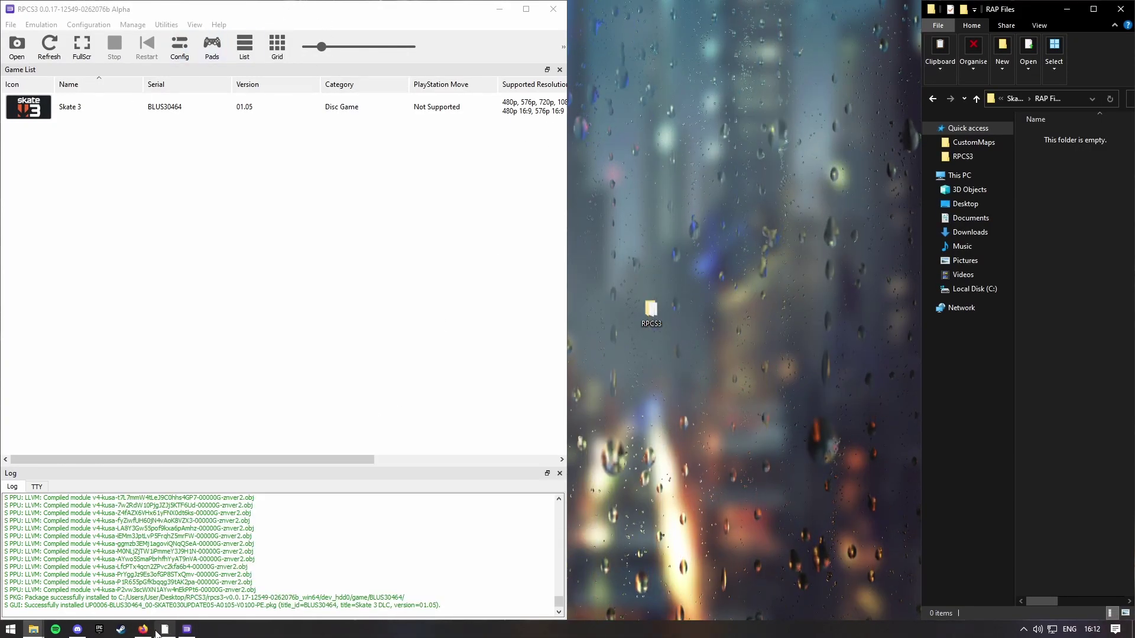
left_click(77, 630)
left_click(578, 359)
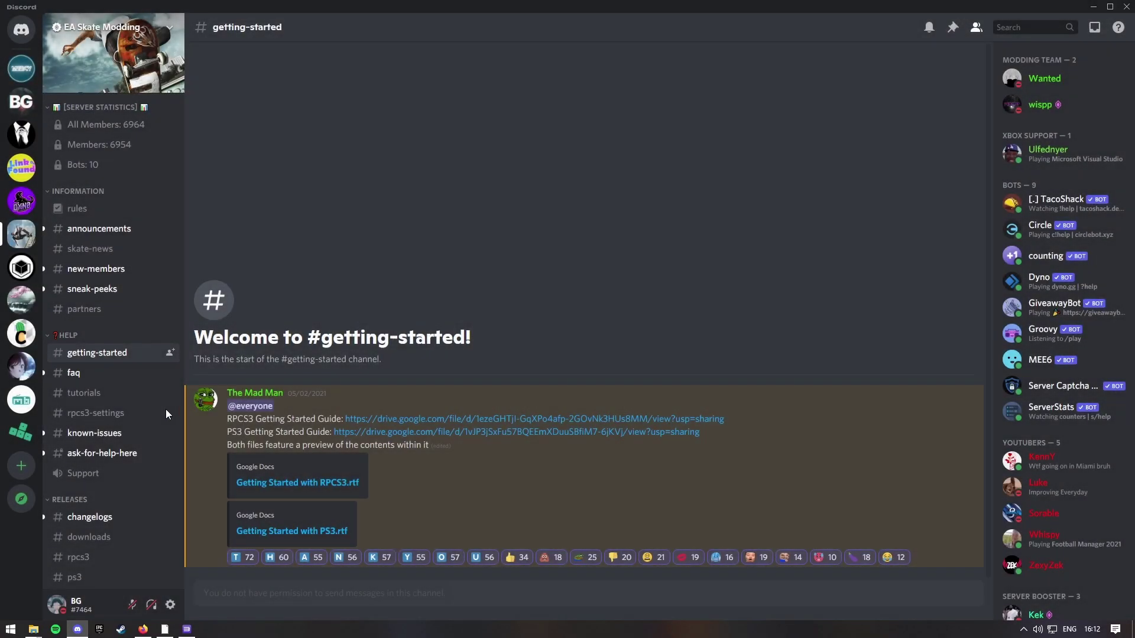
scroll(115, 448, "down", 1)
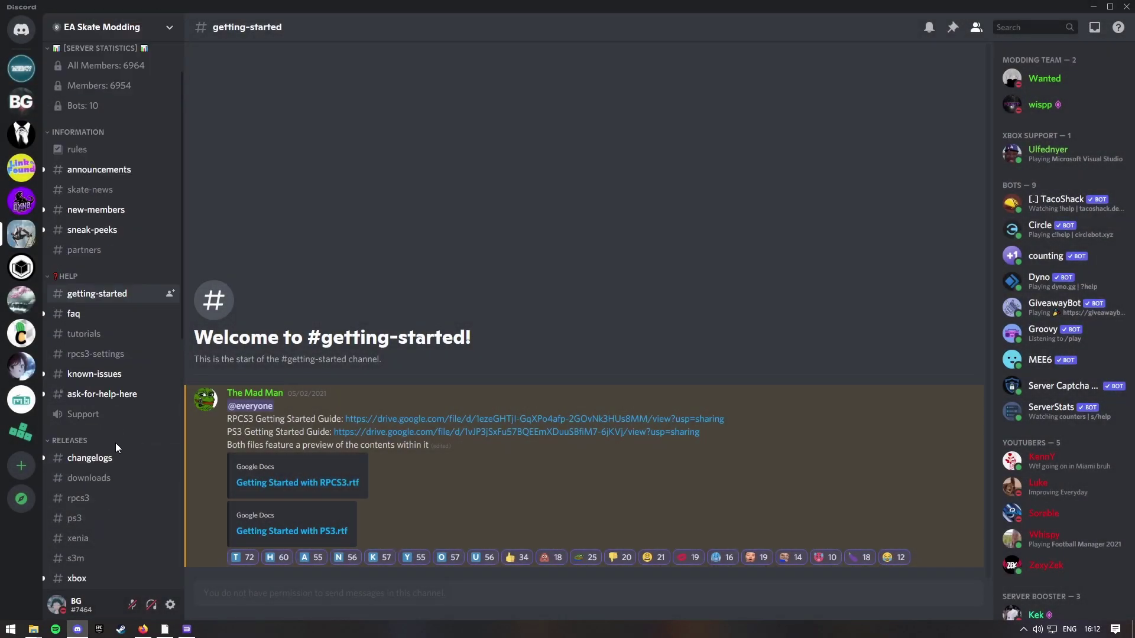
left_click(95, 354)
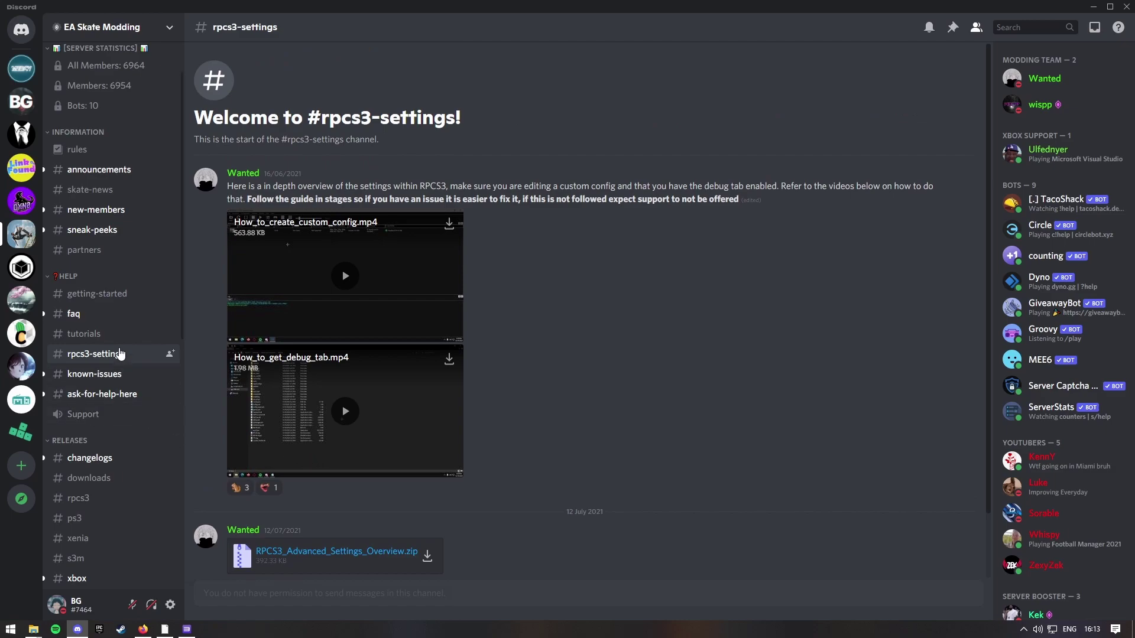
Look through the server's channel list and view the community-parks and community-saves channels.
scroll(119, 449, "down", 1)
scroll(116, 542, "down", 2)
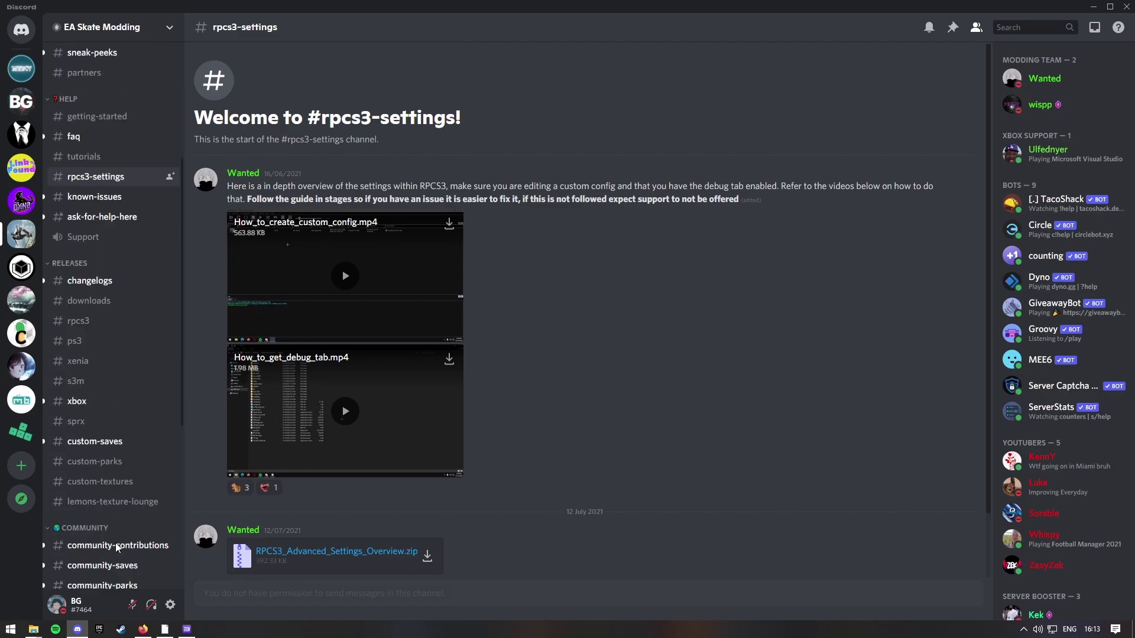
scroll(116, 541, "up", 4)
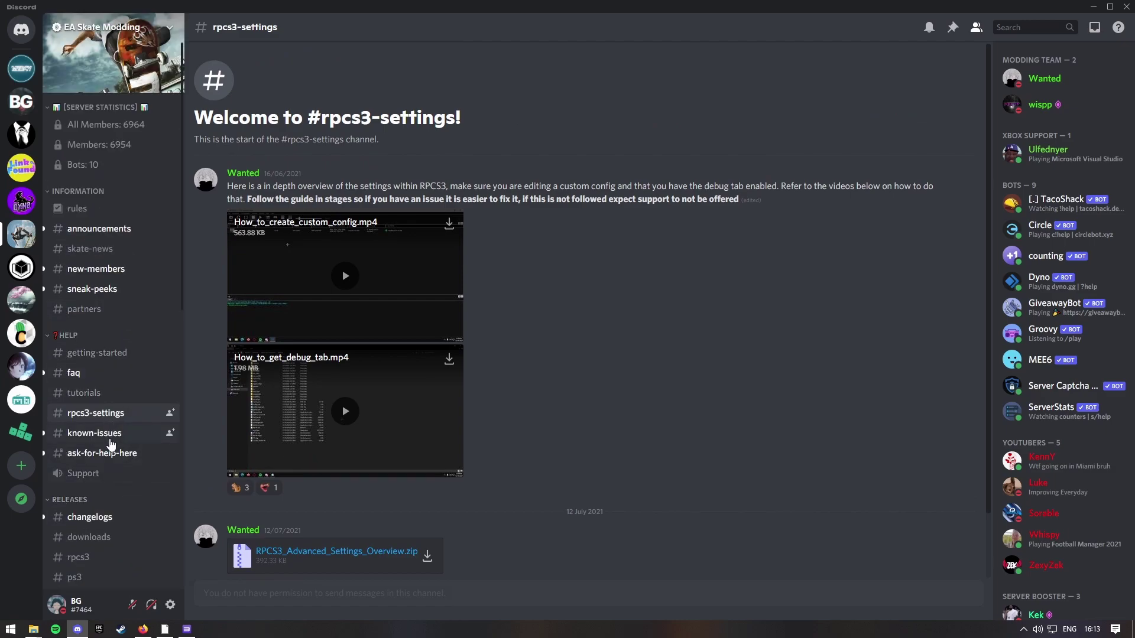
scroll(112, 459, "down", 3)
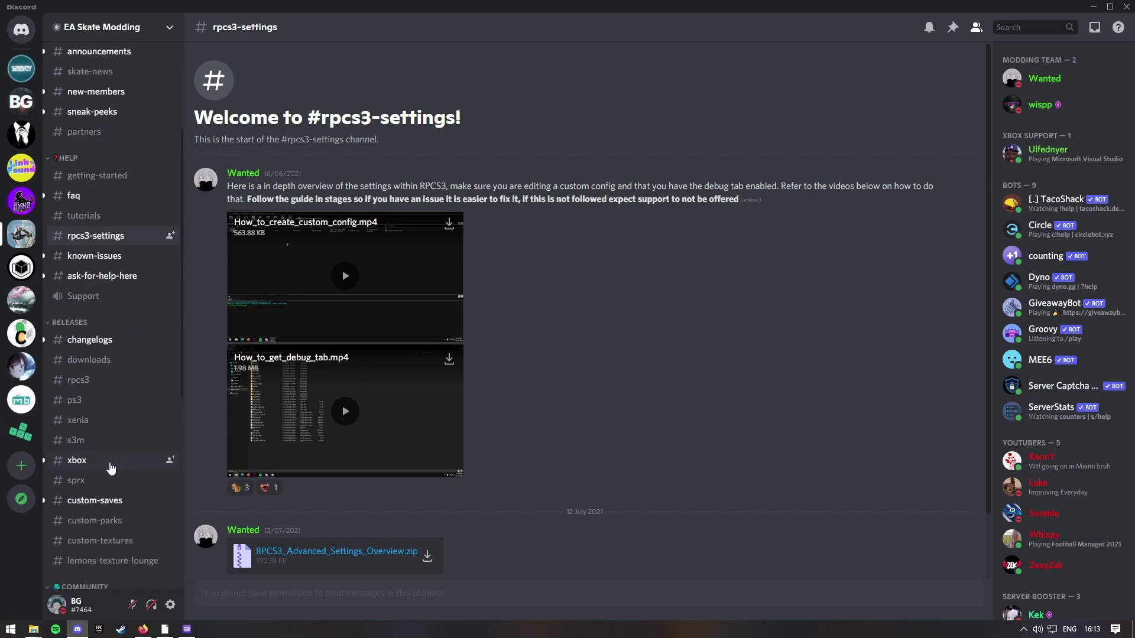
scroll(110, 464, "down", 4)
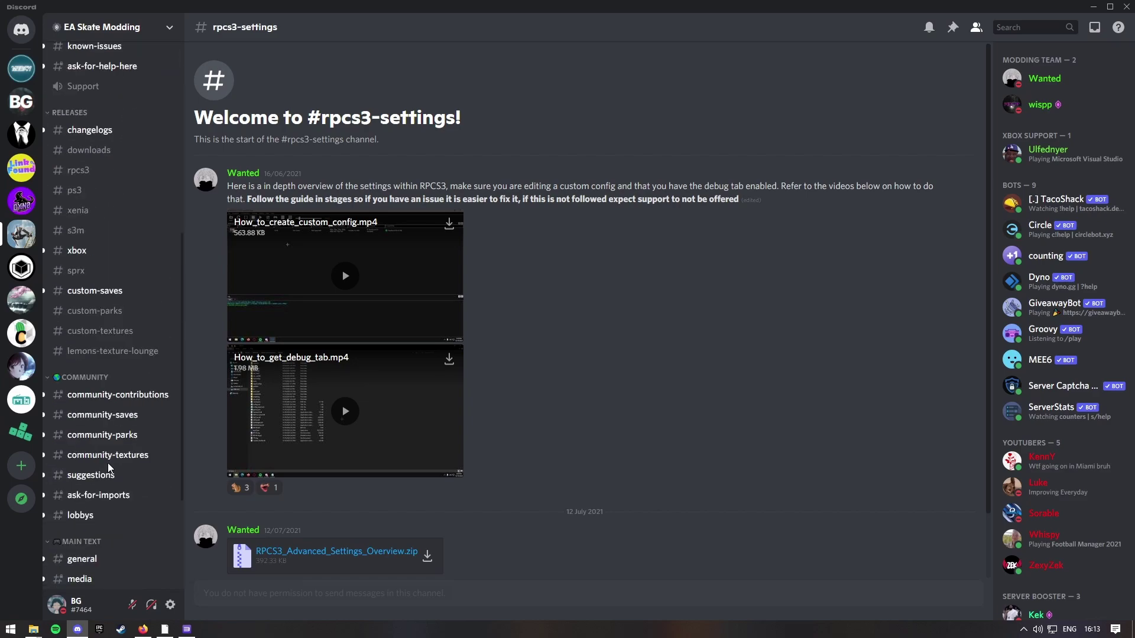
left_click(110, 433)
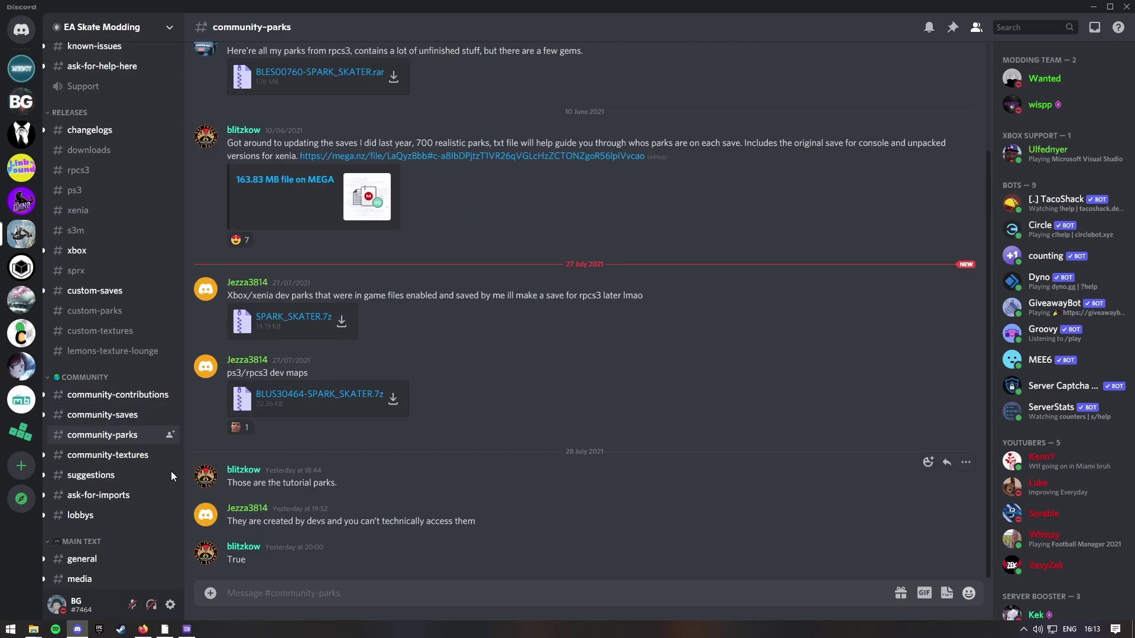
left_click(115, 415)
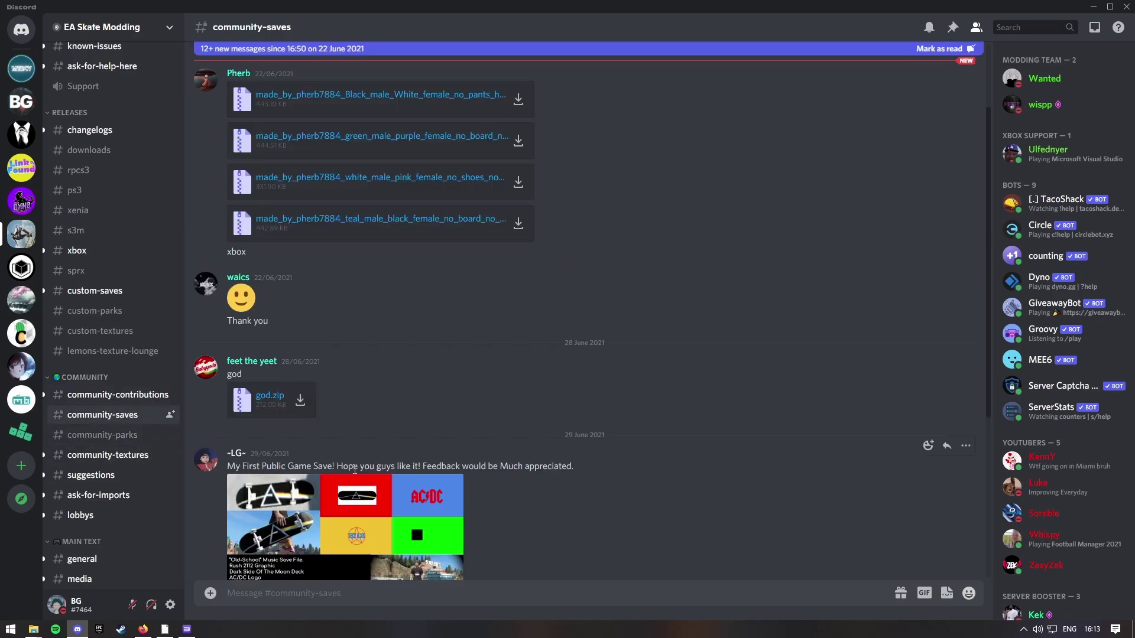
View the custom-parks channel in the Releases category and browse the older posts in custom-saves.
scroll(100, 400, "up", 2)
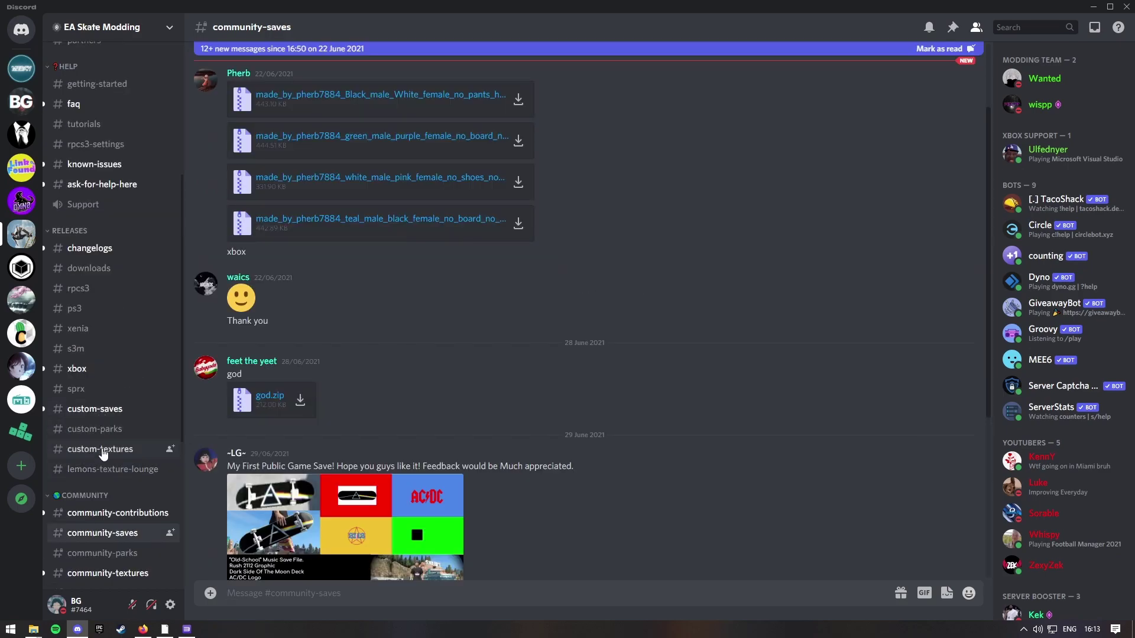
left_click(99, 447)
left_click(94, 428)
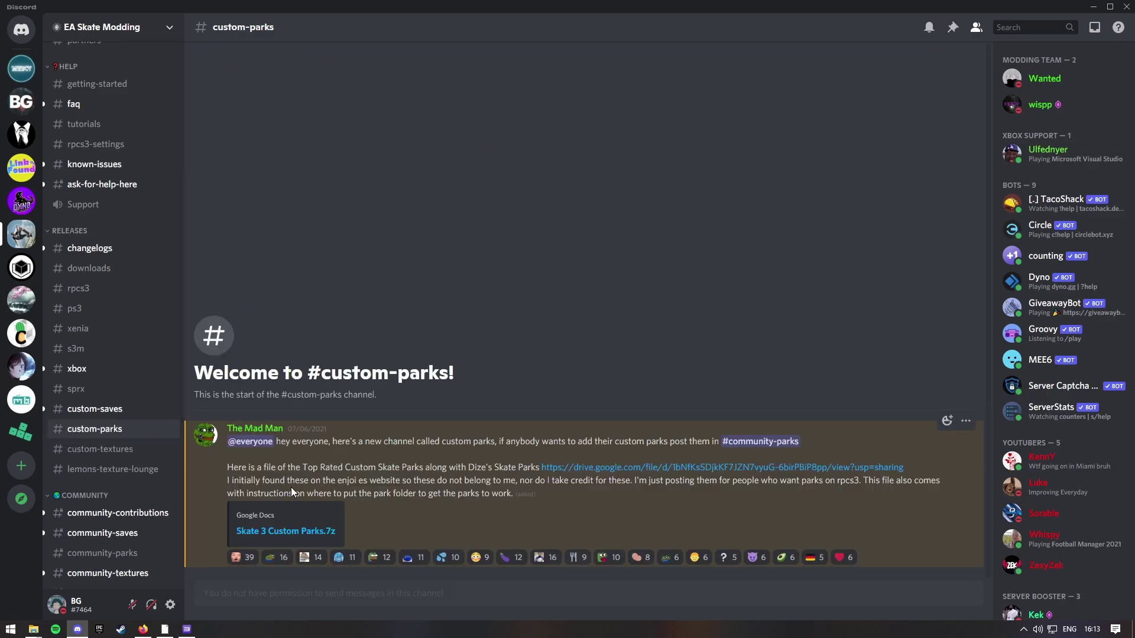
left_click(124, 409)
scroll(305, 427, "up", 3)
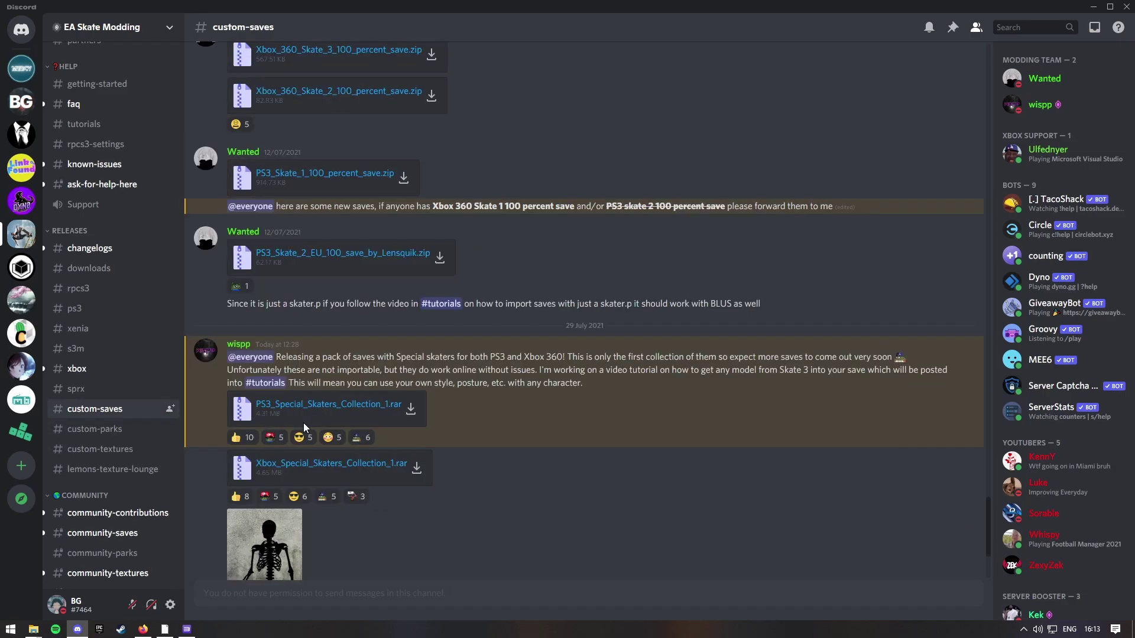
scroll(304, 427, "up", 10)
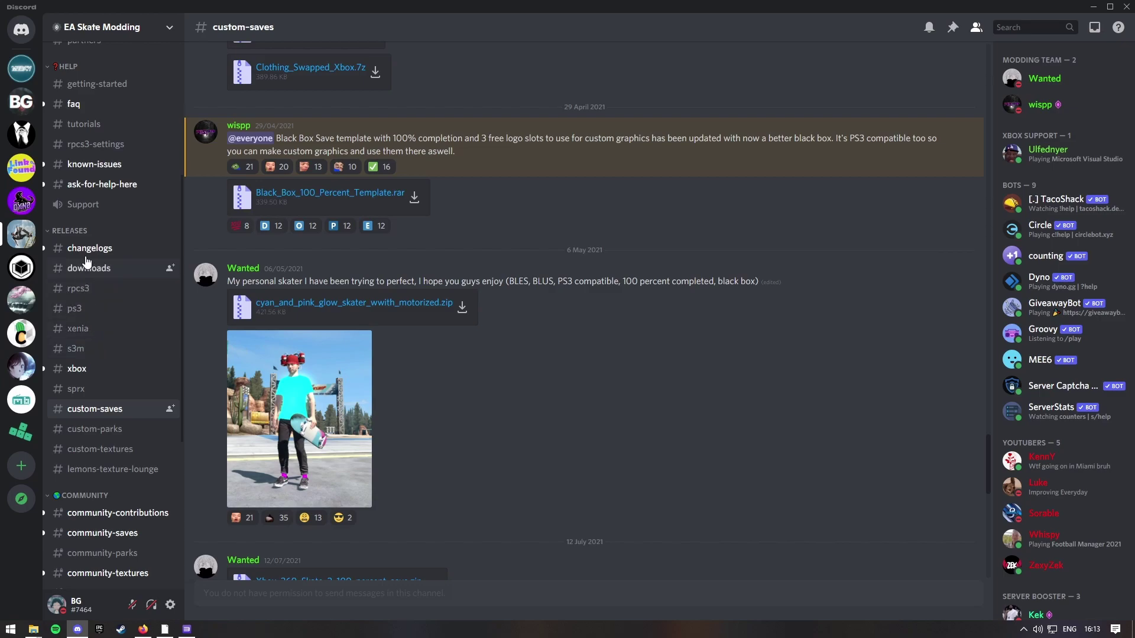
Open the downloads channel to view its download links, and return to the beginning of the channel list.
left_click(118, 271)
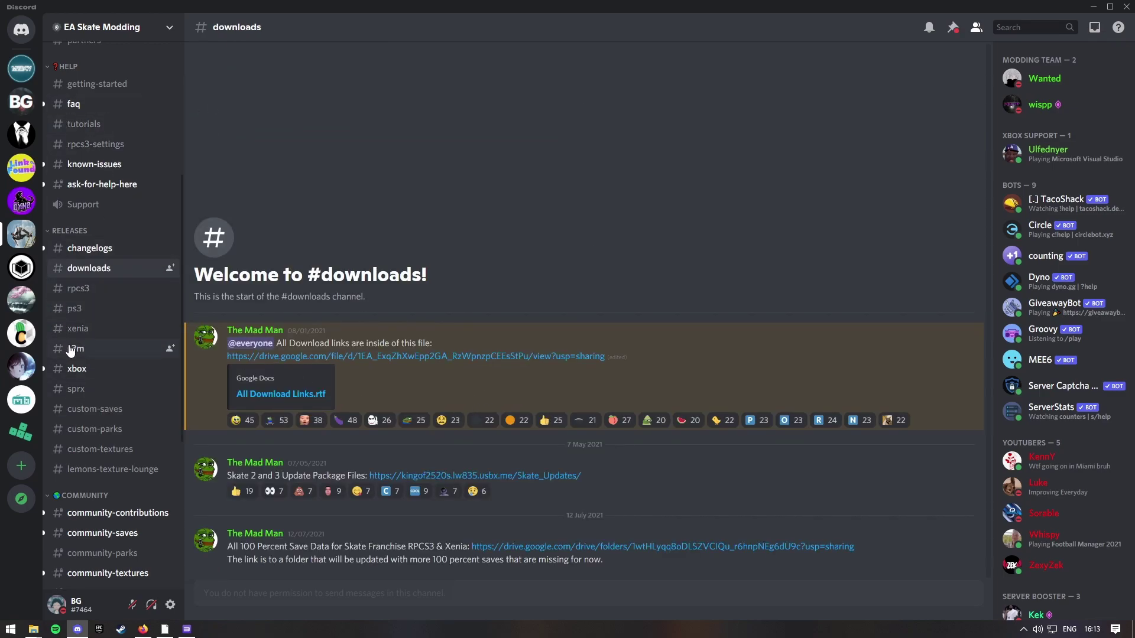
scroll(70, 349, "up", 3)
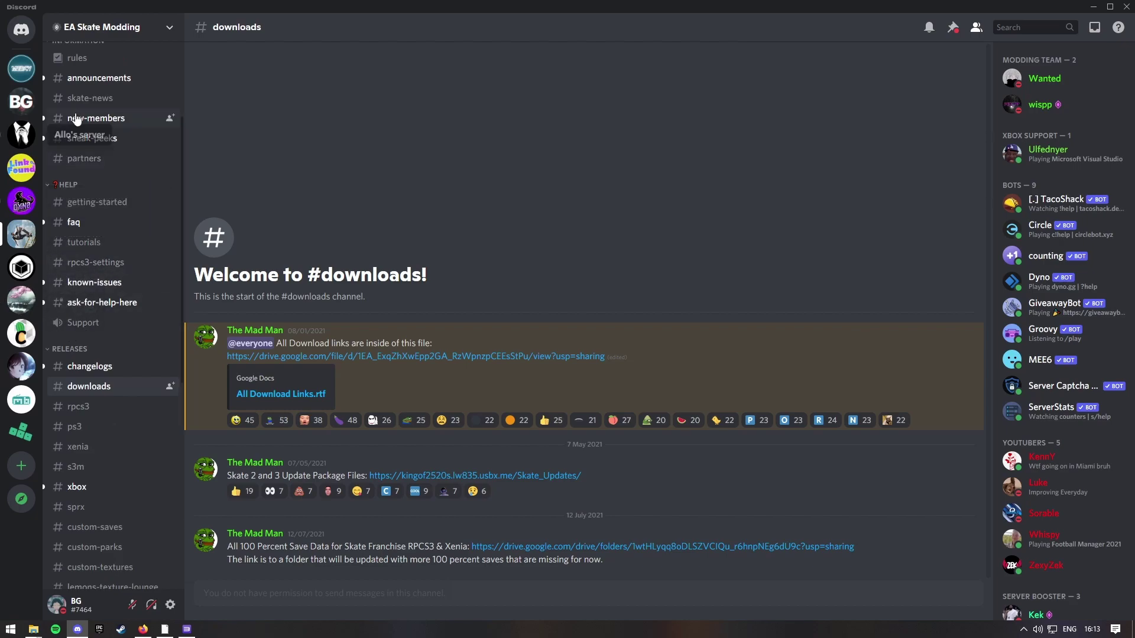
scroll(80, 333, "up", 2)
scroll(117, 243, "up", 2)
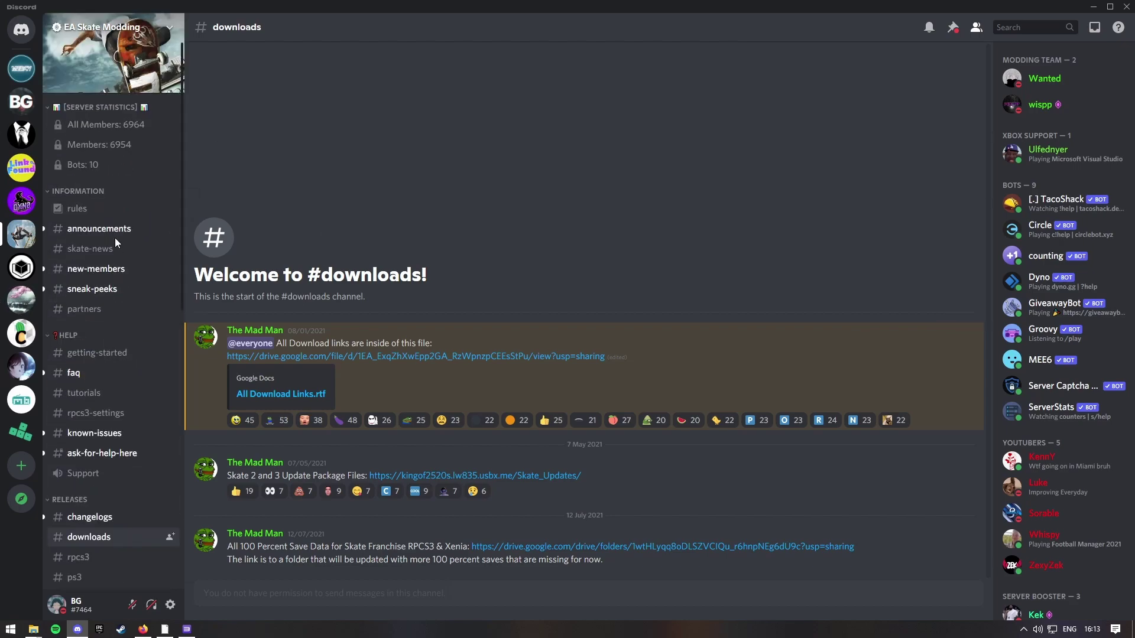